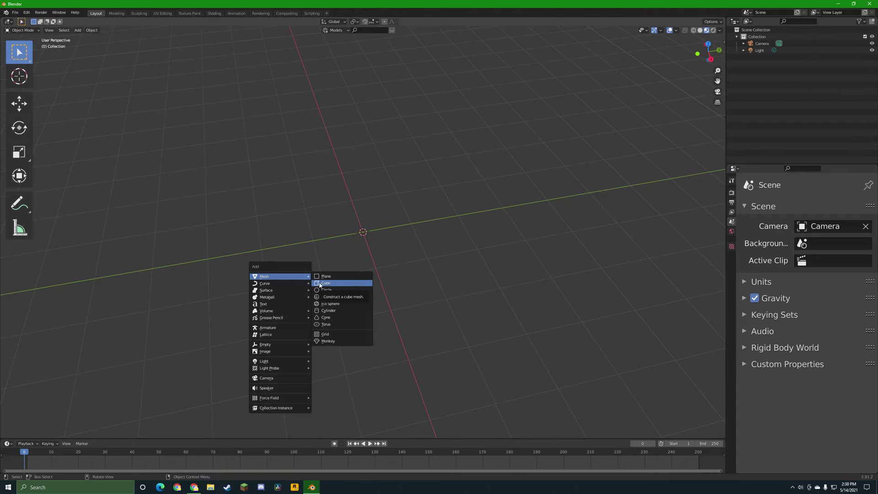
# Add a cube mesh at the scene's origin.
pyautogui.click(327, 285)
pyautogui.scroll(2, 388, 282)
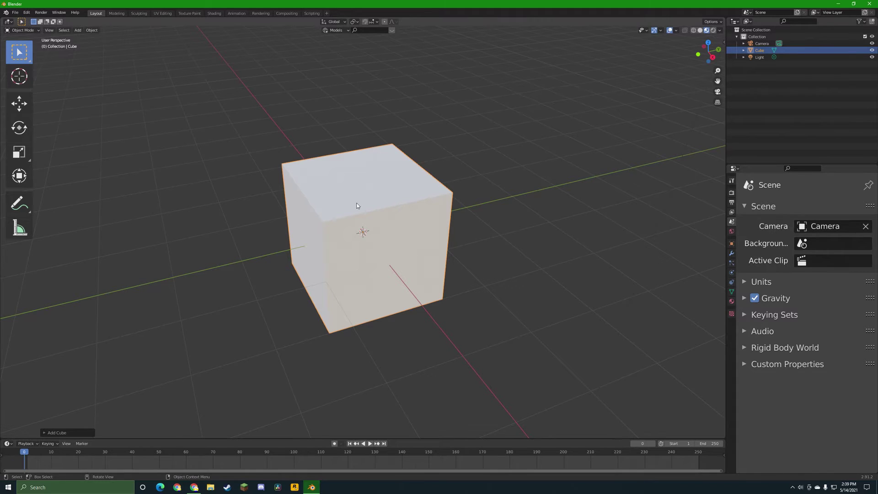
pyautogui.press('Tab')
pyautogui.moveTo(367, 184); pyautogui.dragTo(457, 256, button='middle')
pyautogui.press('s')
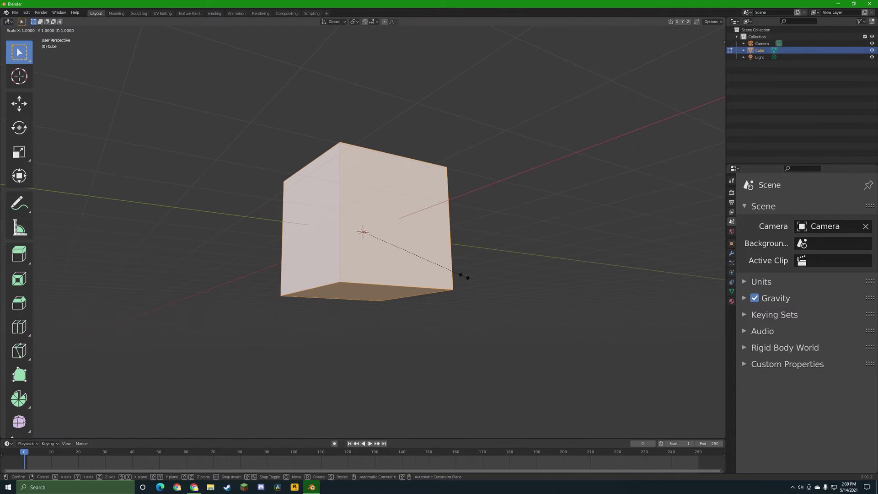
pyautogui.press('z')
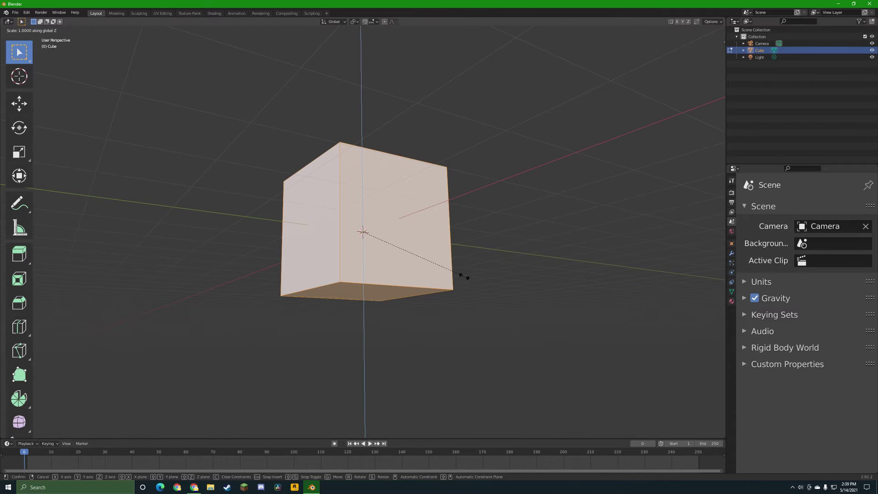
pyautogui.press('Escape')
pyautogui.press('Tab')
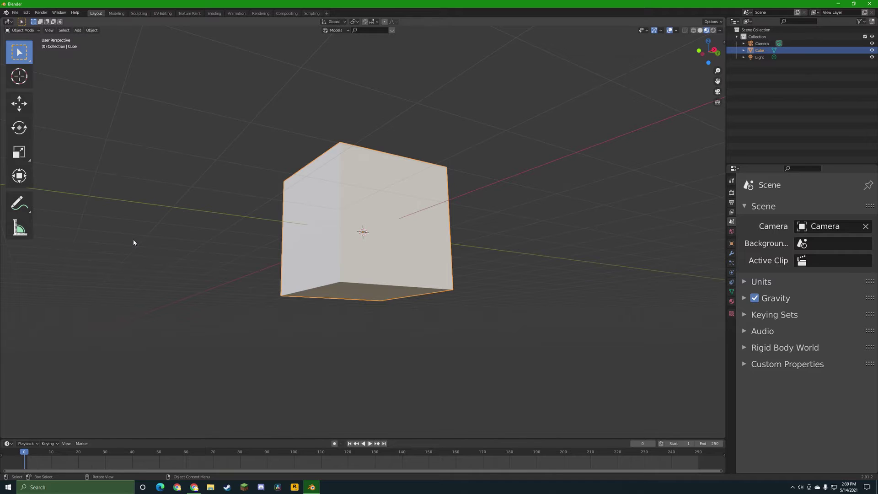
# In Edit Mode, scale the whole cube down along the Z axis into a low slab and deselect it.
pyautogui.press('Tab')
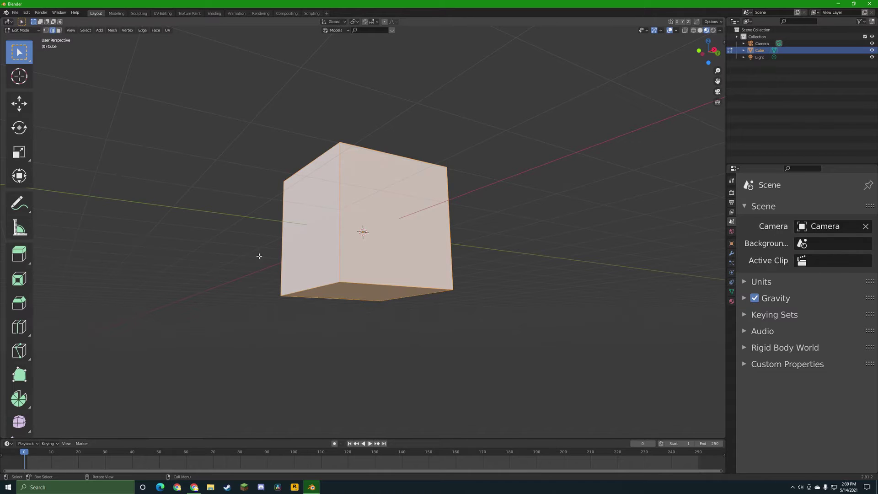
pyautogui.moveTo(260, 253); pyautogui.dragTo(276, 277, button='middle')
pyautogui.press('s')
pyautogui.press('z')
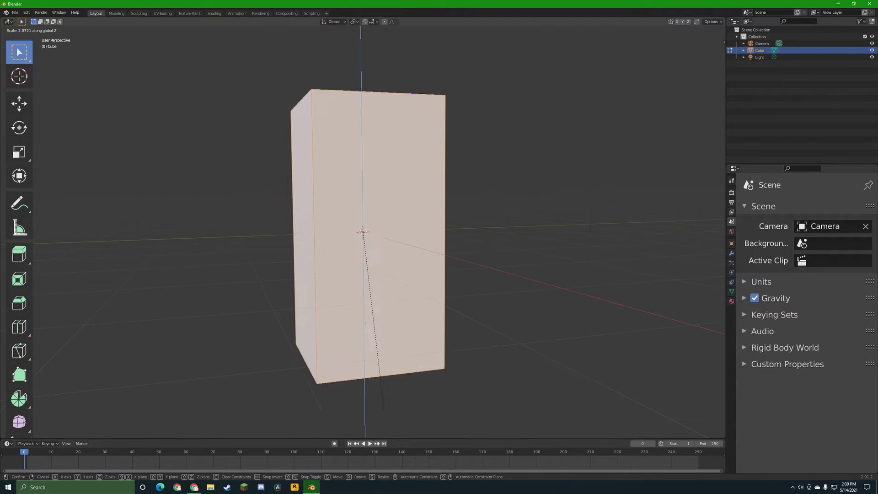
pyautogui.click(382, 257)
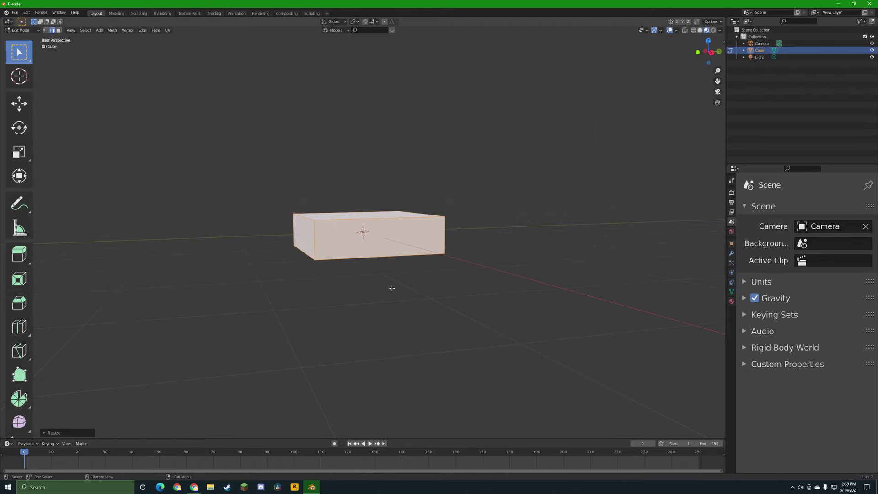
pyautogui.moveTo(392, 288); pyautogui.dragTo(418, 358, button='middle')
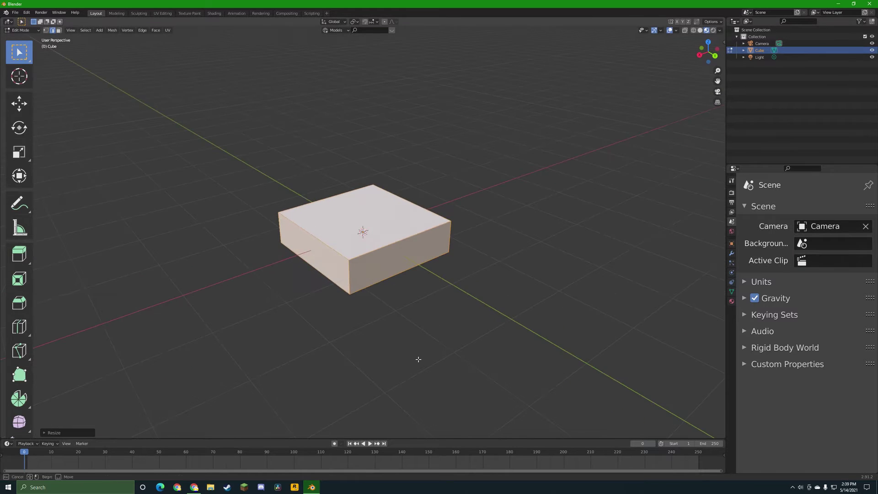
pyautogui.click(417, 359)
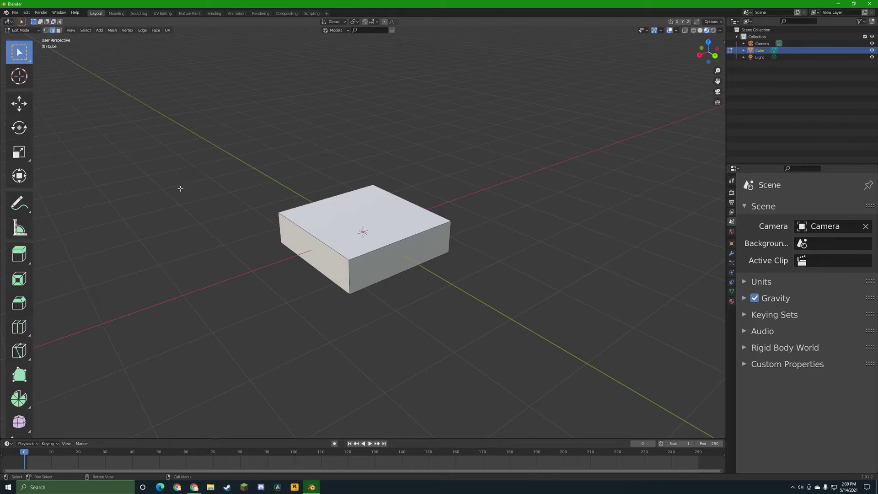
# In face selection mode, select the slab's two opposite Y-facing sides and scale them apart along Y by about 2.2 times.
pyautogui.click(59, 31)
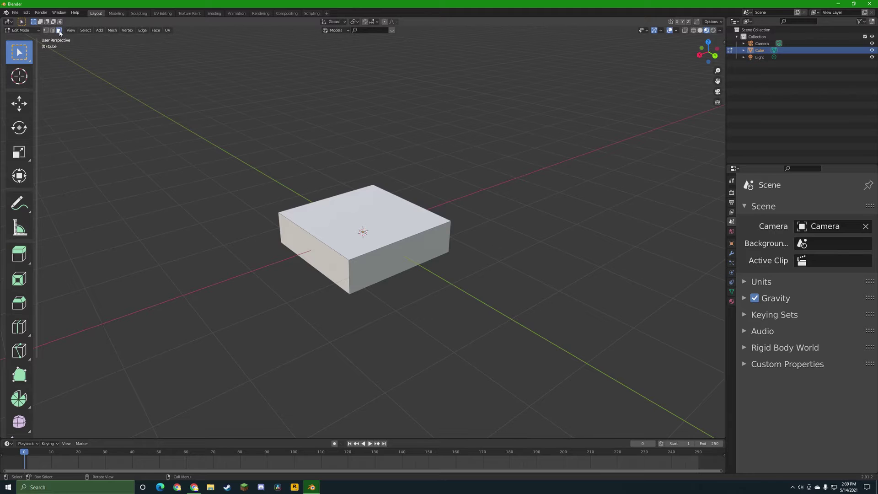
pyautogui.moveTo(318, 181); pyautogui.dragTo(394, 231, button='middle')
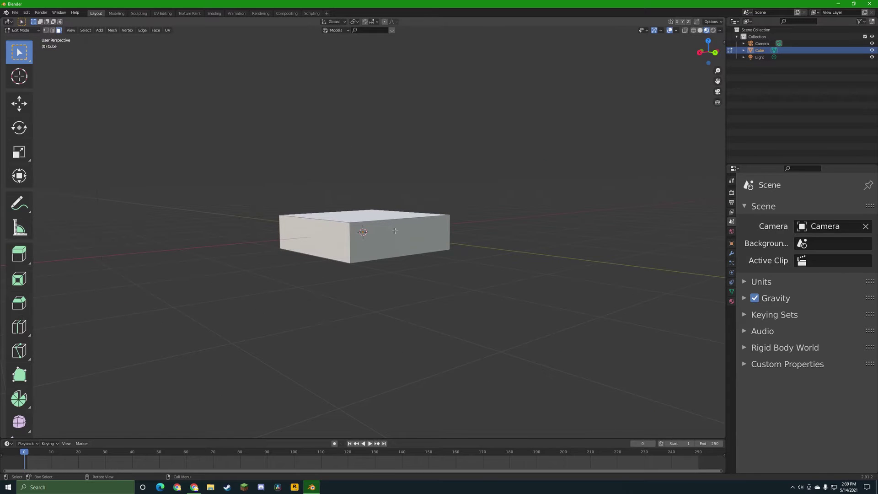
pyautogui.click(395, 232)
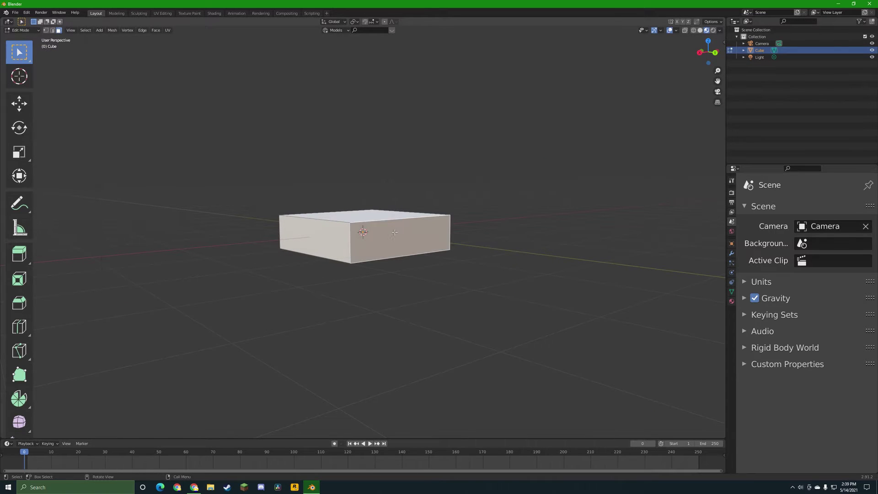
pyautogui.moveTo(356, 242); pyautogui.dragTo(460, 243, button='middle')
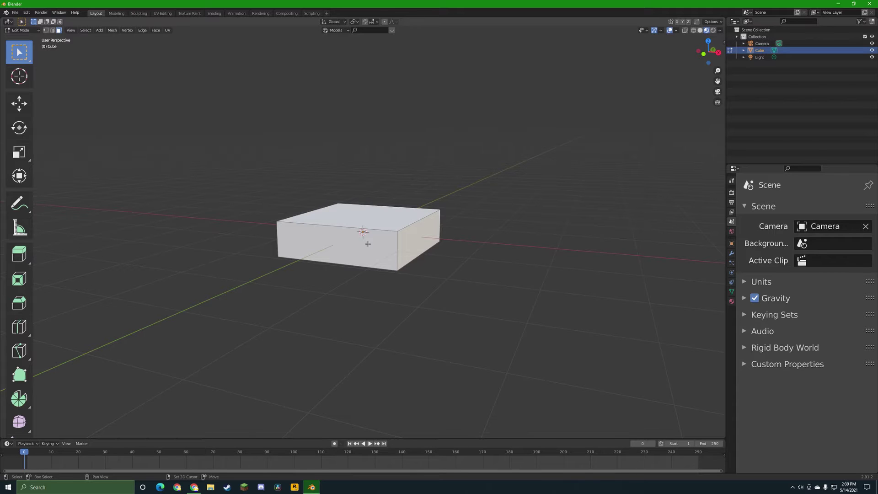
pyautogui.moveTo(367, 244); pyautogui.dragTo(414, 244, button='middle')
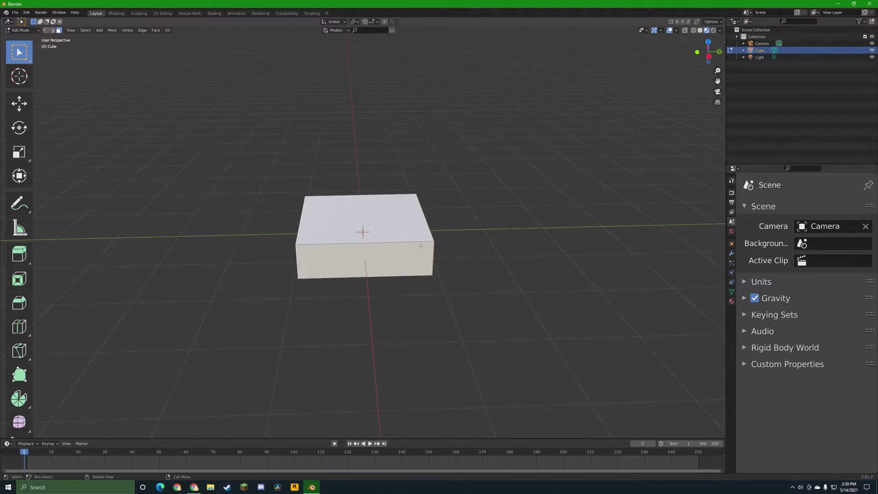
pyautogui.press('s')
pyautogui.press('x')
pyautogui.press('y')
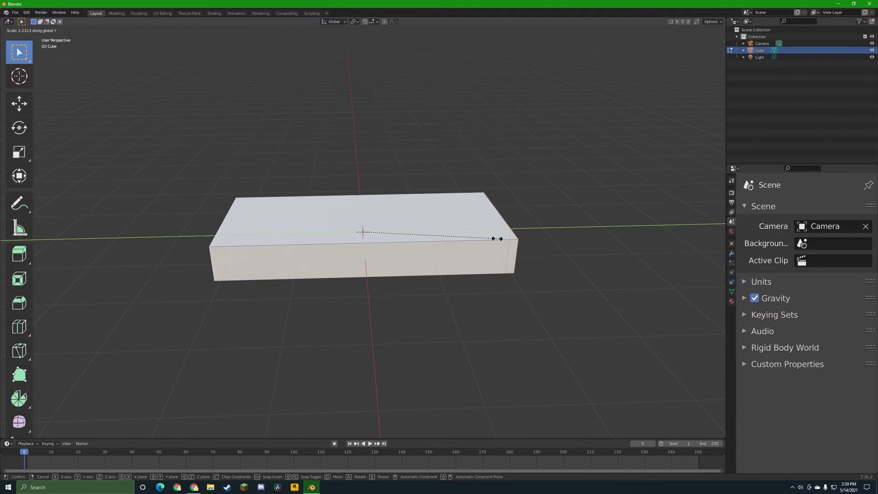
pyautogui.click(487, 285)
pyautogui.moveTo(488, 285); pyautogui.dragTo(533, 314, button='middle')
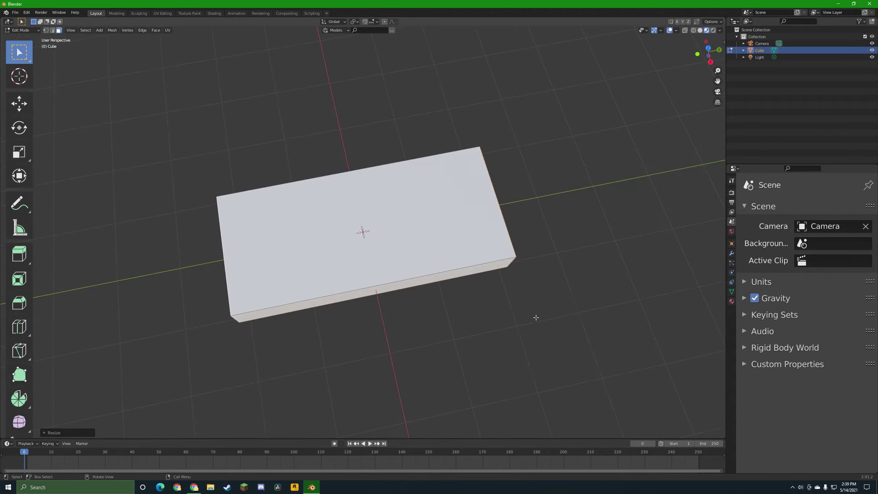
pyautogui.click(572, 304)
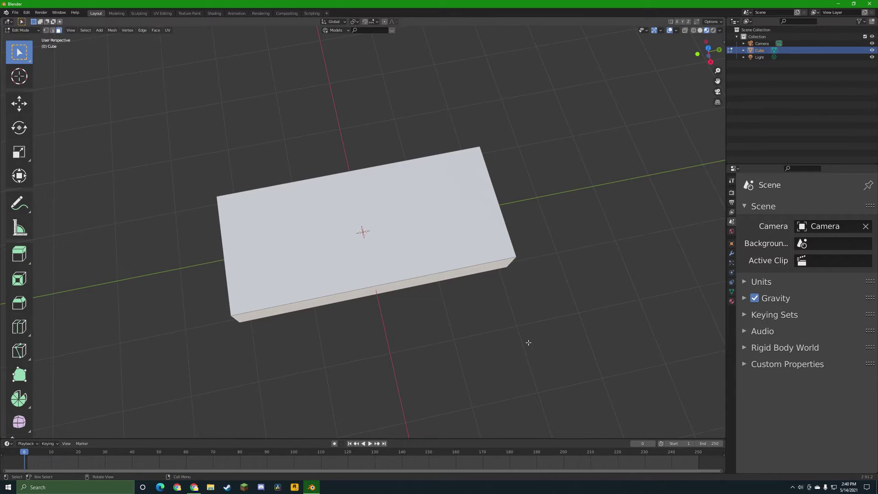
# Inset the slab's top face, leaving a narrow border all around it.
pyautogui.moveTo(410, 246); pyautogui.dragTo(403, 222, button='middle')
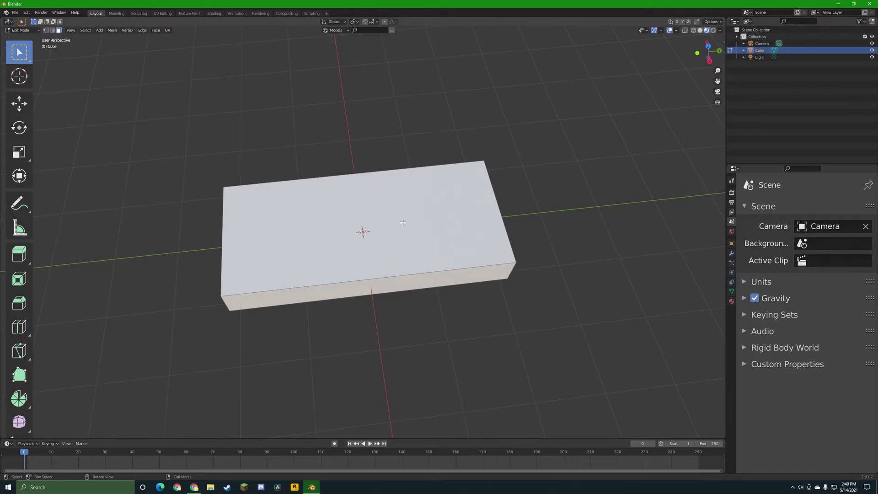
pyautogui.click(404, 228)
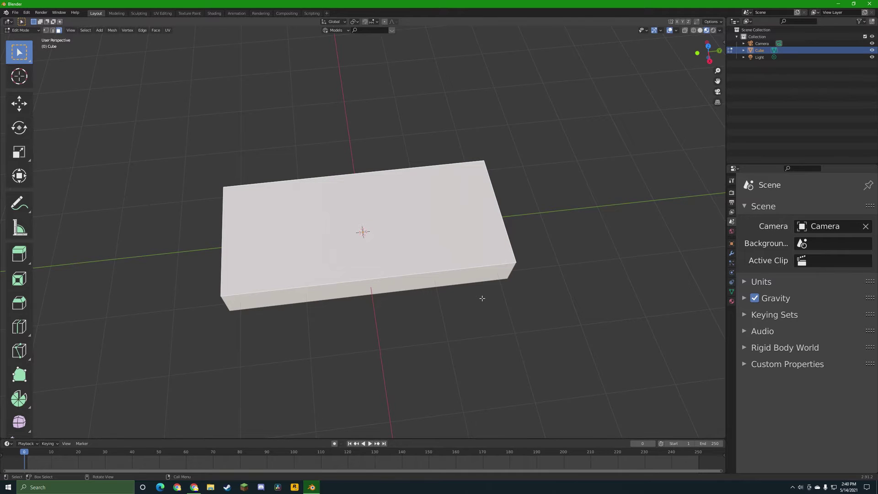
pyautogui.press('i')
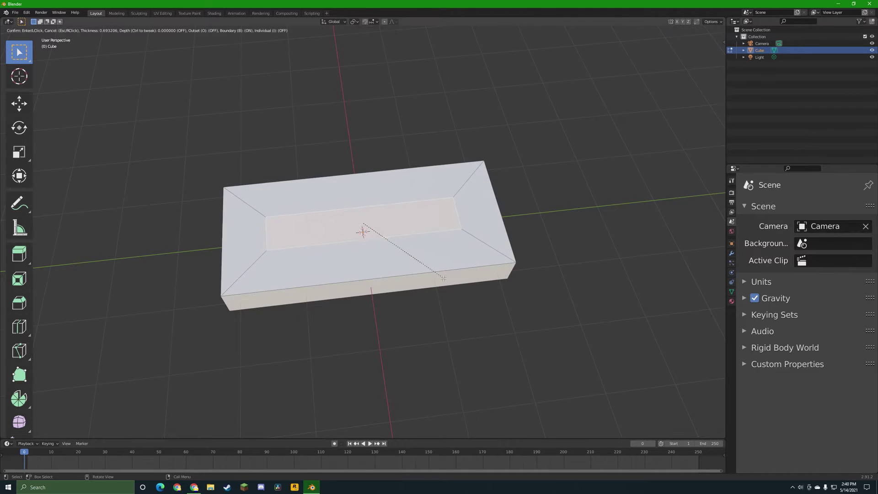
pyautogui.click(467, 287)
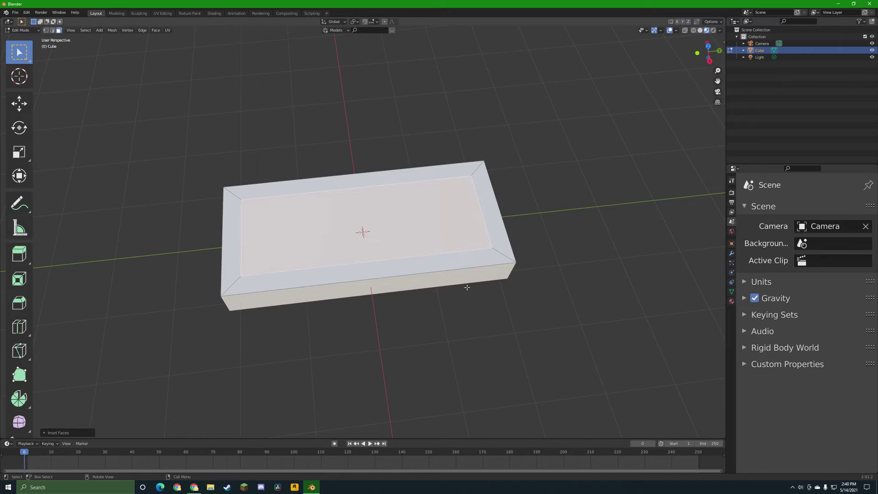
# Resize the inset top face and shift it along X towards the front edge, leaving the rear border wider.
pyautogui.press('g')
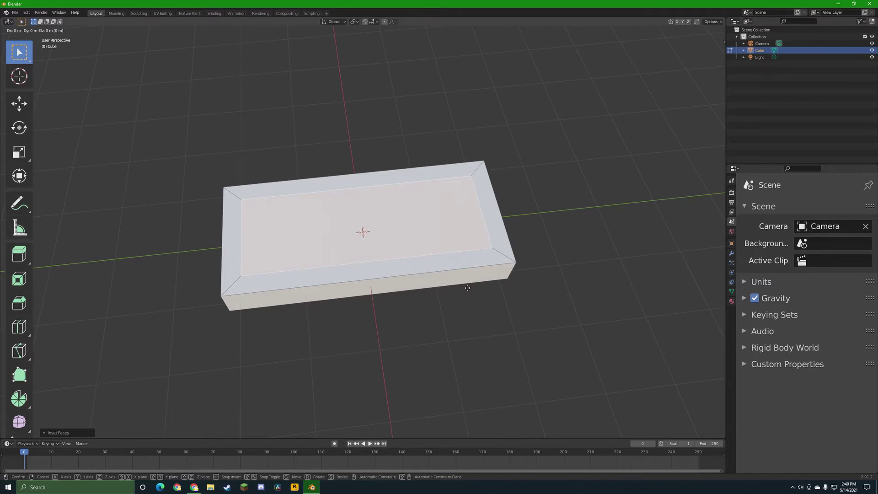
pyautogui.press('z')
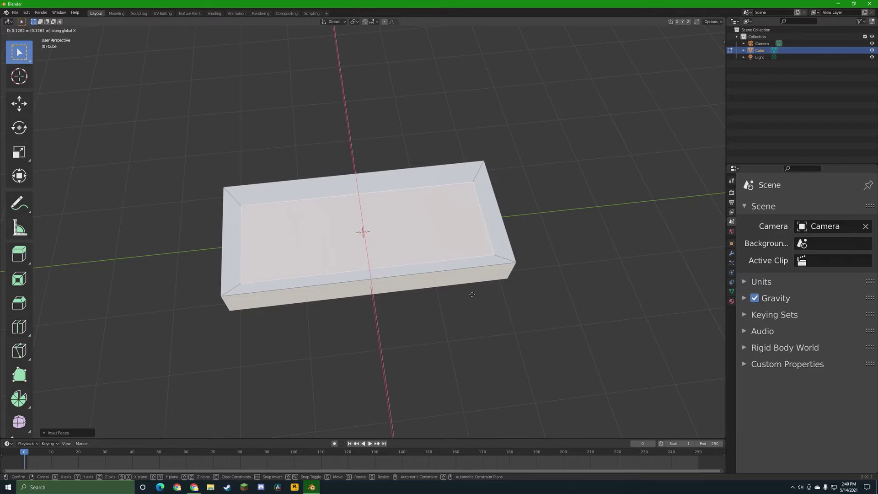
pyautogui.click(471, 294)
pyautogui.press('s')
pyautogui.click(468, 265)
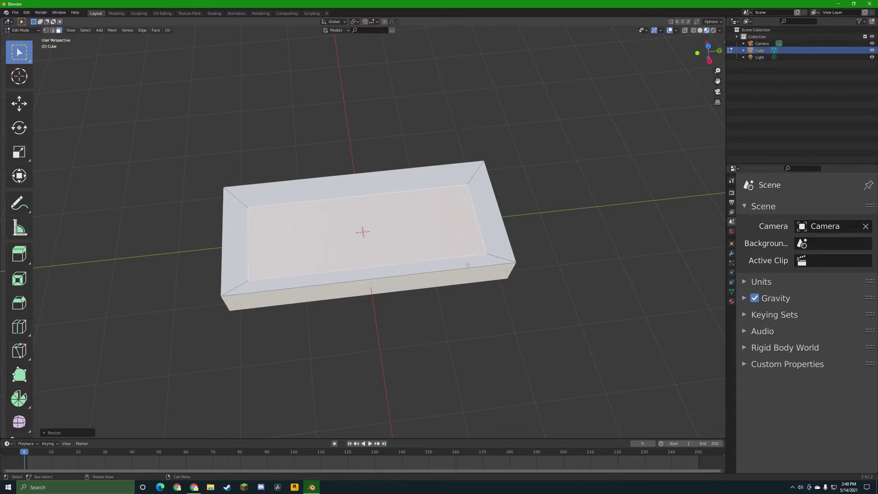
pyautogui.moveTo(466, 246); pyautogui.dragTo(458, 270, button='middle')
pyautogui.press('s')
pyautogui.click(465, 270)
pyautogui.press('g')
pyautogui.press('x')
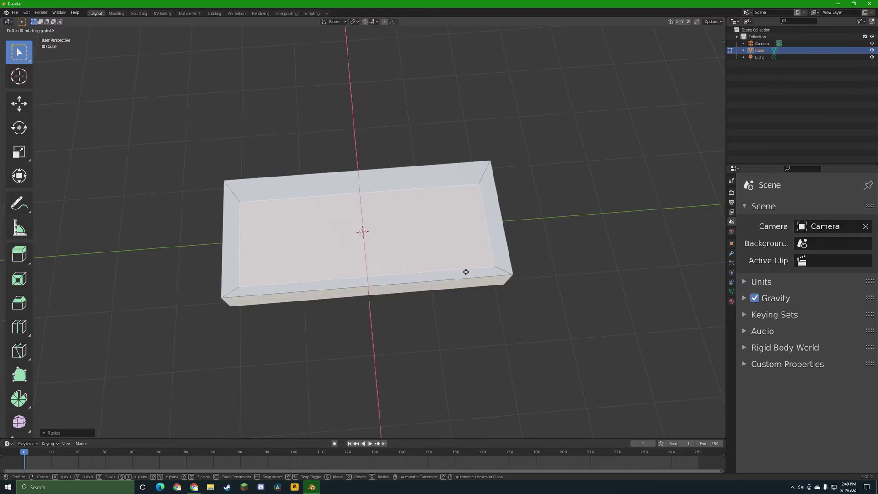
pyautogui.click(463, 271)
# Extrude the inset face slightly upward as a raised plateau, return to Object Mode and deselect the slab.
pyautogui.scroll(2, 402, 295)
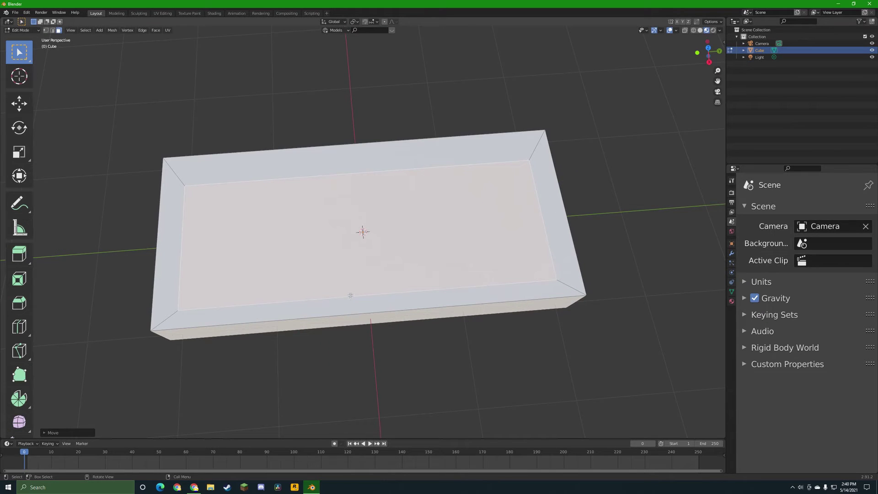
pyautogui.moveTo(348, 289); pyautogui.dragTo(259, 281, button='middle')
pyautogui.press('e')
pyautogui.click(392, 283)
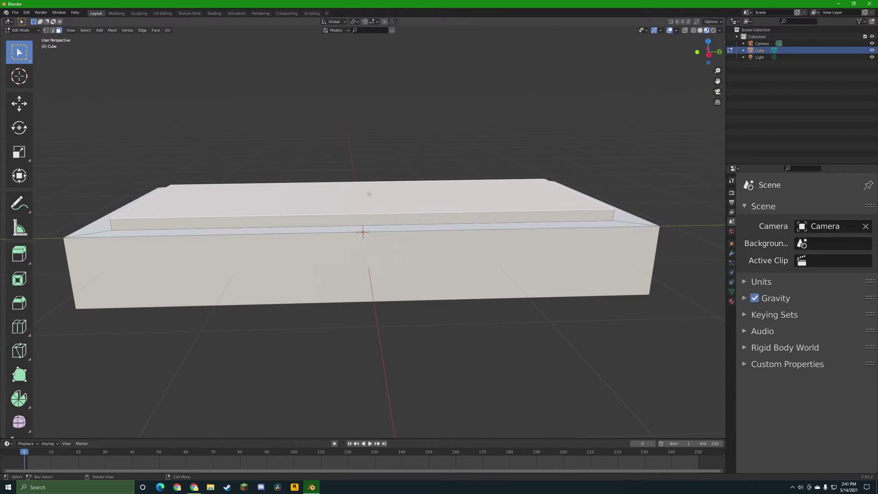
pyautogui.press('Tab')
pyautogui.moveTo(498, 124); pyautogui.dragTo(485, 148, button='middle')
pyautogui.click(485, 148)
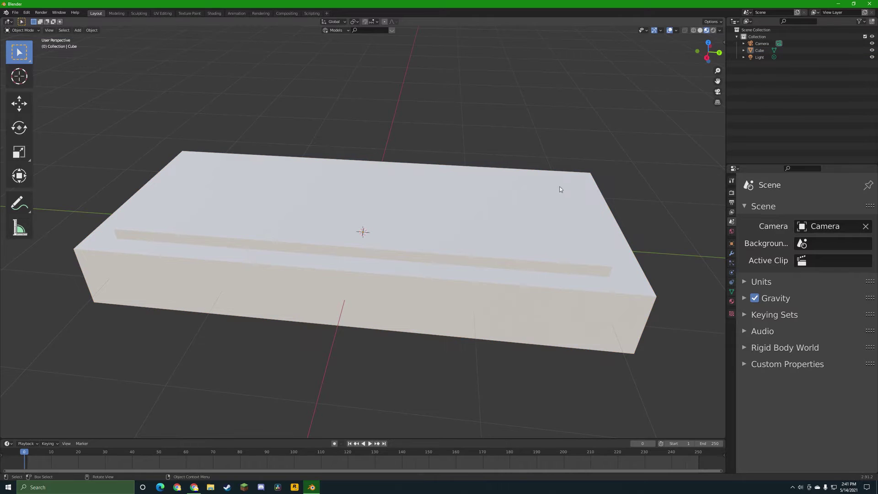
# Add a plane mesh and move it clear of the slab, placing it beside the slab's short end.
pyautogui.moveTo(459, 228)
pyautogui.mouseDown(button='middle')
pyautogui.moveTo(455, 242)
pyautogui.moveTo(466, 240)
pyautogui.mouseUp(button='middle')
pyautogui.scroll(-7, 449, 247)
pyautogui.keyDown('shift'); pyautogui.moveTo(282, 281); pyautogui.dragTo(357, 275, button='middle'); pyautogui.keyUp('shift')
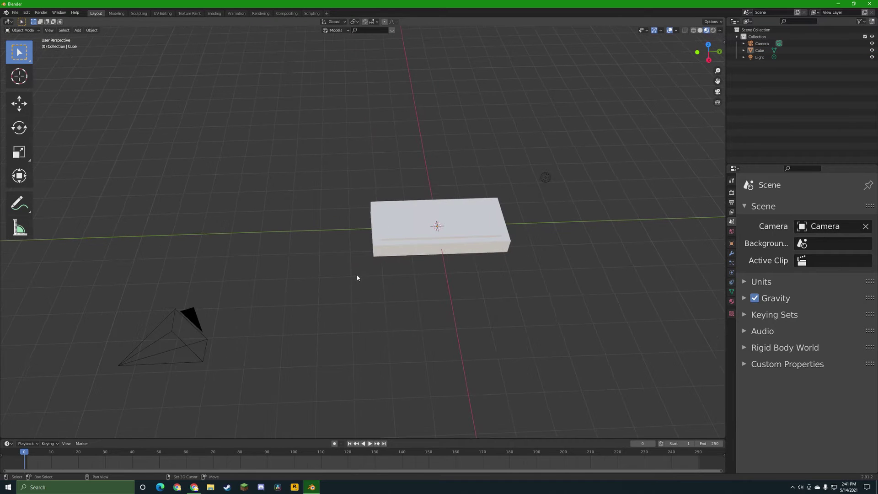
pyautogui.hotkey('shift', 'a')
pyautogui.moveTo(349, 272)
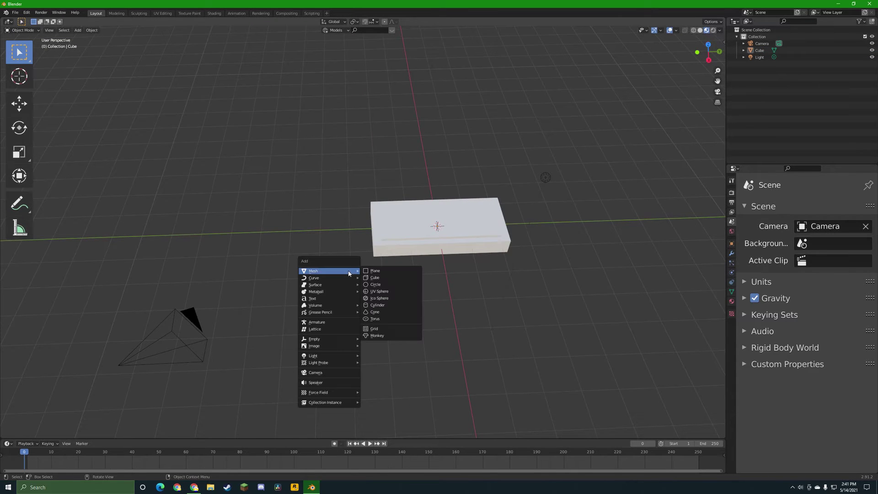
pyautogui.click(392, 273)
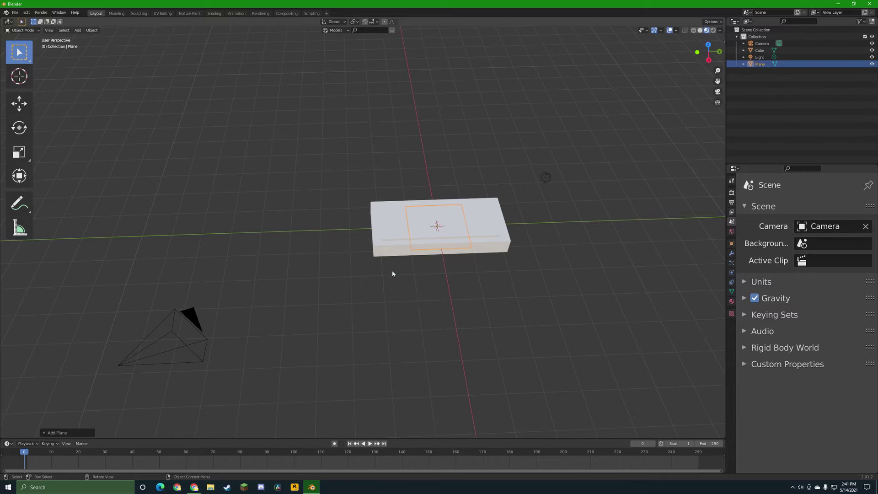
pyautogui.press('g')
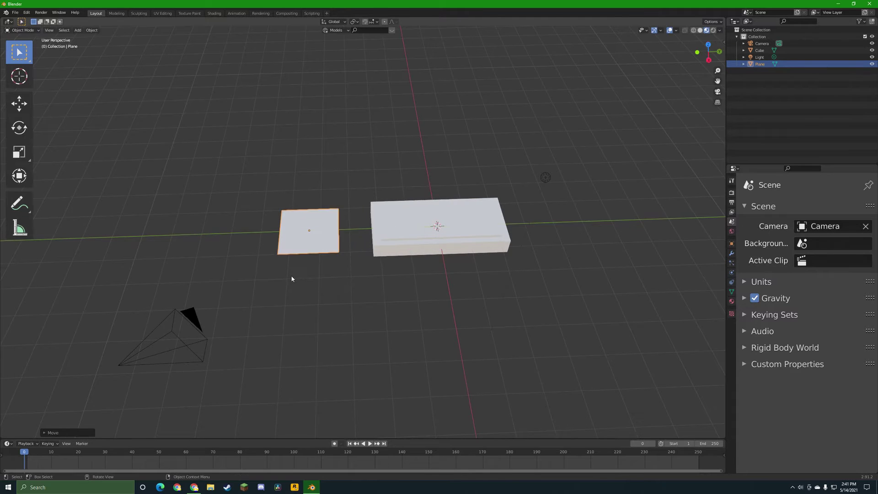
pyautogui.click(292, 276)
# Enter Edit Mode on the plane and scale it along Y into a narrow strip.
pyautogui.scroll(5, 293, 277)
pyautogui.scroll(3, 293, 276)
pyautogui.keyDown('shift'); pyautogui.moveTo(293, 274); pyautogui.dragTo(541, 277, button='middle'); pyautogui.keyUp('shift')
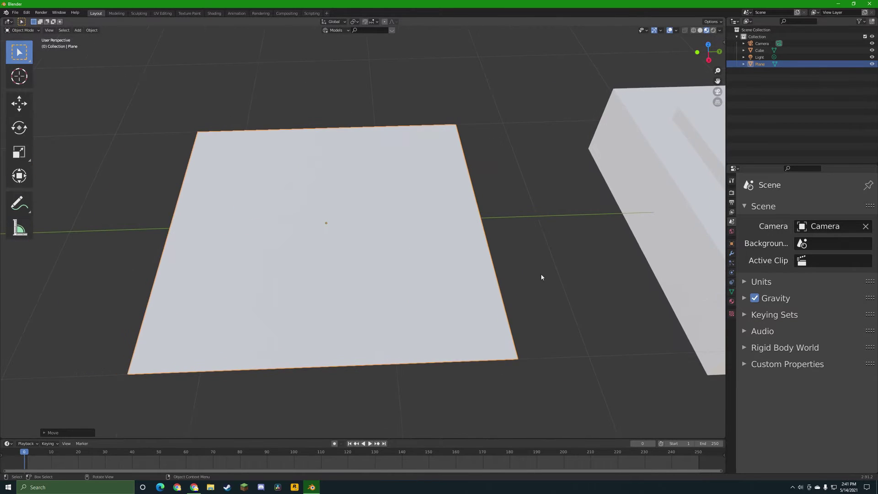
pyautogui.press('Tab')
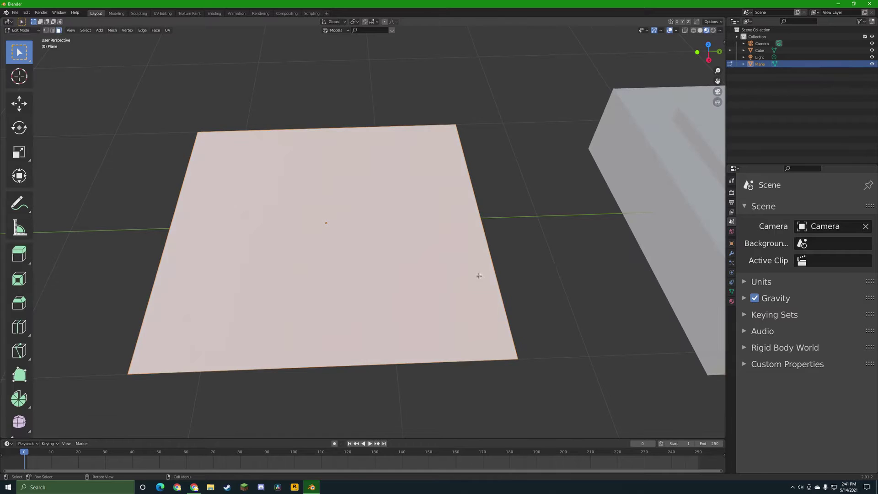
pyautogui.scroll(-3, 479, 276)
pyautogui.scroll(2, 253, 294)
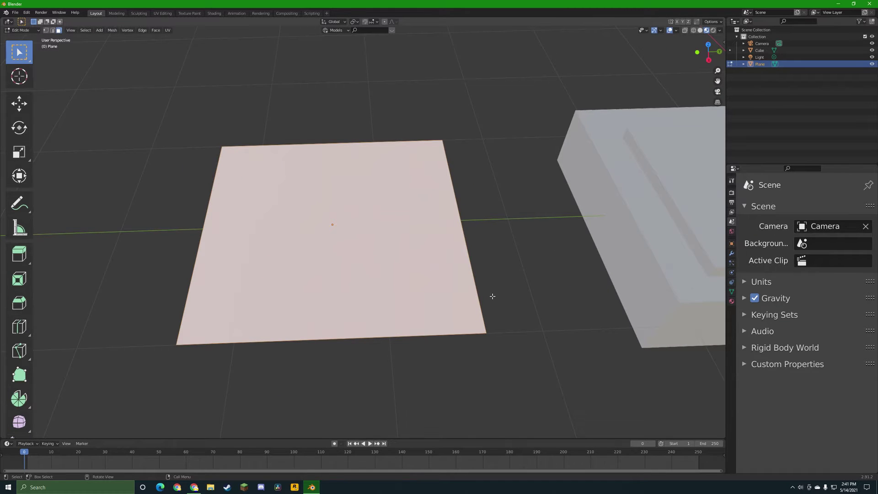
pyautogui.press('s')
pyautogui.press('y')
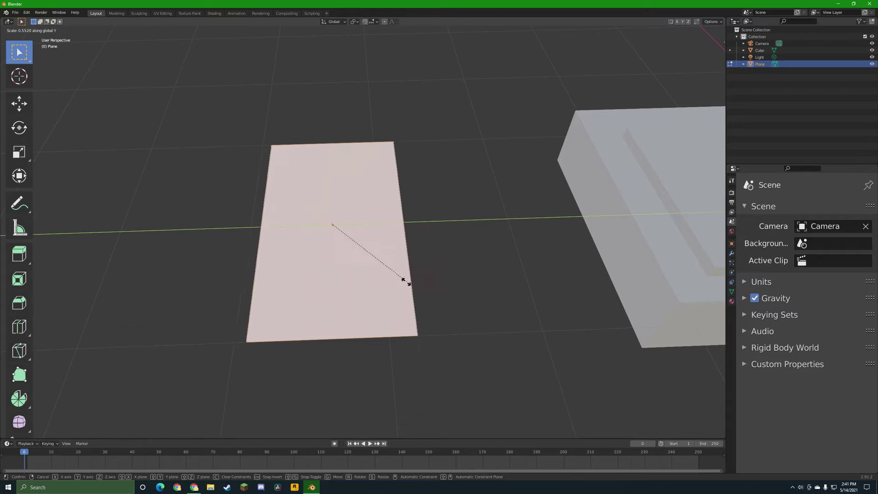
pyautogui.click(367, 276)
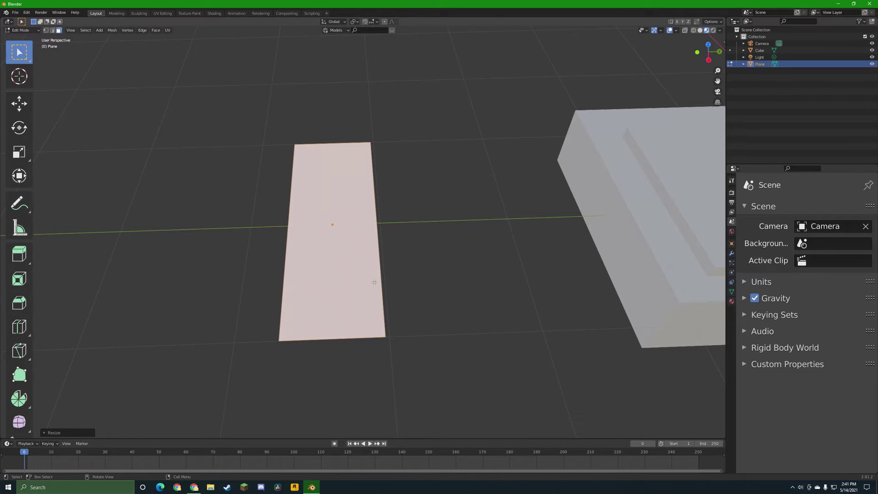
# Shorten the narrow strip along X and return to Object Mode.
pyautogui.press('s')
pyautogui.press('x')
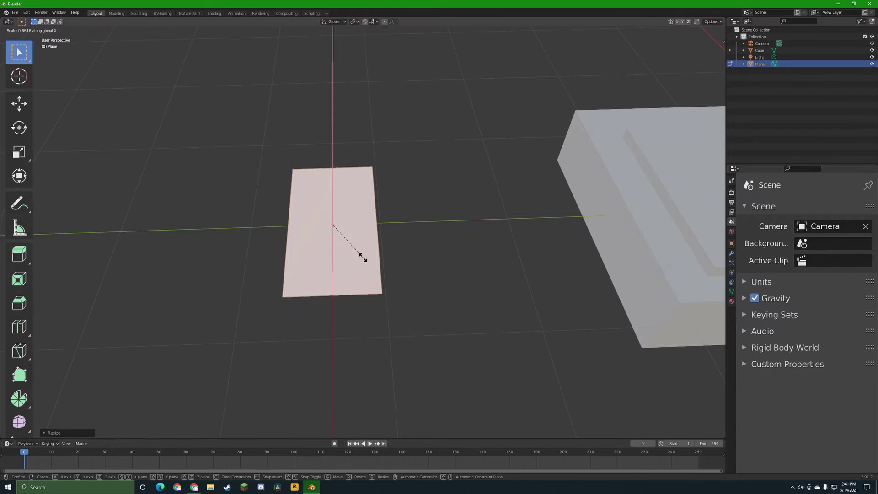
pyautogui.press('y')
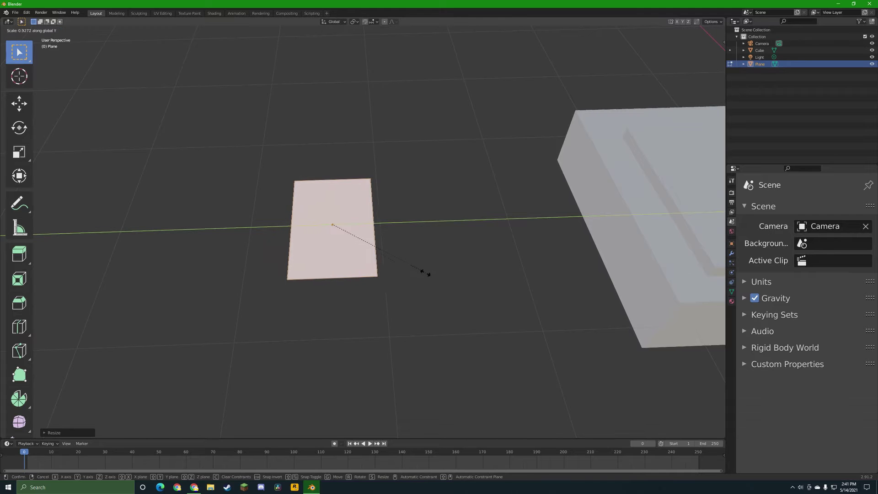
pyautogui.click(364, 261)
pyautogui.moveTo(384, 212); pyautogui.dragTo(410, 223, button='middle')
pyautogui.press('Tab')
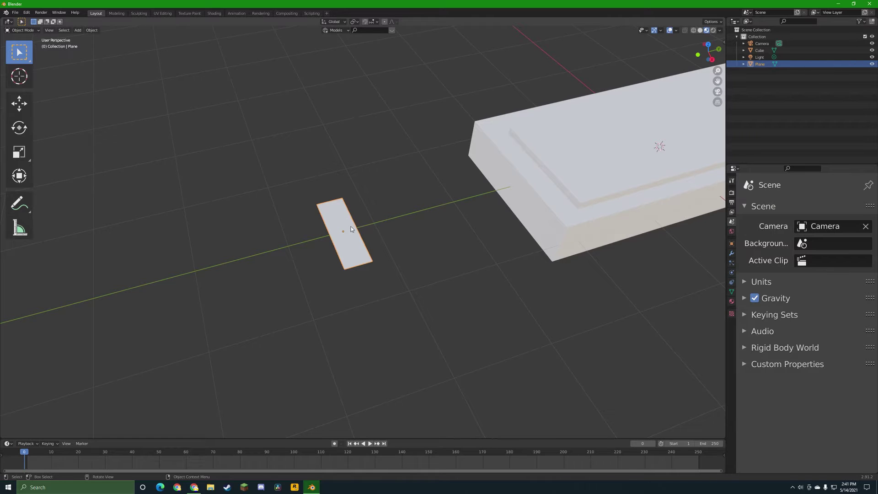
# Duplicate the strip in place and rotate the copy 90° about Z to form a cross.
pyautogui.hotkey('shift', 'd')
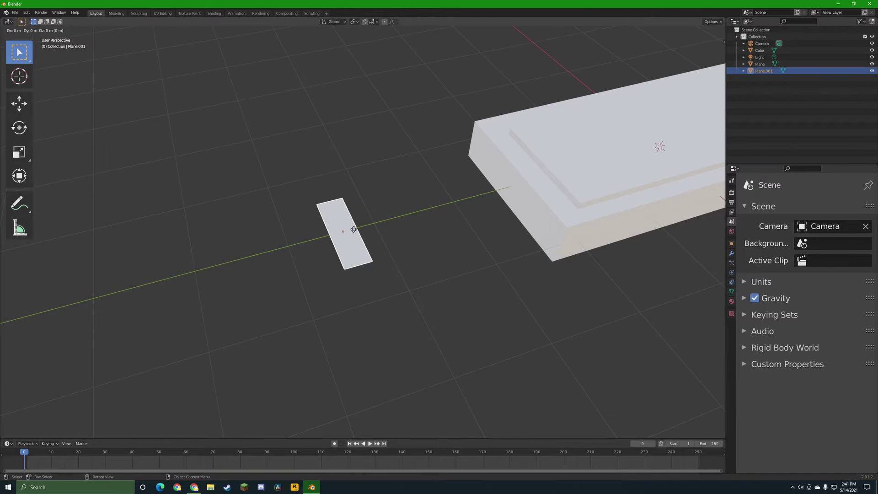
pyautogui.click(353, 229)
pyautogui.moveTo(386, 249); pyautogui.dragTo(379, 250, button='middle')
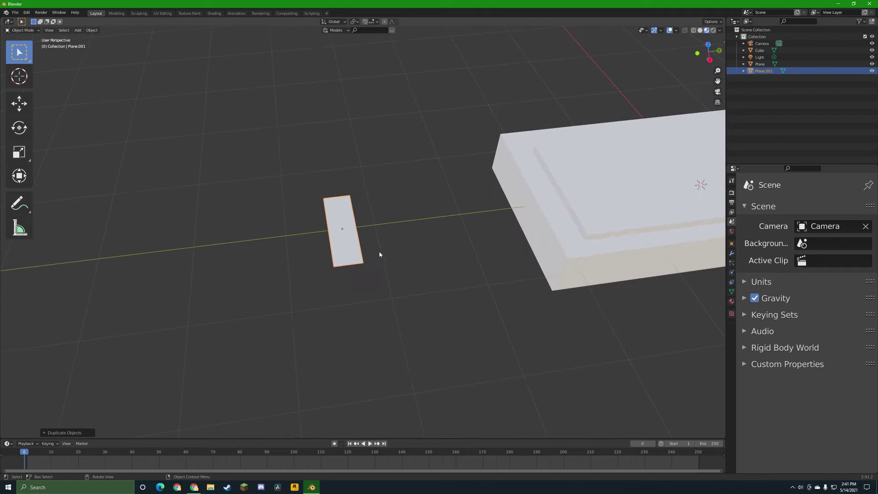
pyautogui.press('r')
pyautogui.press('z')
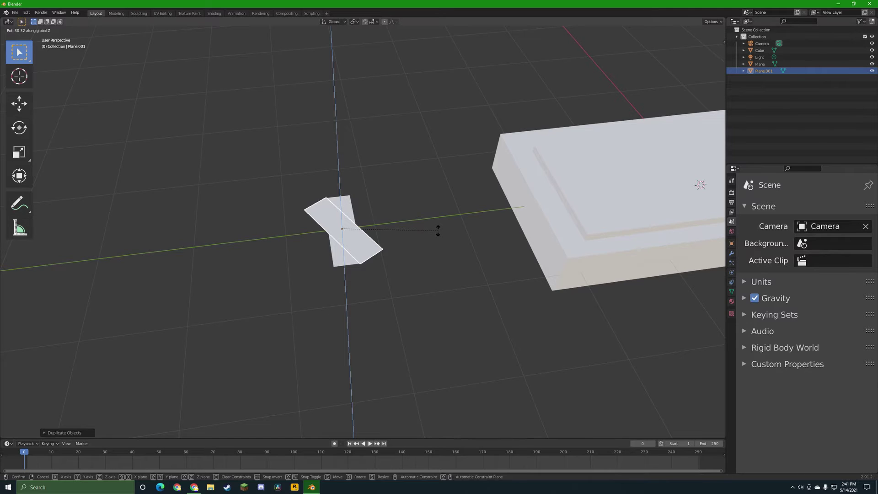
pyautogui.write('90')
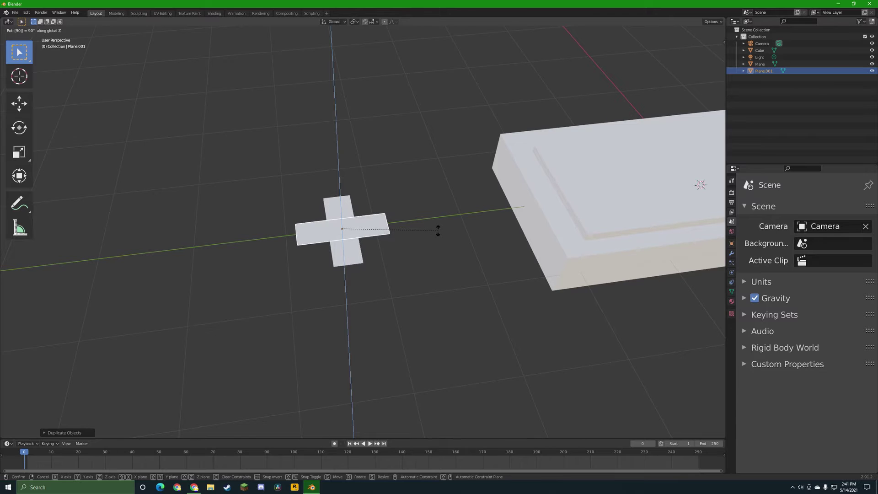
pyautogui.press('Return')
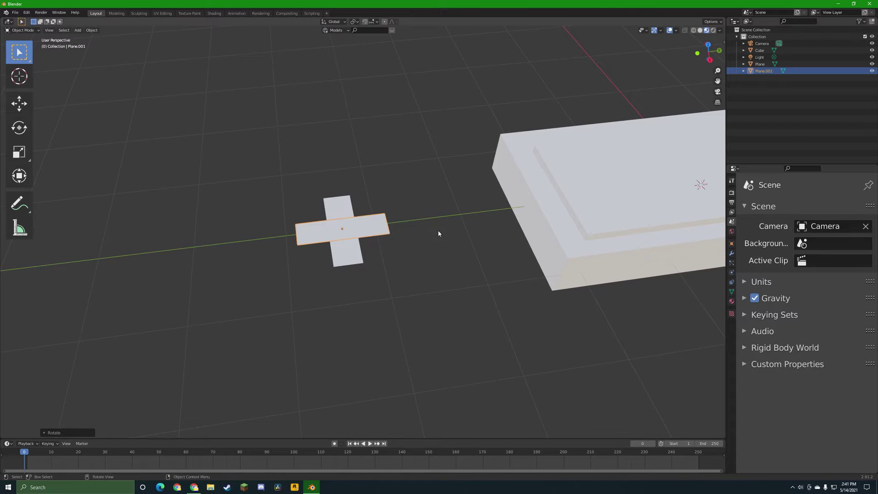
# Join the two crossed strips into a single object and check its mesh in Edit Mode.
pyautogui.keyDown('shift'); pyautogui.click(344, 262); pyautogui.keyUp('shift')
pyautogui.moveTo(346, 264); pyautogui.dragTo(357, 298, button='middle')
pyautogui.hotkey('ctrl', 'j')
pyautogui.press('Tab')
pyautogui.scroll(4, 387, 264)
pyautogui.press('Tab')
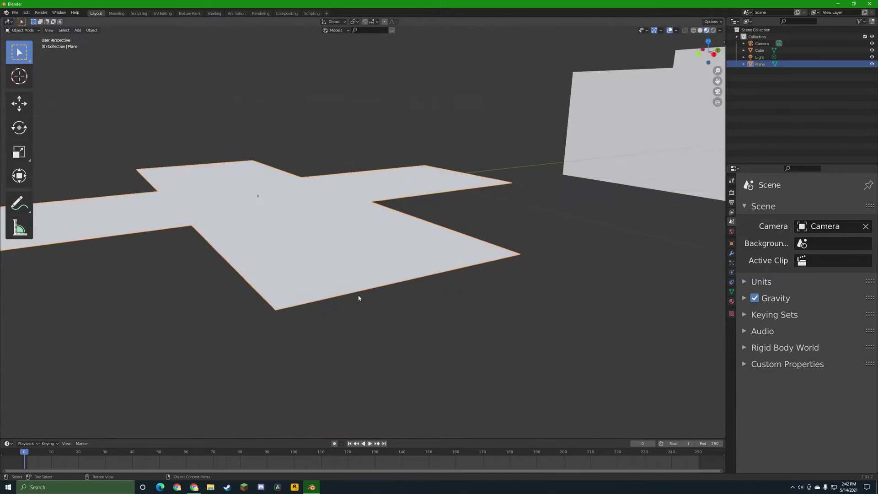
# Delete the joined cross object.
pyautogui.scroll(-3, 357, 288)
pyautogui.press('x')
pyautogui.click(349, 261)
# Add a new plane mesh and move it along Y, clear of the slab's short end.
pyautogui.hotkey('shift', 'a')
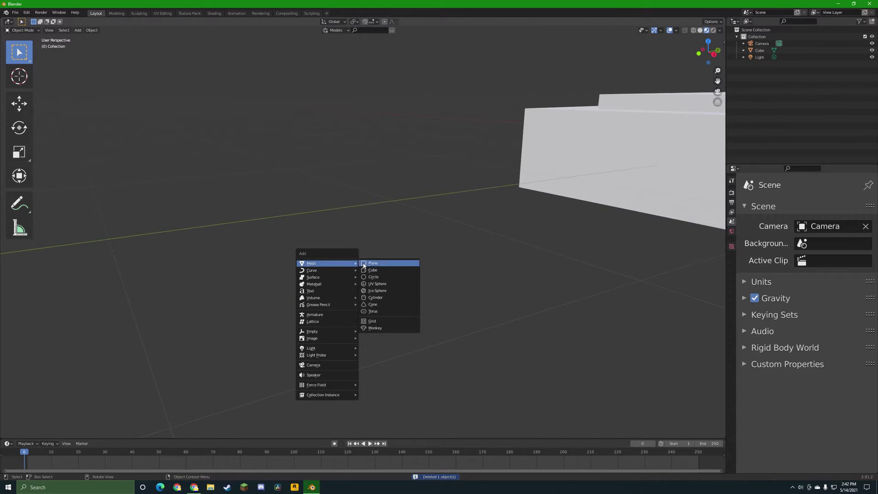
pyautogui.click(368, 260)
pyautogui.scroll(-6, 367, 329)
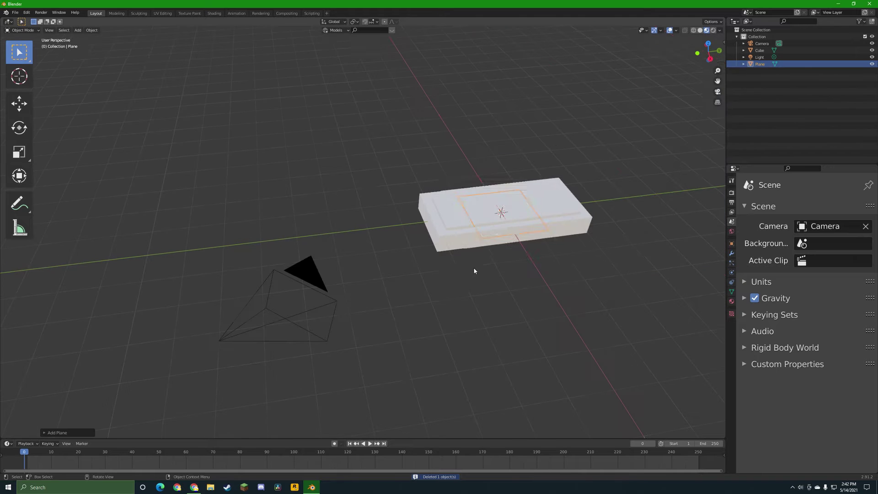
pyautogui.press('g')
pyautogui.press('y')
pyautogui.click(353, 290)
# Scale the new plane down uniformly to a smaller square and enter Edit Mode on it.
pyautogui.press('s')
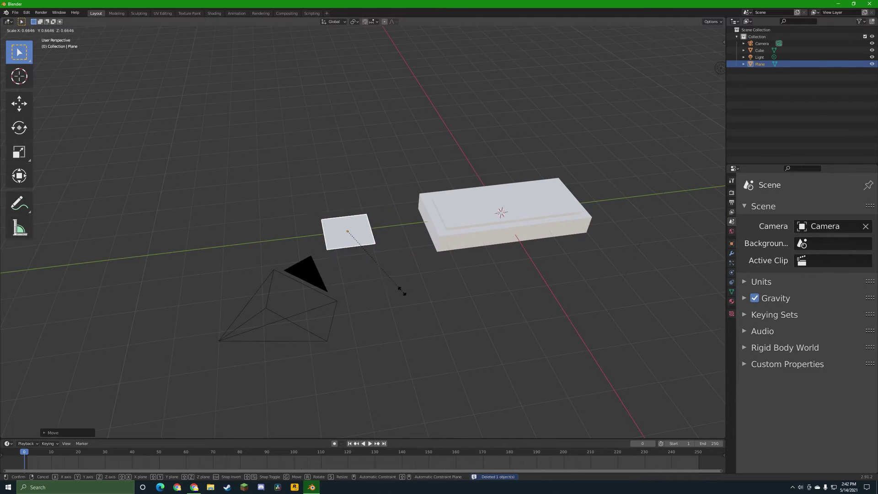
pyautogui.click(357, 258)
pyautogui.scroll(5, 358, 257)
pyautogui.press('Tab')
pyautogui.moveTo(356, 254); pyautogui.dragTo(421, 251, button='middle')
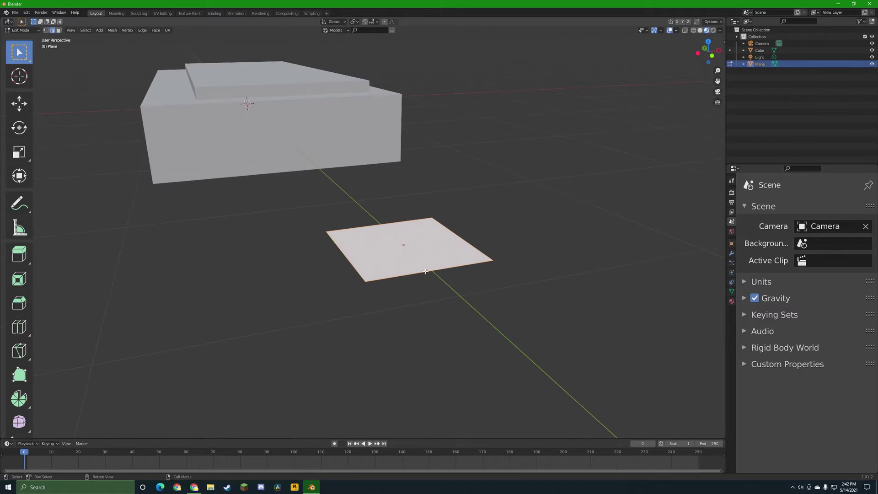
# Try to box-select the square plane's two opposite edges.
pyautogui.press('b')
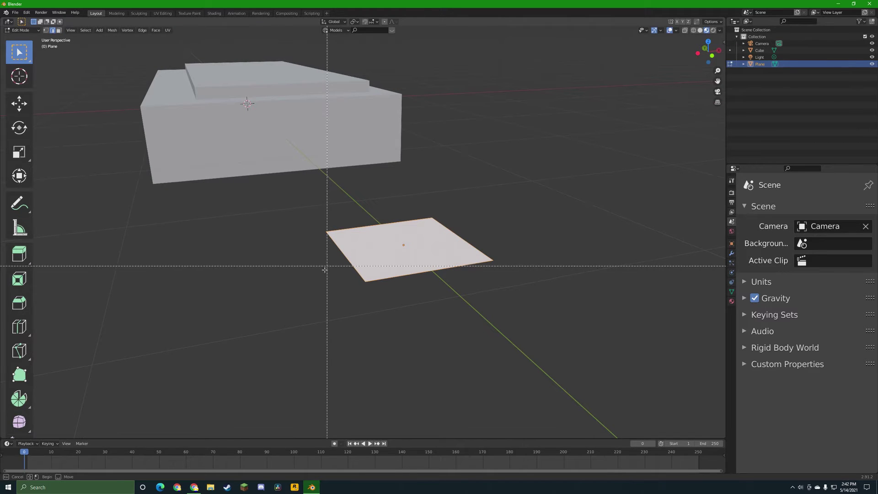
pyautogui.click(296, 263)
pyautogui.click(300, 270)
pyautogui.press('b')
pyautogui.moveTo(316, 266); pyautogui.dragTo(460, 236)
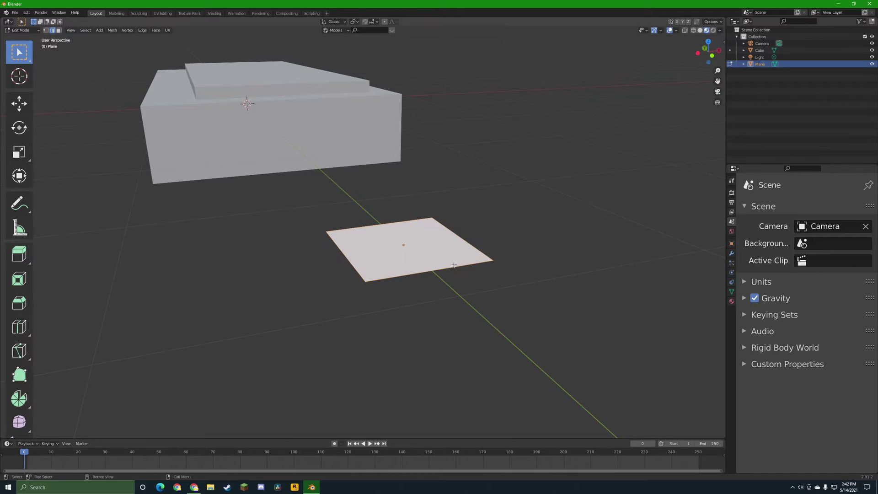
# Select only the square's two opposite edges at its X ends and extrude them in place.
pyautogui.click(489, 315)
pyautogui.moveTo(491, 317); pyautogui.dragTo(450, 368, button='middle')
pyautogui.press('b')
pyautogui.moveTo(273, 290); pyautogui.dragTo(415, 335)
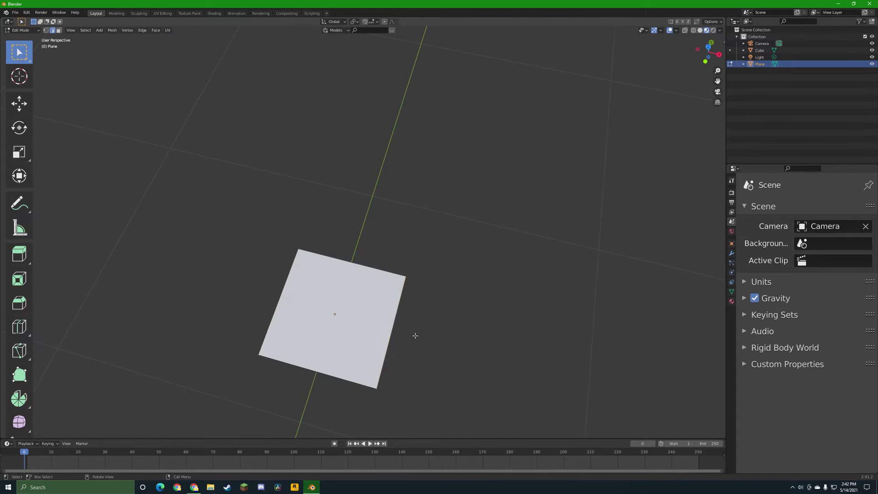
pyautogui.moveTo(266, 278); pyautogui.dragTo(332, 270, button='middle')
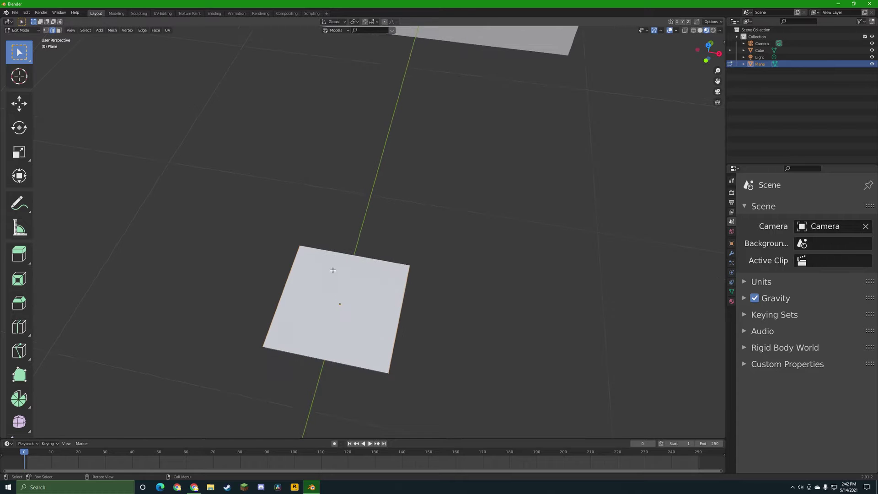
pyautogui.press('g')
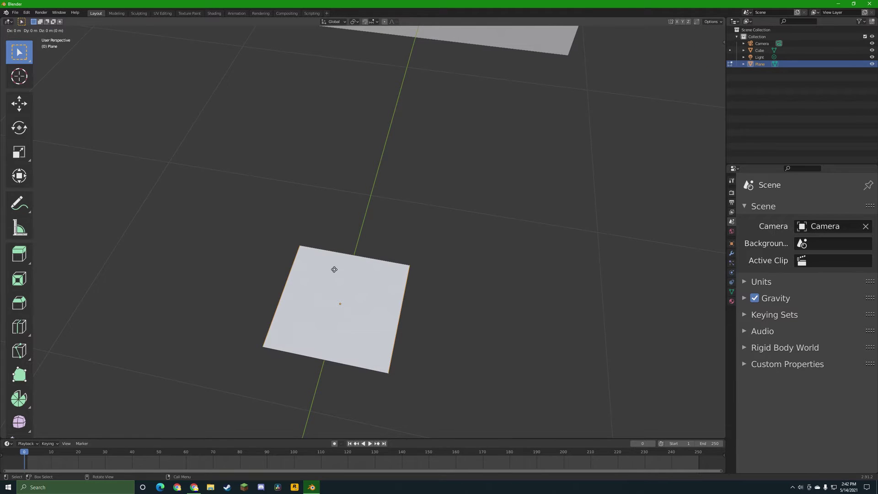
pyautogui.rightClick(334, 270)
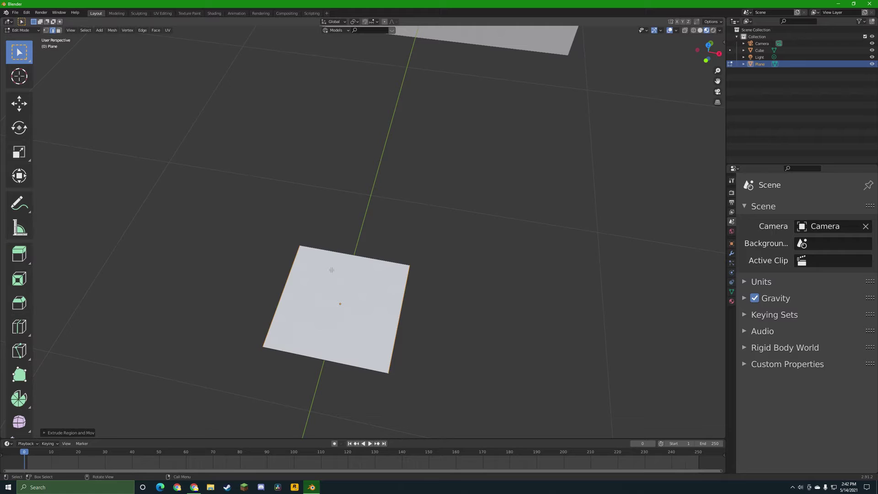
# Scale the extruded edges by 3 along X to form a row of three equal squares.
pyautogui.press('s')
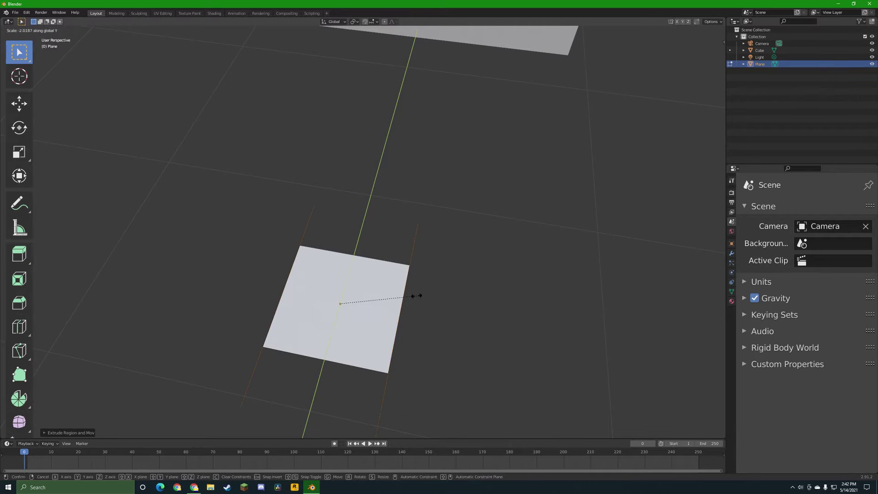
pyautogui.press('x')
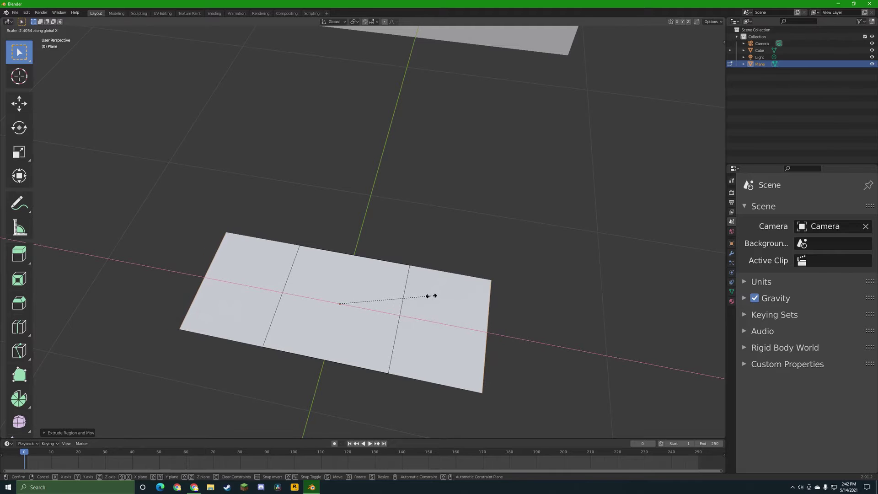
pyautogui.write('2')
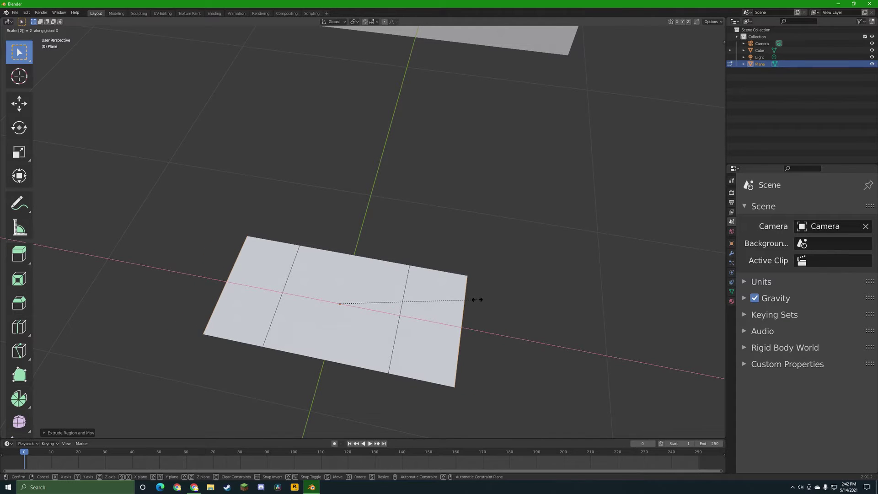
pyautogui.write('3')
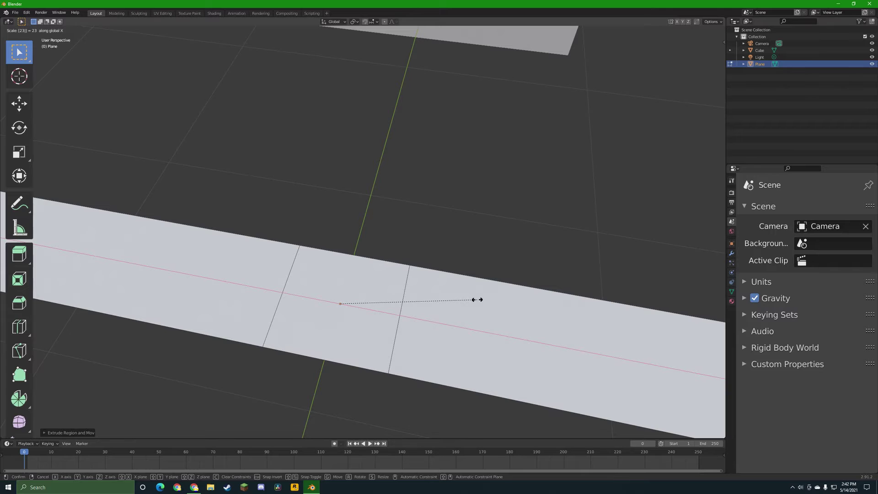
pyautogui.press('BackSpace')
pyautogui.press('BackSpace')
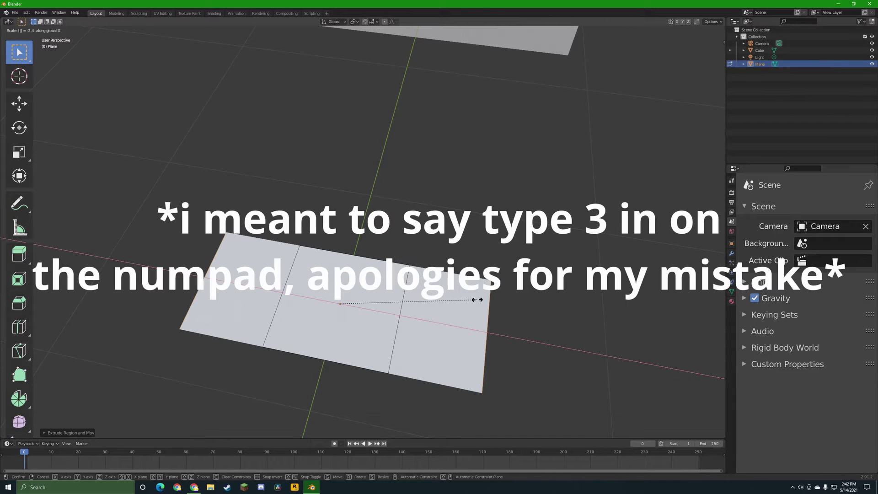
pyautogui.write('3')
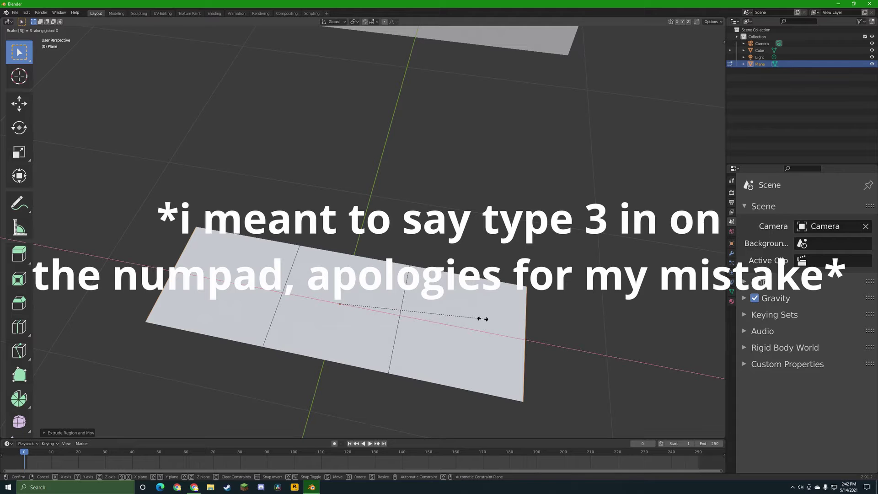
pyautogui.press('Return')
# Select the middle square's two free edges on its Y sides and extrude them in place.
pyautogui.moveTo(478, 302); pyautogui.dragTo(311, 261, button='middle')
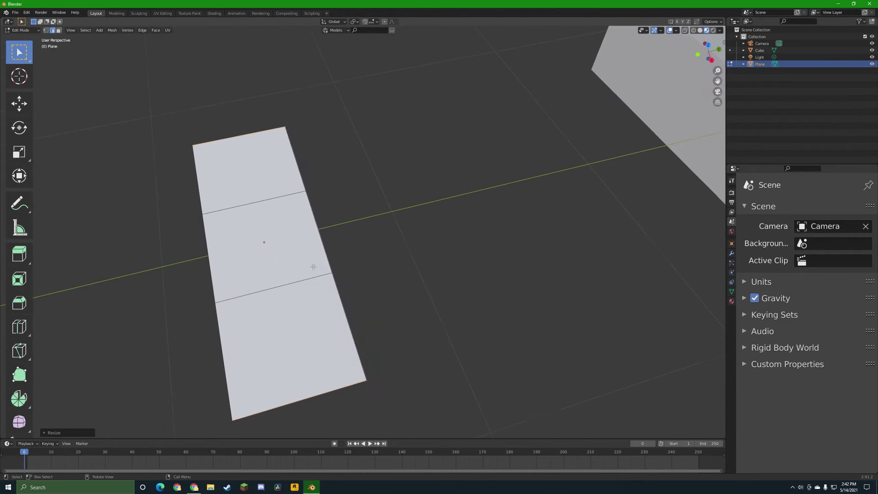
pyautogui.press('b')
pyautogui.moveTo(316, 239); pyautogui.dragTo(349, 232)
pyautogui.moveTo(349, 232); pyautogui.dragTo(368, 296, button='middle')
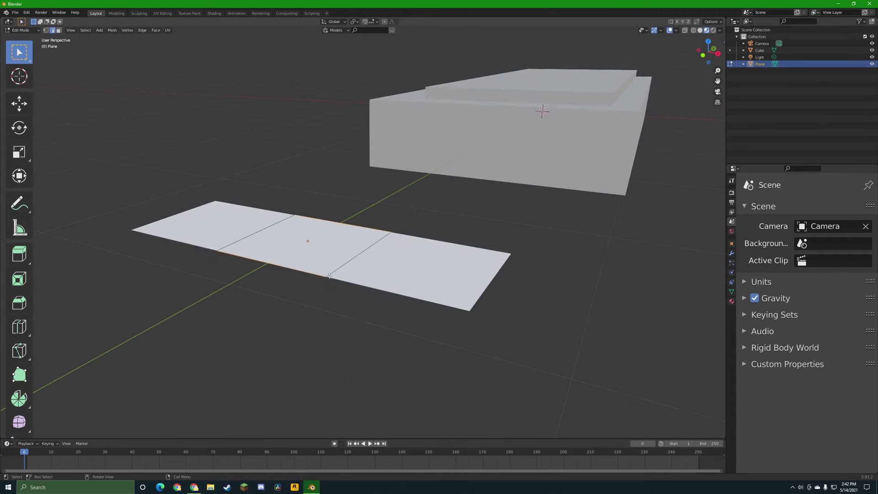
pyautogui.moveTo(330, 276); pyautogui.dragTo(281, 302, button='middle')
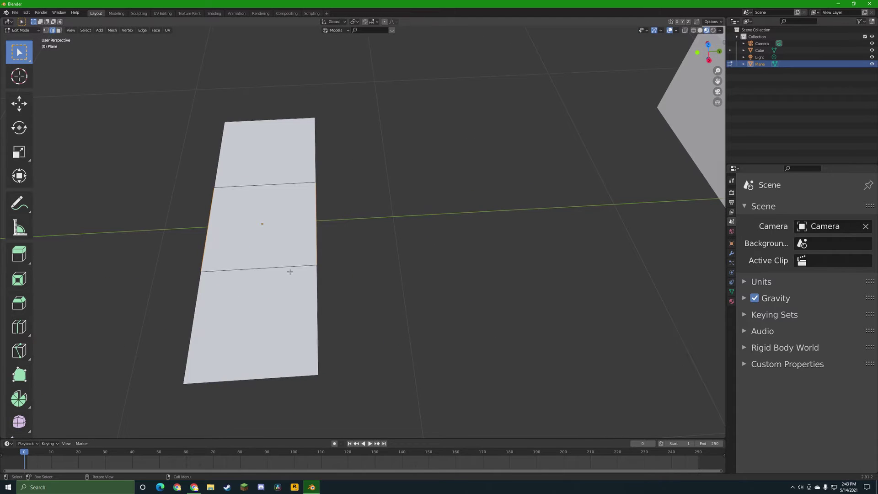
pyautogui.press('e')
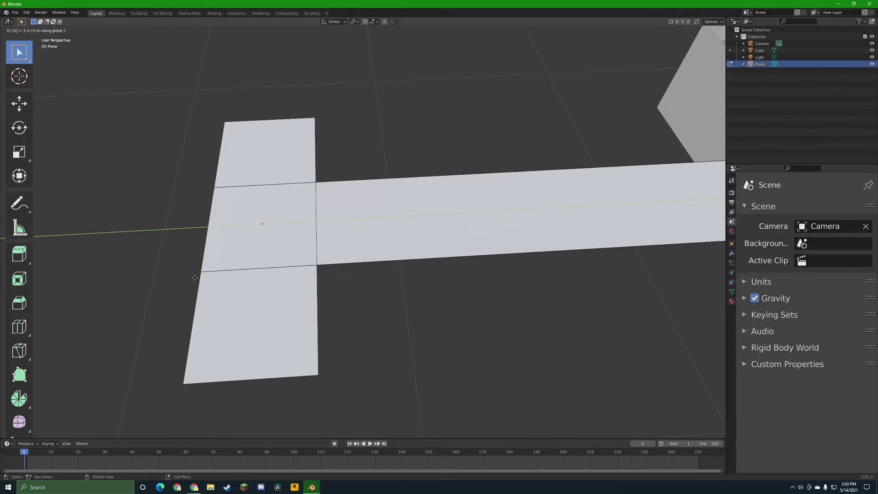
pyautogui.rightClick(194, 277)
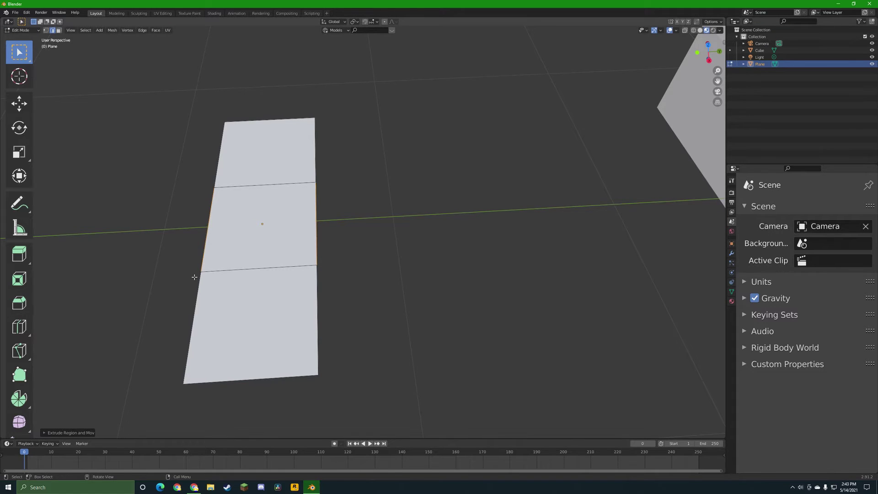
# Scale the extruded edges by 3 along Y to complete a plus shape of five squares.
pyautogui.press('s')
pyautogui.press('y')
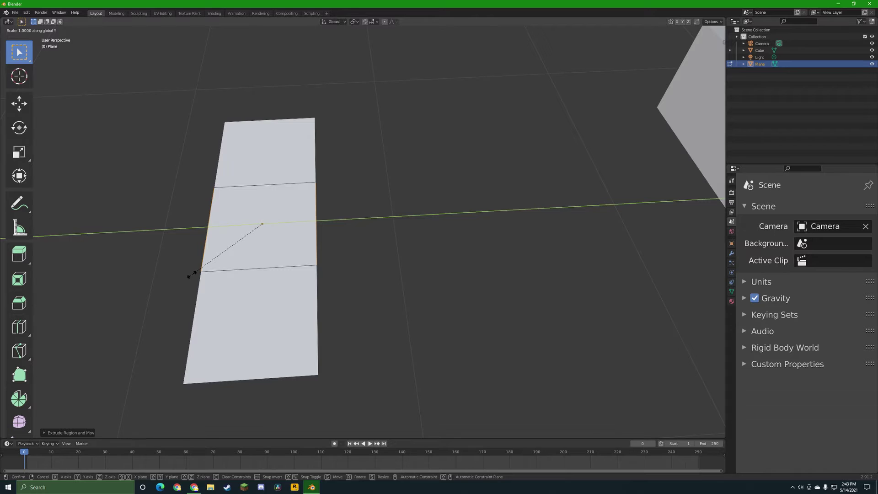
pyautogui.press('3')
pyautogui.click(194, 273)
pyautogui.moveTo(194, 273); pyautogui.dragTo(241, 290, button='middle')
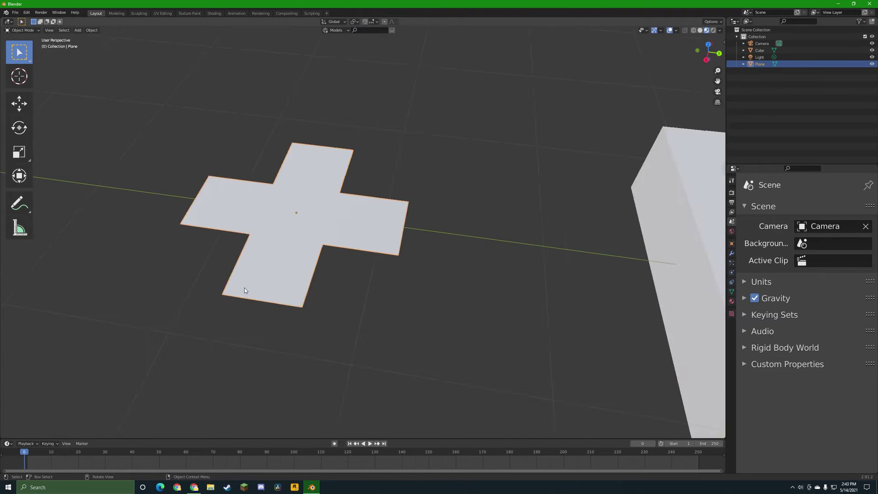
pyautogui.scroll(-3, 256, 283)
# Select all faces of the plus and extrude them upward about 0.16 m.
pyautogui.press('1')
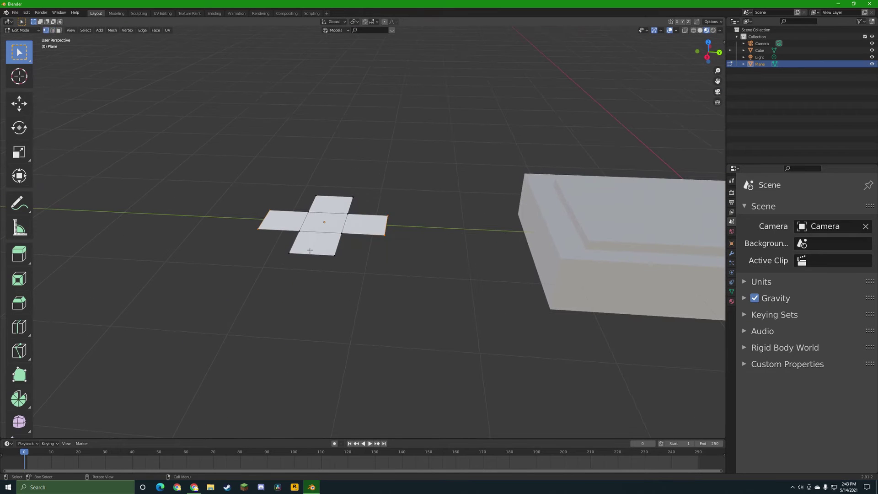
pyautogui.moveTo(302, 254); pyautogui.dragTo(408, 244, button='middle')
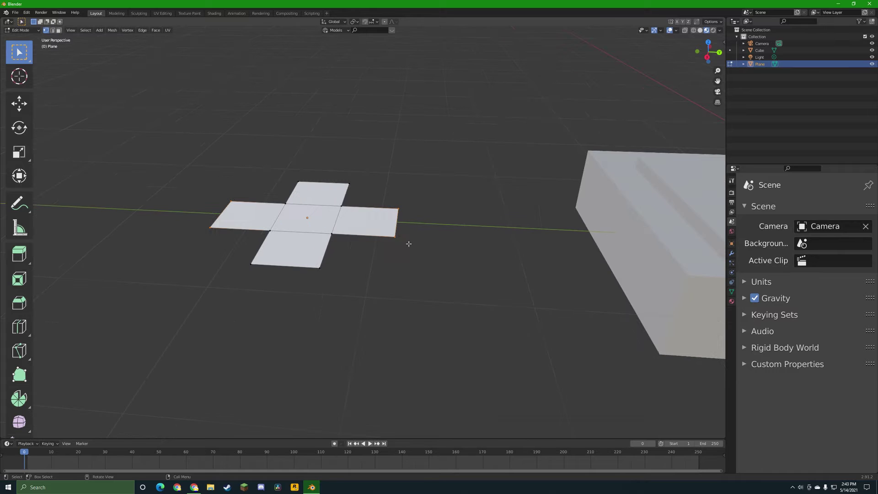
pyautogui.moveTo(181, 145); pyautogui.dragTo(398, 299)
pyautogui.scroll(-5, 386, 284)
pyautogui.scroll(-2, 456, 338)
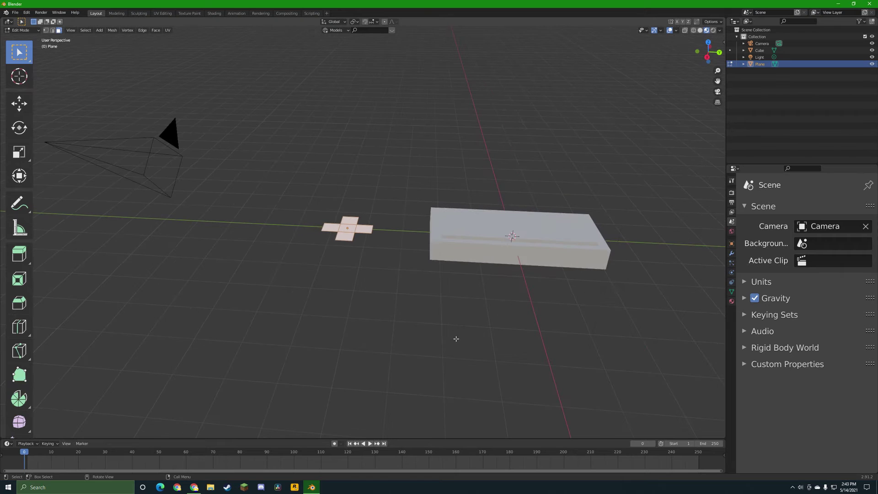
pyautogui.moveTo(450, 299); pyautogui.dragTo(447, 274, button='middle')
pyautogui.press('e')
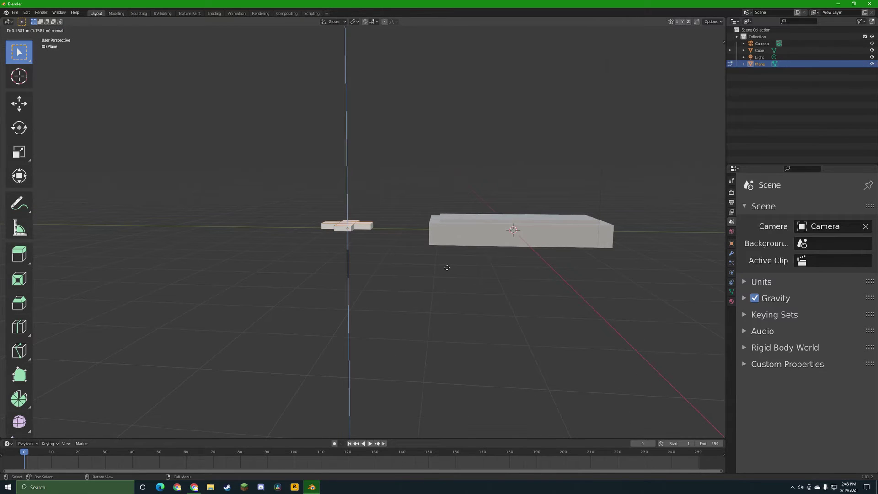
pyautogui.click(447, 268)
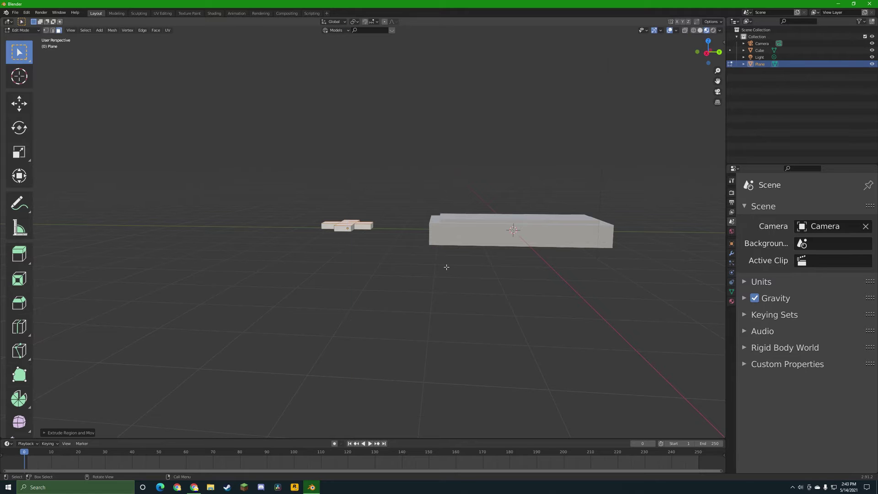
# Lower the plus's center top face slightly along Z and return to Object Mode.
pyautogui.moveTo(447, 264); pyautogui.dragTo(456, 325, button='middle')
pyautogui.scroll(4, 330, 243)
pyautogui.click(324, 231)
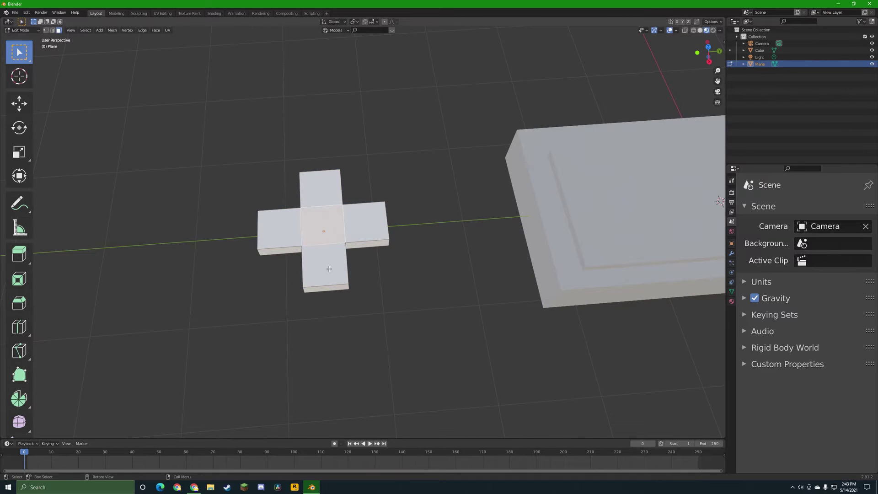
pyautogui.scroll(3, 391, 204)
pyautogui.press('g')
pyautogui.press('z')
pyautogui.moveTo(325, 231); pyautogui.dragTo(498, 274, button='middle')
pyautogui.click(395, 212)
pyautogui.press('Tab')
pyautogui.scroll(3, 340, 259)
pyautogui.scroll(2, 341, 258)
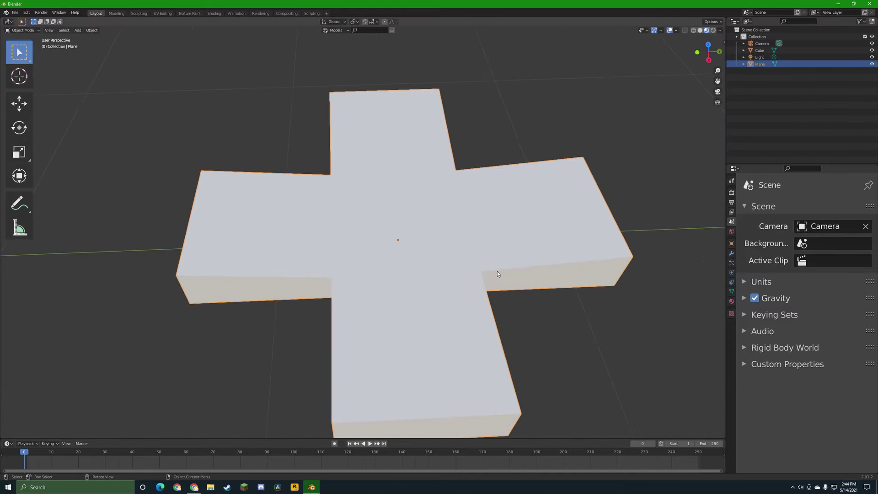
pyautogui.press('Tab')
pyautogui.press('Tab')
pyautogui.scroll(-5, 457, 251)
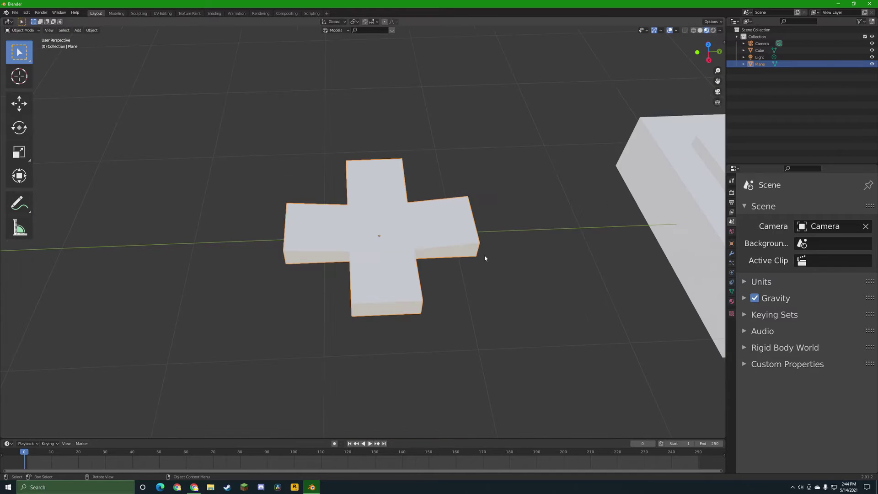
pyautogui.click(731, 301)
pyautogui.click(751, 268)
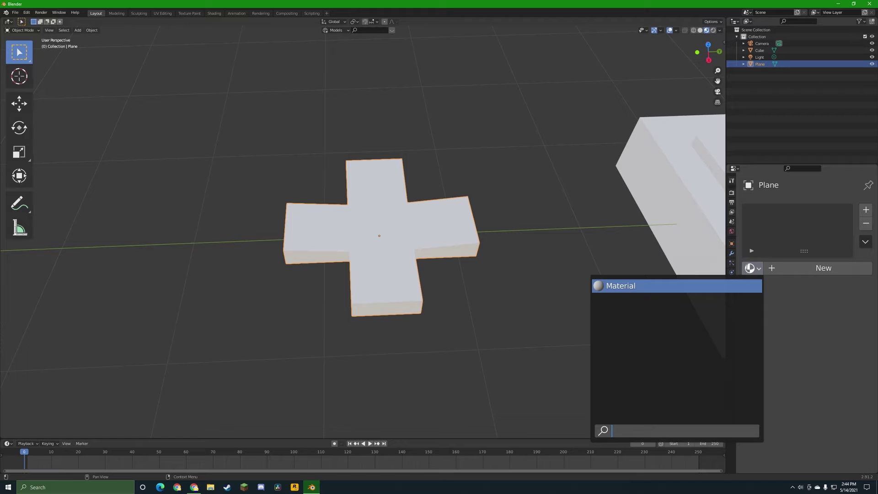
pyautogui.click(732, 181)
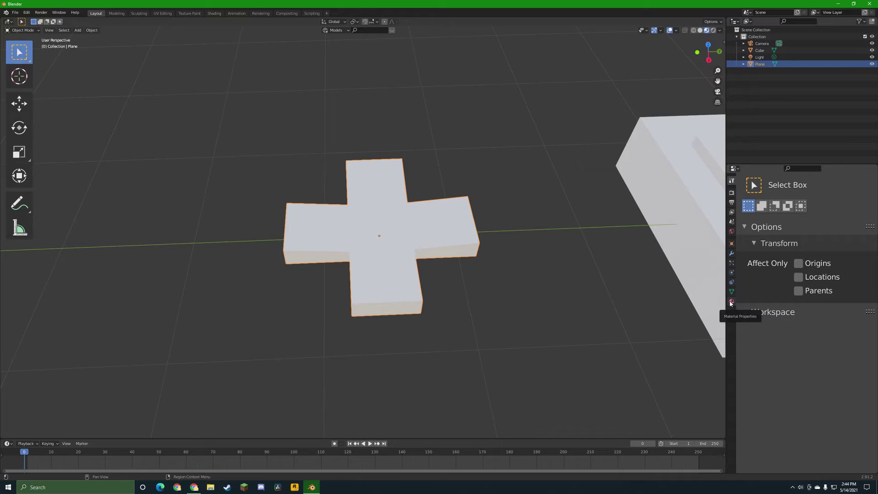
# Create a new material in a new material slot on the plus and name it Black Arrow.
pyautogui.click(732, 302)
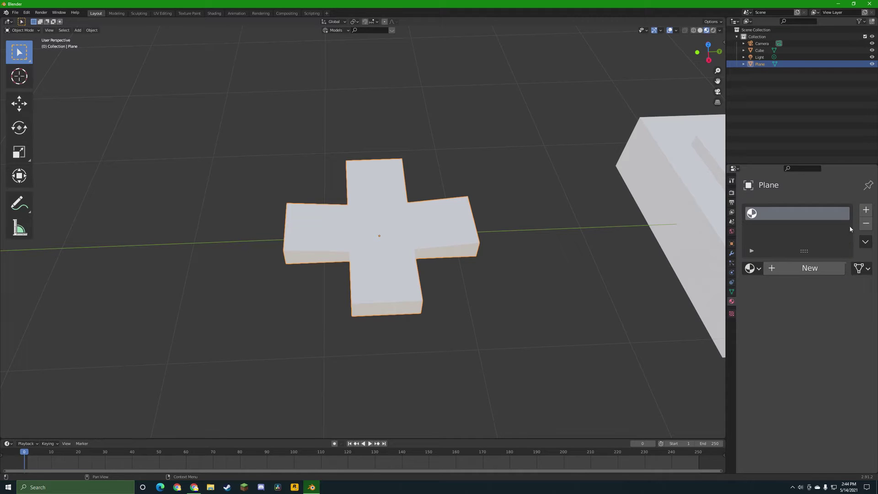
pyautogui.click(866, 223)
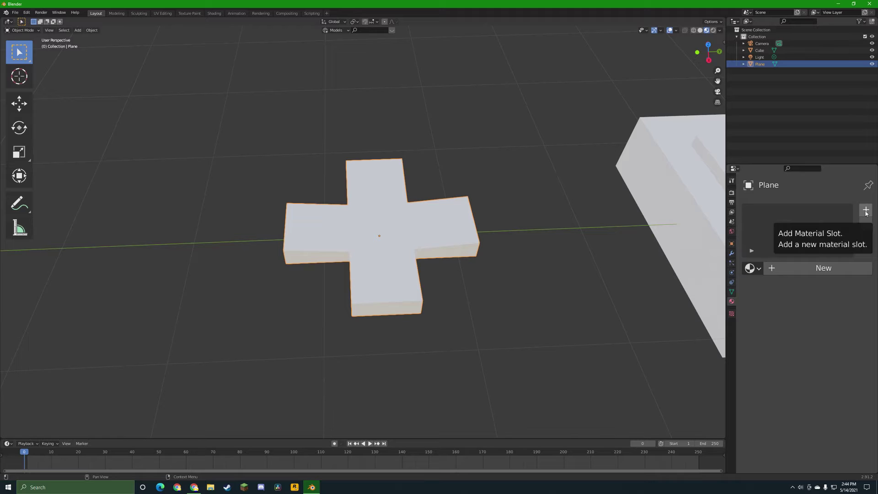
pyautogui.click(866, 212)
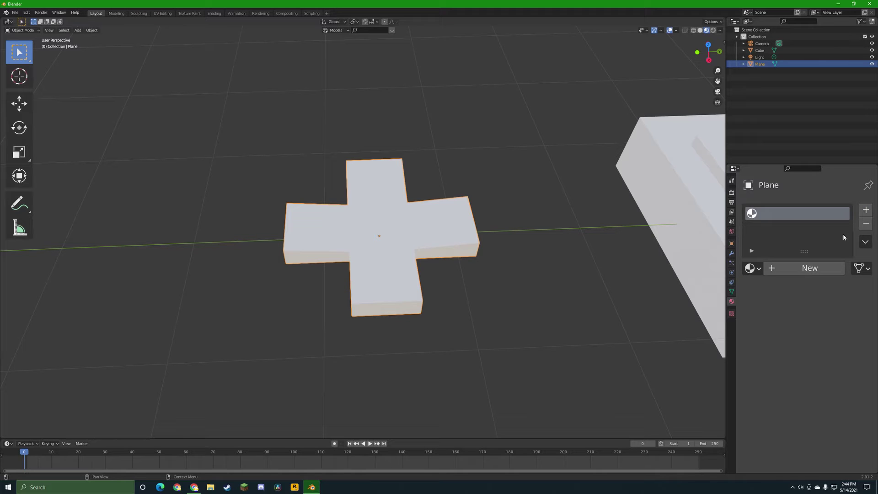
pyautogui.click(796, 274)
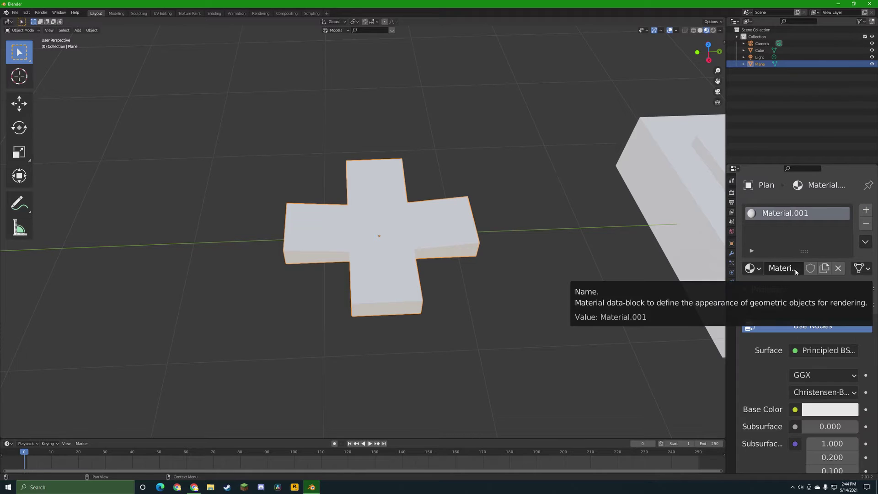
pyautogui.doubleClick(790, 269)
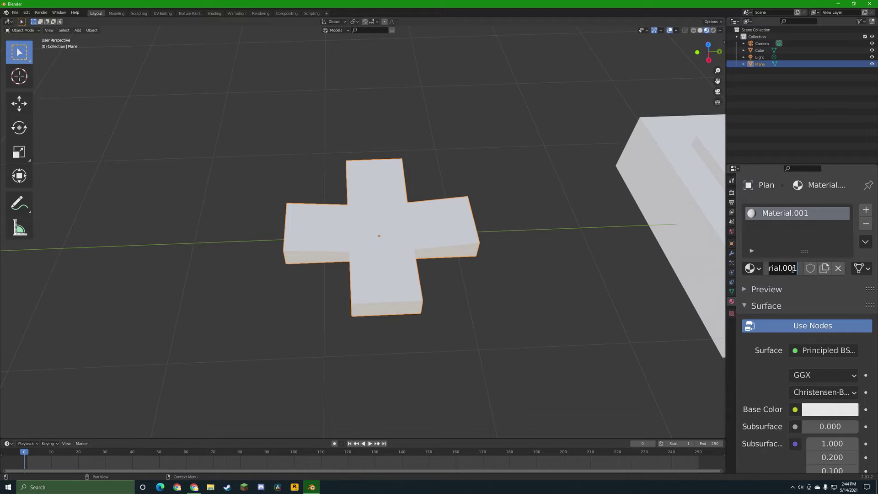
pyautogui.write('Black Arrow')
pyautogui.press('Return')
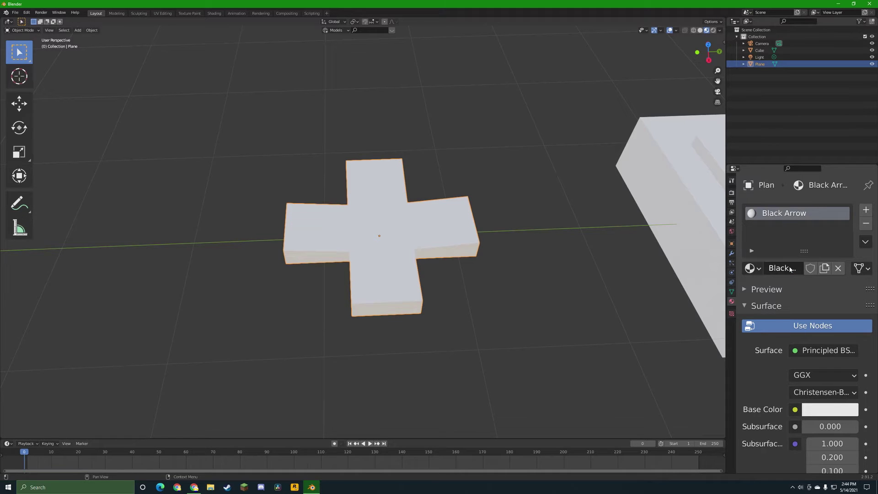
# Set the Black Arrow material's Base Color to black.
pyautogui.click(830, 409)
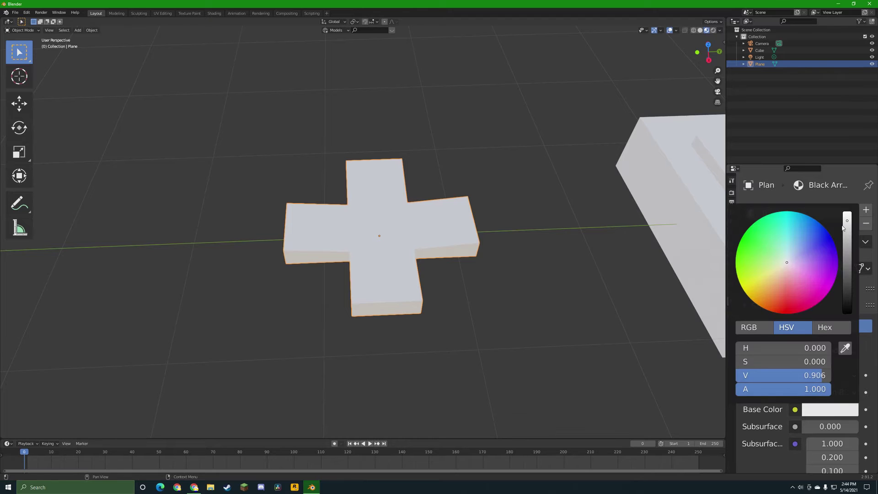
pyautogui.click(828, 409)
pyautogui.moveTo(850, 290); pyautogui.dragTo(848, 316)
# Move the plus along Y until it sits over the near end of the slab's top.
pyautogui.scroll(-2, 526, 297)
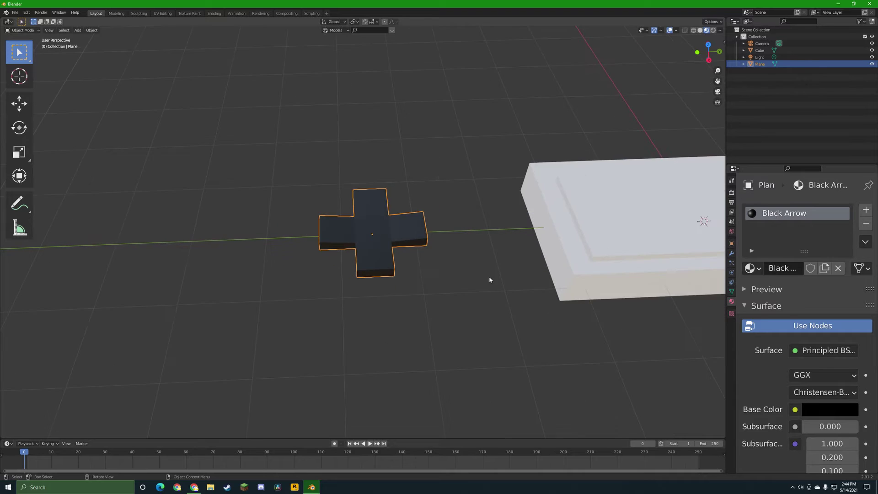
pyautogui.moveTo(489, 277); pyautogui.dragTo(488, 297, button='middle')
pyautogui.press('g')
pyautogui.press('x')
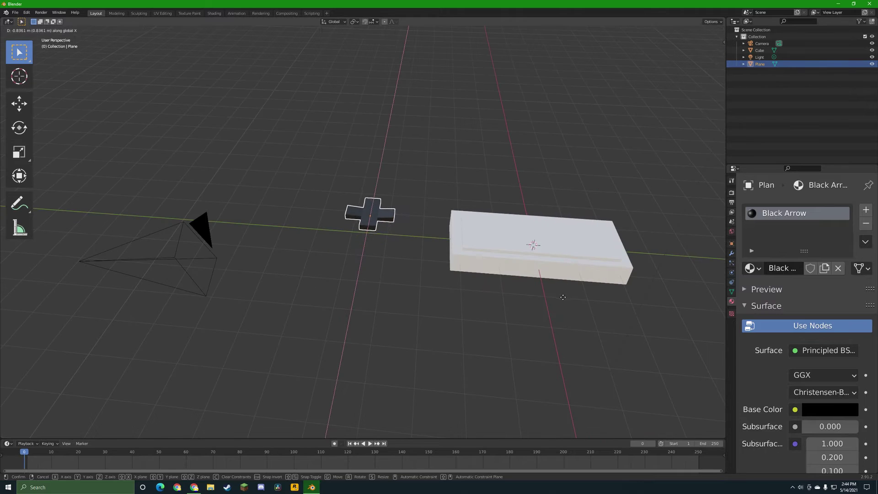
pyautogui.press('y')
pyautogui.click(613, 293)
# Scale the plus down uniformly to under half its size and shift it slightly along X on the slab.
pyautogui.press('s')
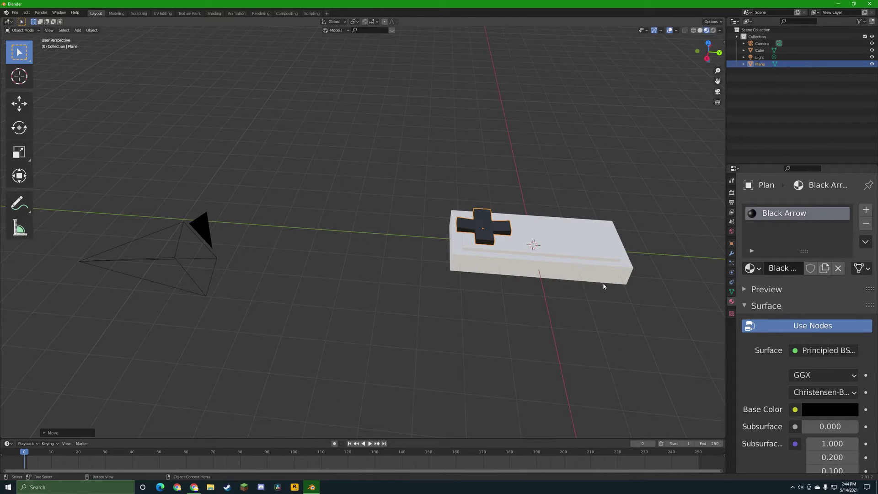
pyautogui.click(542, 275)
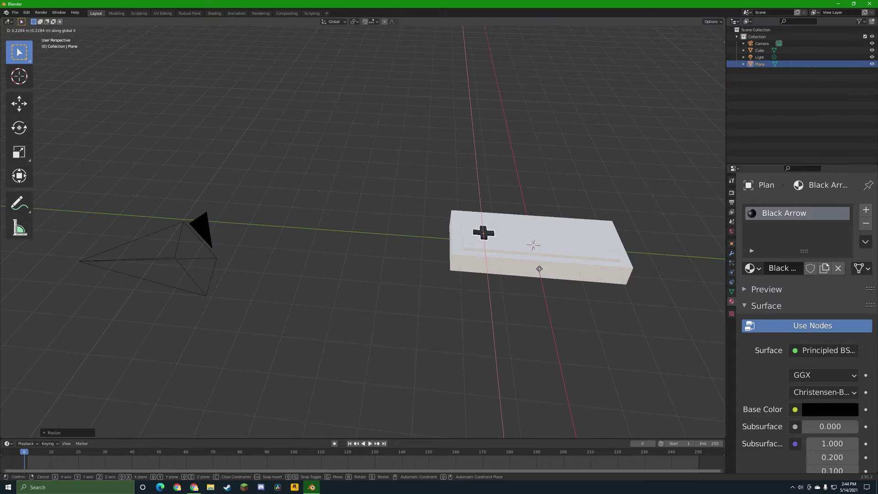
pyautogui.scroll(8, 541, 275)
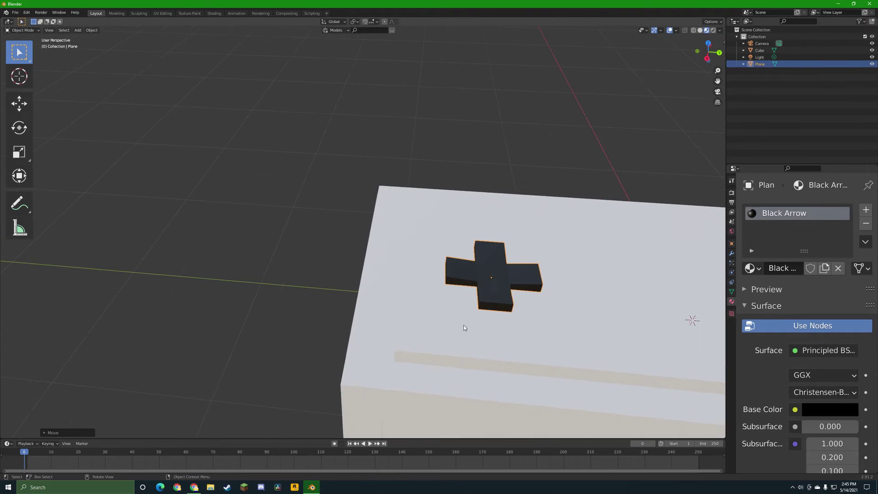
pyautogui.scroll(-3, 511, 324)
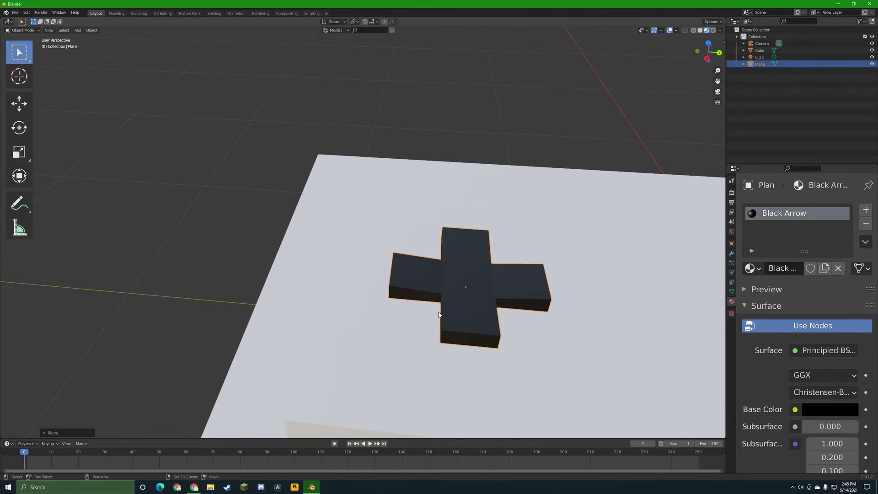
# Lower the plus along Z into the slab's top so only a thin part protrudes.
pyautogui.moveTo(484, 312); pyautogui.dragTo(488, 342, button='middle')
pyautogui.press('g')
pyautogui.press('z')
pyautogui.click(491, 312)
pyautogui.scroll(-4, 587, 192)
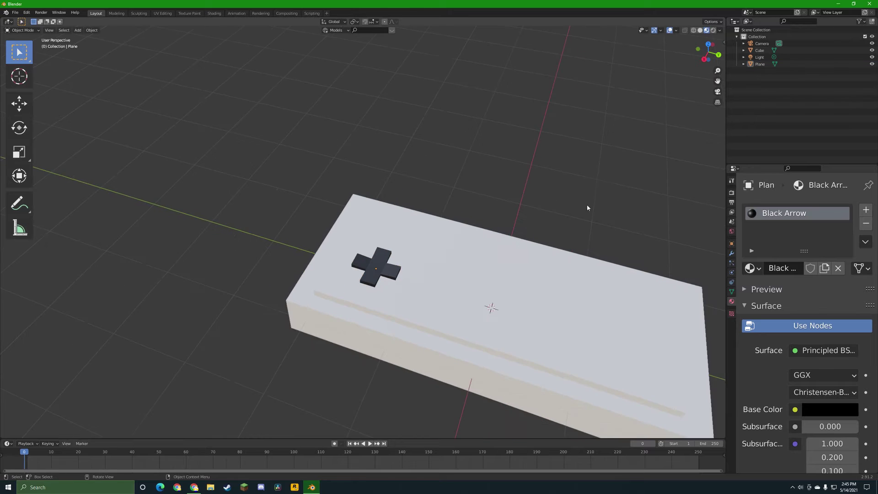
# Enter Edit Mode on the slab and inset its raised top face by a narrow margin.
pyautogui.moveTo(586, 204); pyautogui.dragTo(536, 265, button='middle')
pyautogui.keyDown('shift'); pyautogui.moveTo(564, 294); pyautogui.dragTo(466, 263, button='middle'); pyautogui.keyUp('shift')
pyautogui.press('Tab')
pyautogui.press('Tab')
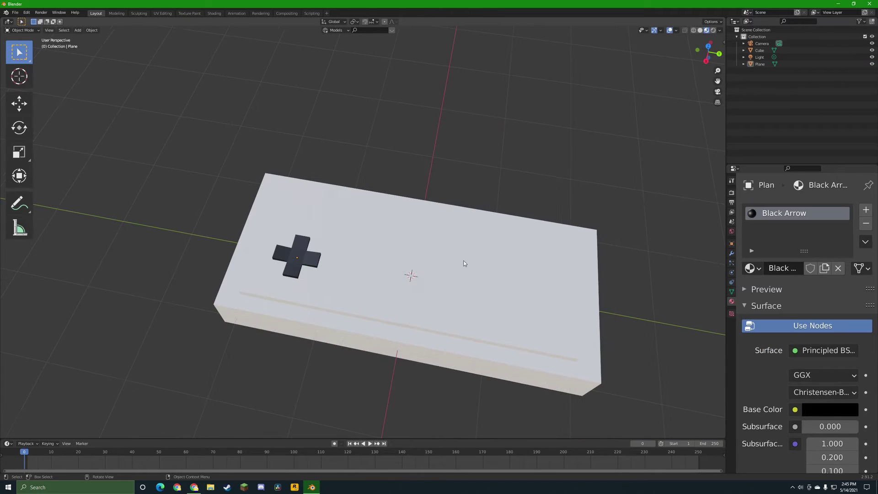
pyautogui.click(465, 261)
pyautogui.press('Tab')
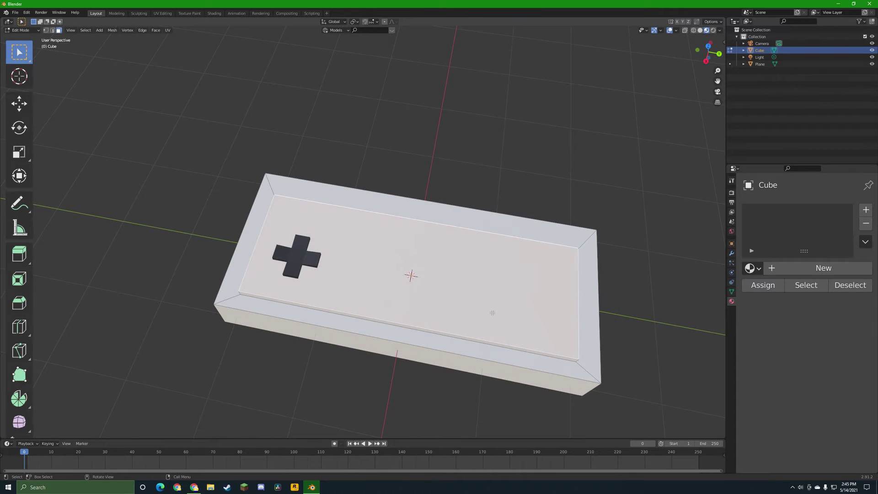
pyautogui.press('i')
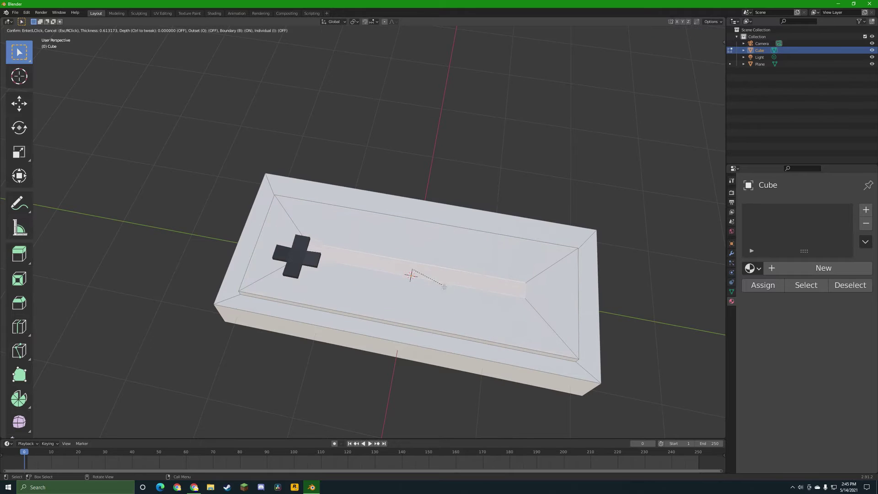
pyautogui.click(475, 301)
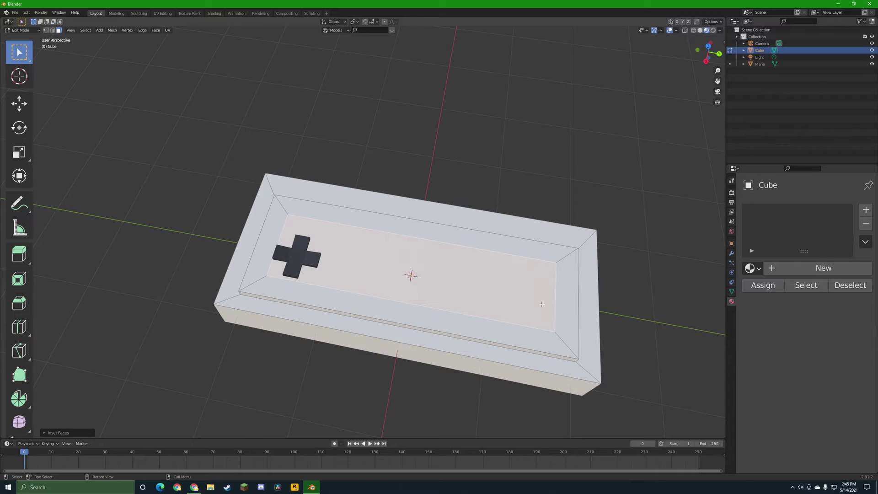
# Scale the inset face on the slab's top to under half along Y and about 0.6 along X.
pyautogui.press('s')
pyautogui.press('y')
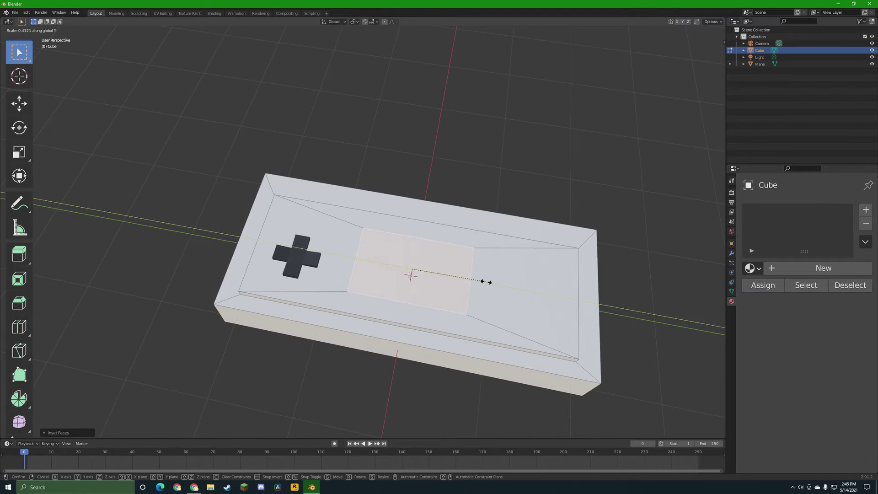
pyautogui.click(506, 292)
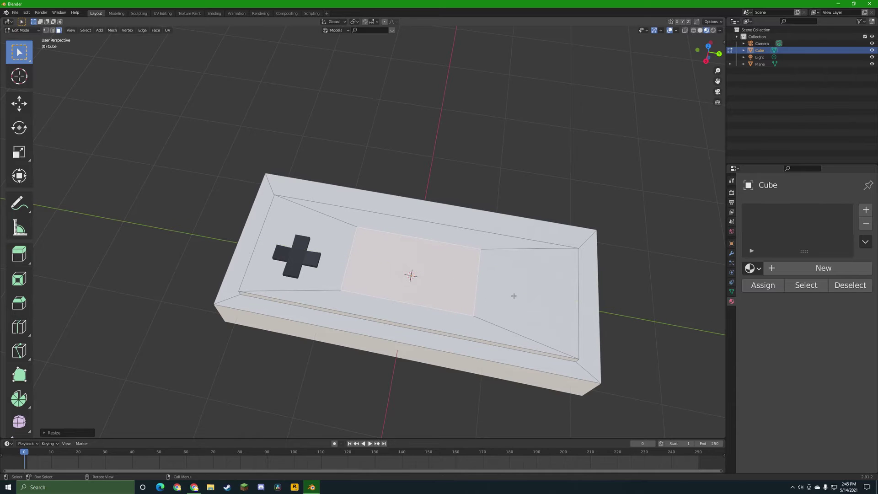
pyautogui.press('s')
pyautogui.press('y')
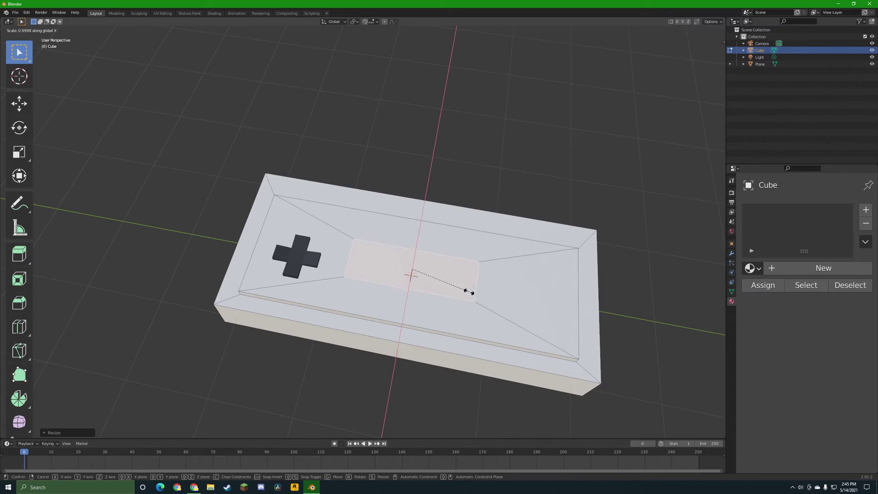
pyautogui.click(472, 295)
# Move the narrowed inset face slightly along X toward the slab's front long edge.
pyautogui.press('g')
pyautogui.press('x')
pyautogui.click(459, 308)
# Extrude the inset face about 0.05 m down into the slab to form a rectangular recess.
pyautogui.moveTo(459, 309); pyautogui.dragTo(447, 286, button='middle')
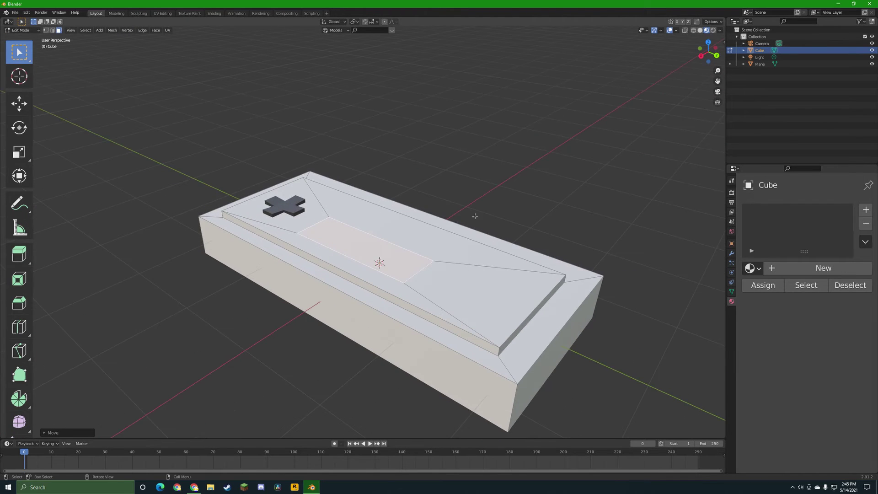
pyautogui.scroll(2, 475, 220)
pyautogui.moveTo(475, 220); pyautogui.dragTo(488, 237, button='middle')
pyautogui.scroll(-4, 488, 237)
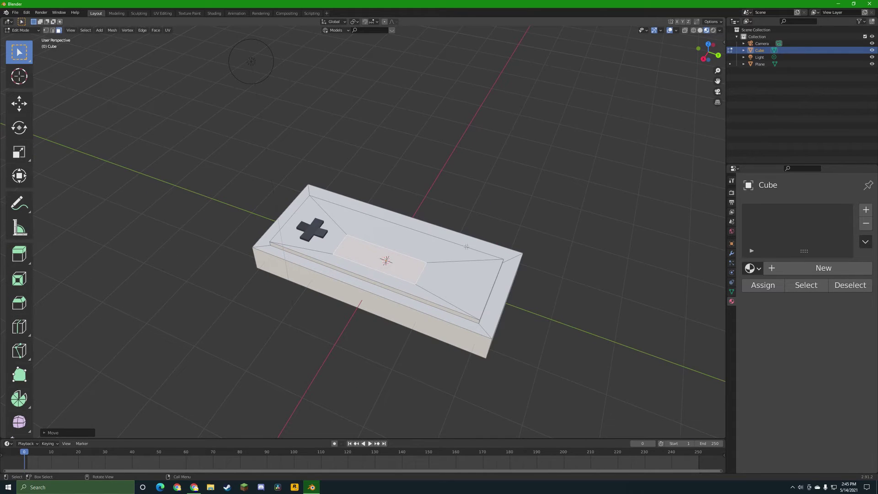
pyautogui.moveTo(447, 251); pyautogui.dragTo(423, 239, button='middle')
pyautogui.scroll(4, 437, 260)
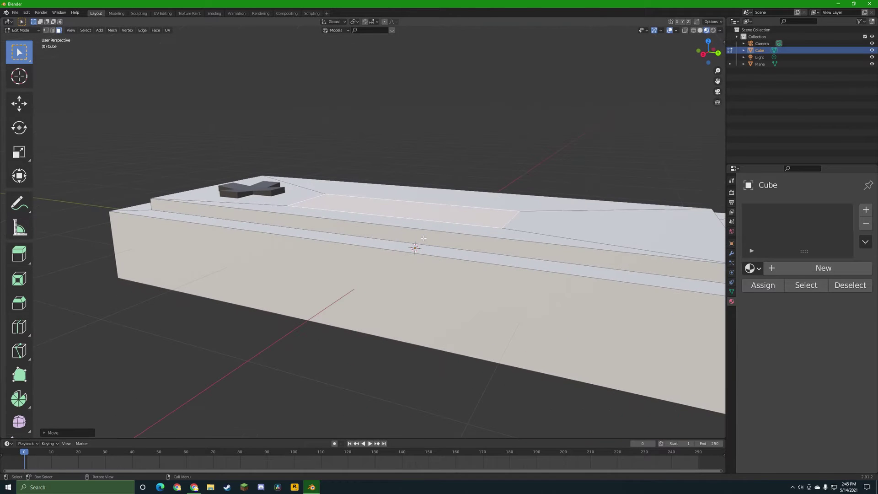
pyautogui.moveTo(379, 262); pyautogui.dragTo(380, 265, button='middle')
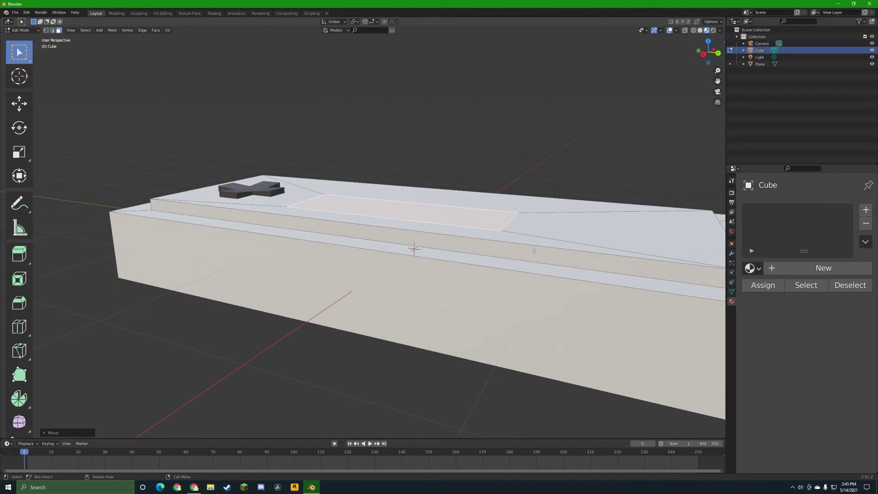
pyautogui.moveTo(534, 250); pyautogui.dragTo(527, 264, button='middle')
pyautogui.press('e')
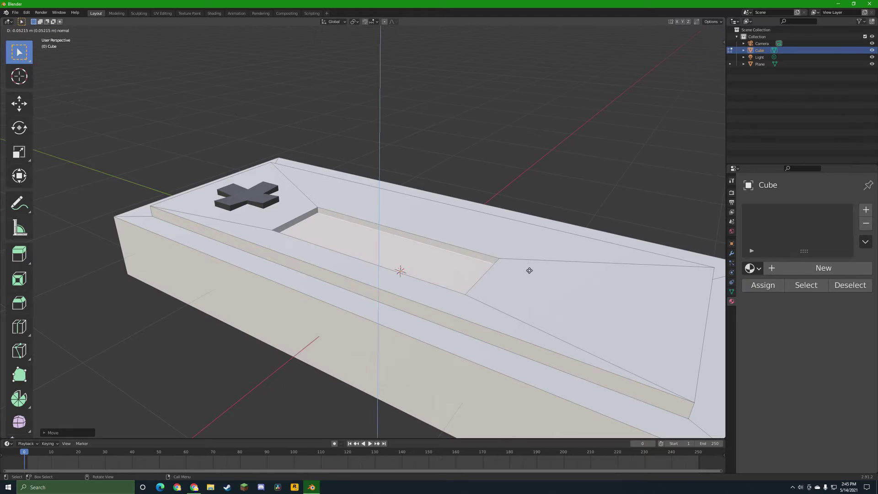
pyautogui.click(528, 270)
pyautogui.moveTo(528, 271); pyautogui.dragTo(464, 279, button='middle')
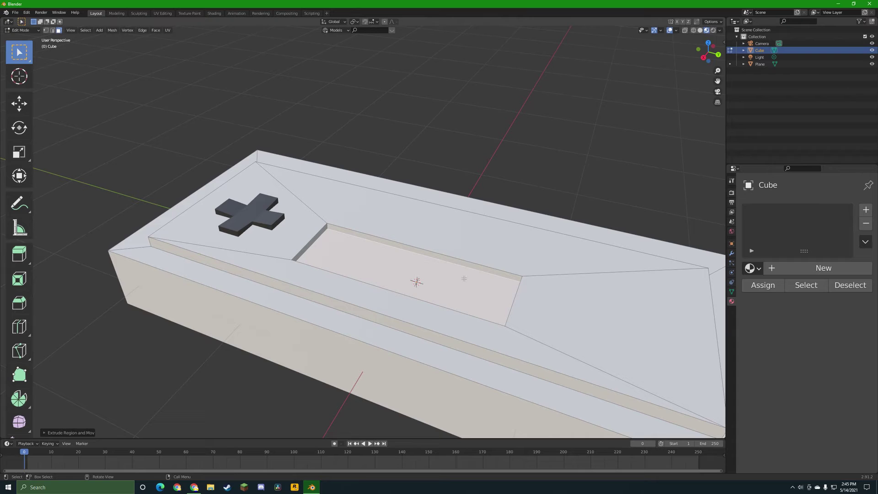
# Bevel the edges of the recess floor with 4 segments and a width of about 0.034 m, and return to Object Mode.
pyautogui.click(575, 174)
pyautogui.scroll(3, 549, 202)
pyautogui.moveTo(548, 203); pyautogui.dragTo(400, 234, button='middle')
pyautogui.scroll(2, 380, 233)
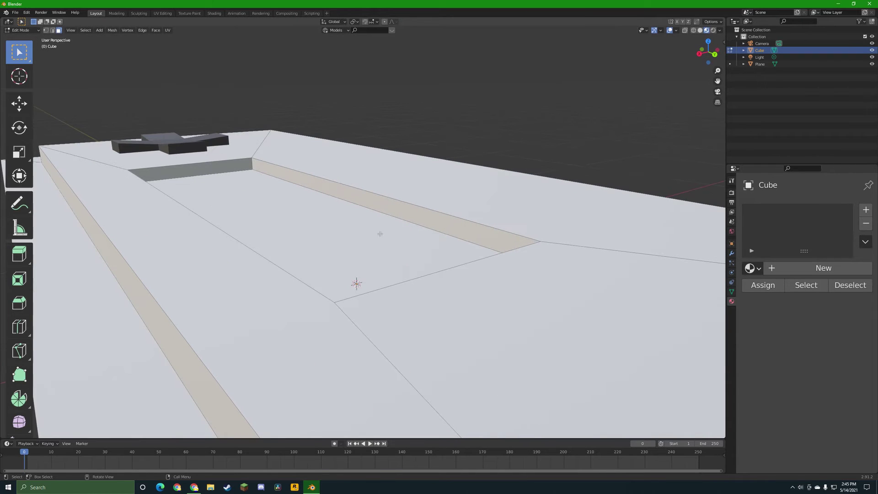
pyautogui.click(375, 234)
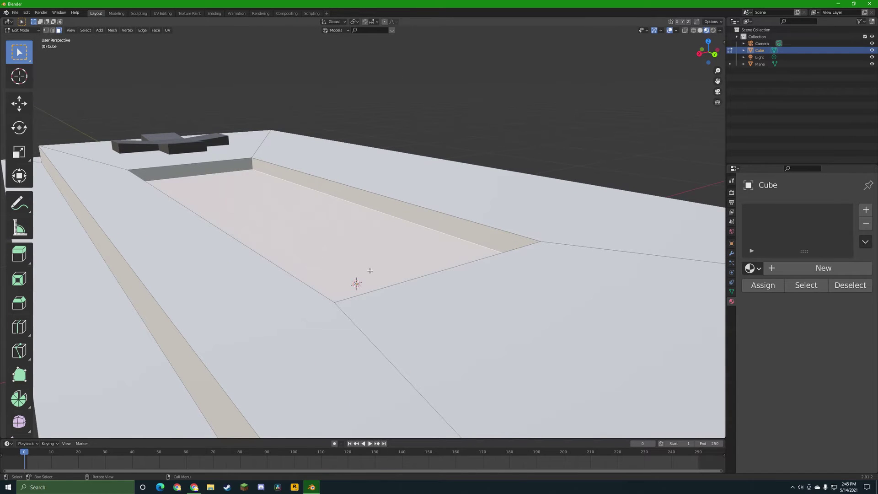
pyautogui.press('2')
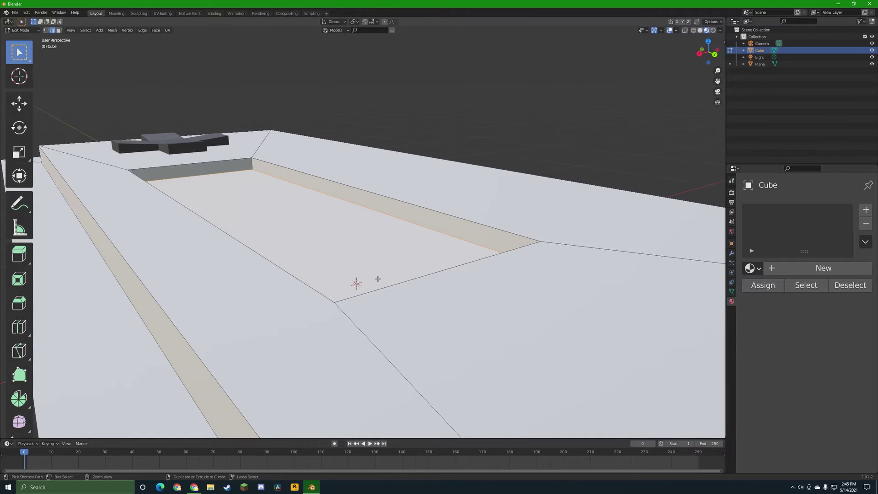
pyautogui.hotkey('ctrl', 'b')
pyautogui.scroll(3, 382, 284)
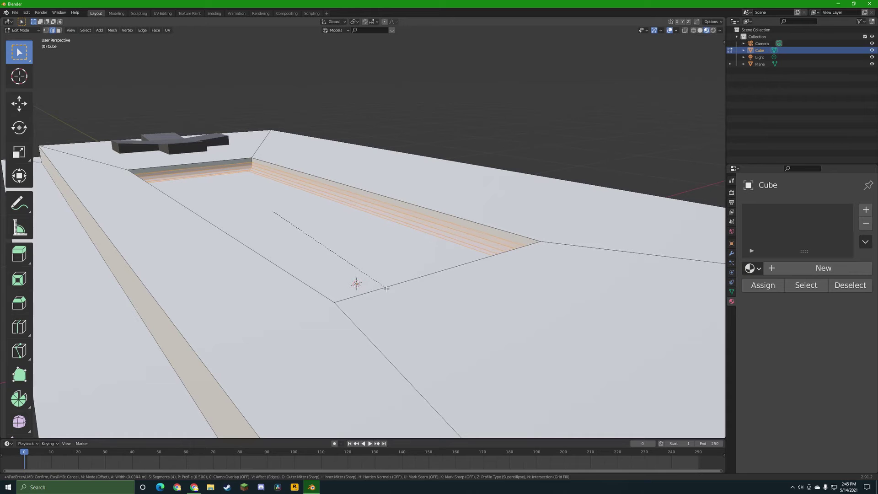
pyautogui.click(387, 289)
pyautogui.moveTo(386, 289); pyautogui.dragTo(349, 255, button='middle')
pyautogui.press('Tab')
# Examine the beveled recess and the slab's top from several angles.
pyautogui.scroll(-2, 417, 233)
pyautogui.scroll(-1, 349, 255)
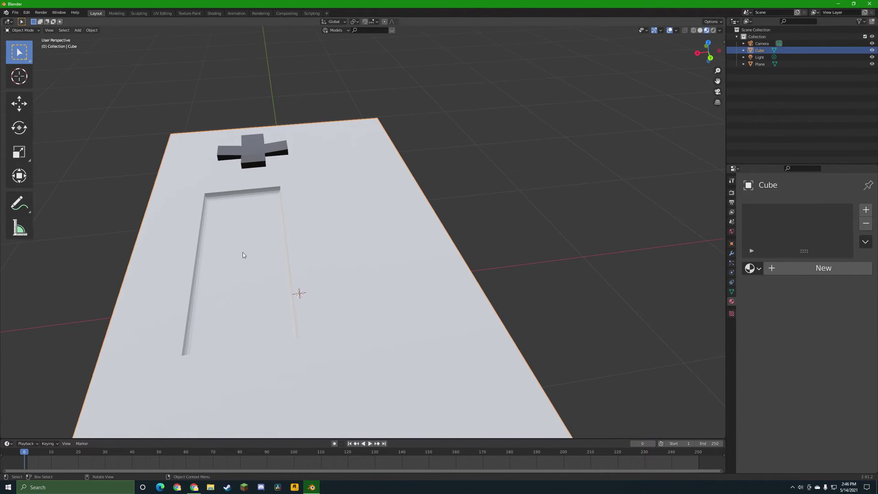
pyautogui.moveTo(242, 255); pyautogui.dragTo(303, 244, button='middle')
pyautogui.scroll(-4, 316, 251)
pyautogui.press('z')
pyautogui.click(326, 283)
pyautogui.scroll(3, 451, 306)
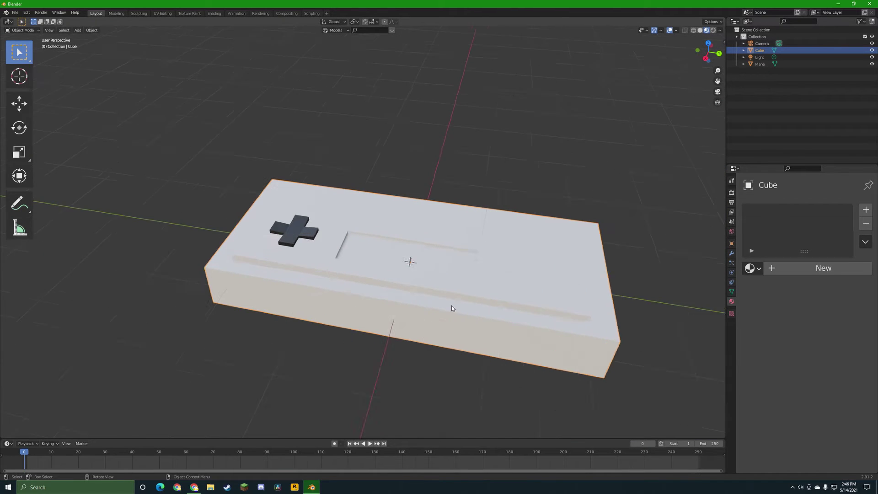
pyautogui.keyDown('shift'); pyautogui.moveTo(475, 300); pyautogui.dragTo(427, 234, button='middle'); pyautogui.keyUp('shift')
# Add a UV sphere and move it along Y, clear of the slab's end that holds the plus.
pyautogui.hotkey('shift', 'a')
pyautogui.moveTo(430, 241)
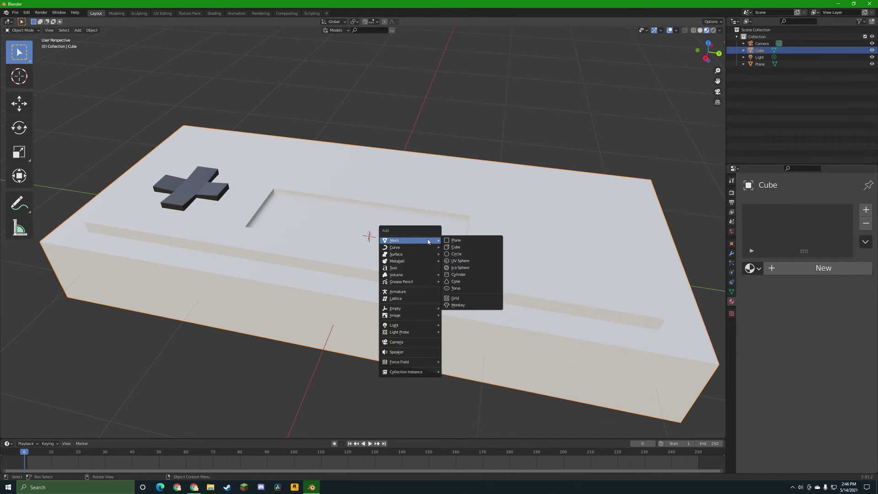
pyautogui.click(461, 261)
pyautogui.scroll(-6, 468, 261)
pyautogui.press('g')
pyautogui.press('x')
pyautogui.press('y')
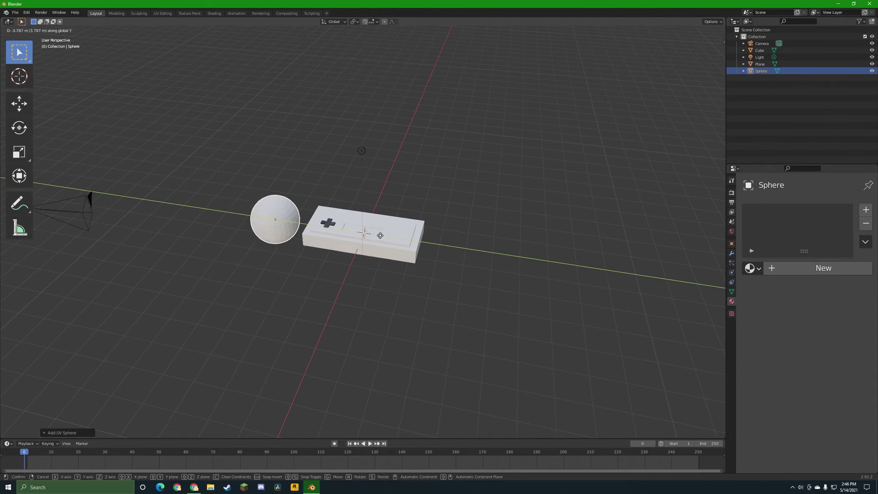
pyautogui.click(351, 224)
# Try stretching the sphere along Z in Edit Mode, and delete the sphere.
pyautogui.press('Tab')
pyautogui.moveTo(352, 224); pyautogui.dragTo(358, 193, button='middle')
pyautogui.press('s')
pyautogui.press('z')
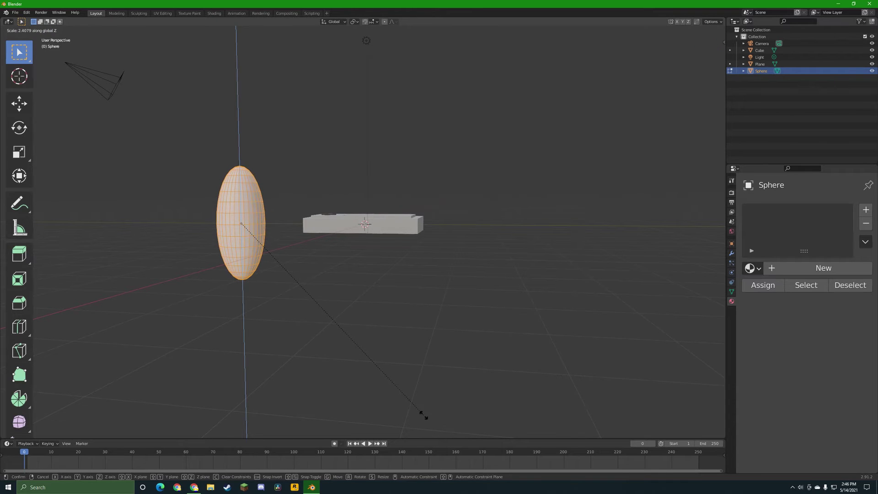
pyautogui.press('Escape')
pyautogui.press('Tab')
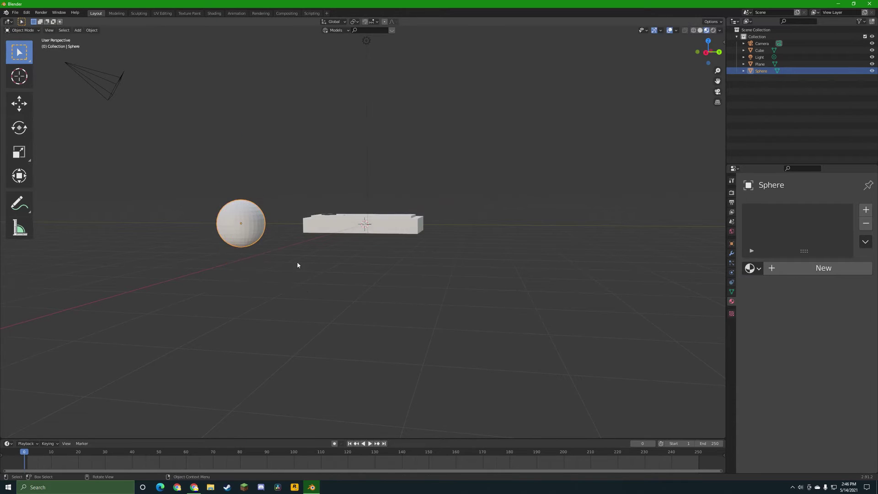
pyautogui.press('x')
pyautogui.click(289, 258)
# Add a cylinder and move it along Y, clear of the slab's end that holds the plus.
pyautogui.hotkey('shift', 'a')
pyautogui.moveTo(289, 266)
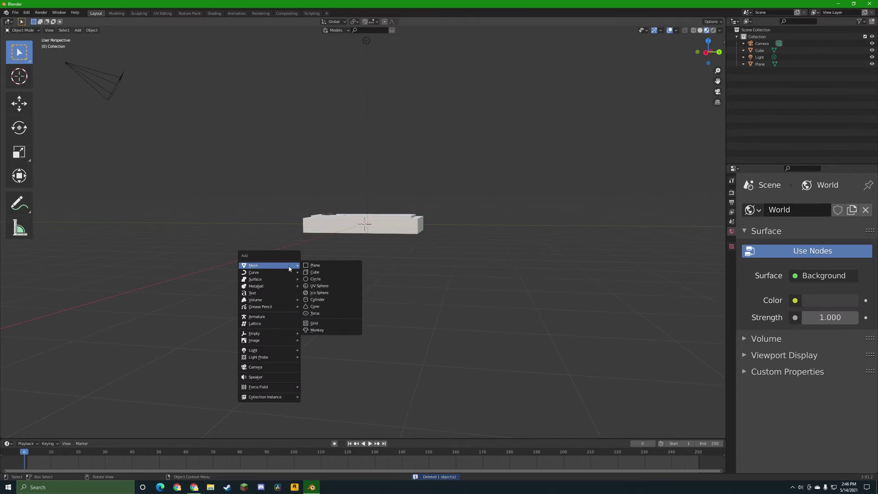
pyautogui.click(327, 300)
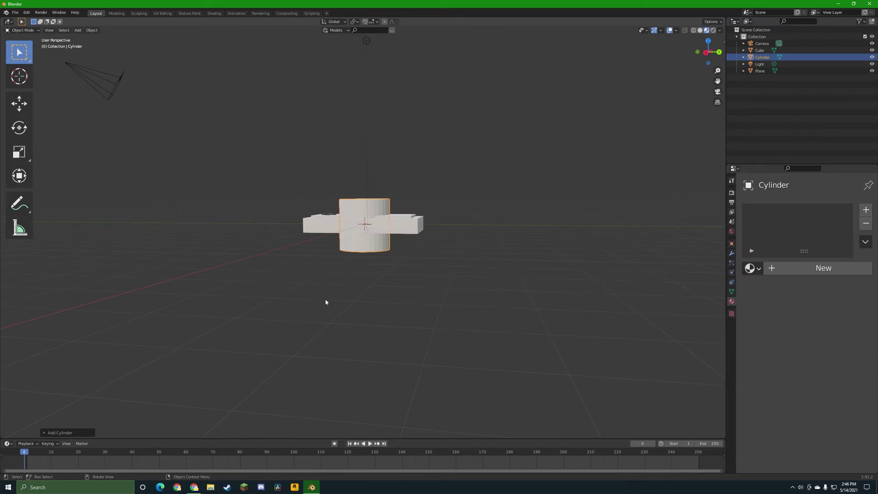
pyautogui.press('g')
pyautogui.press('y')
pyautogui.click(240, 286)
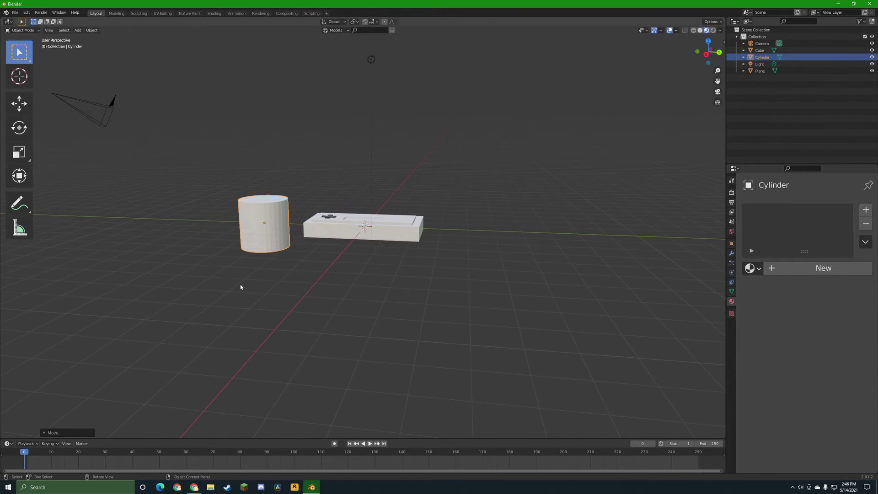
# Rotate the cylinder 90° about the X axis so it lies on its side.
pyautogui.moveTo(240, 287); pyautogui.dragTo(263, 306, button='middle')
pyautogui.press('r')
pyautogui.press('x')
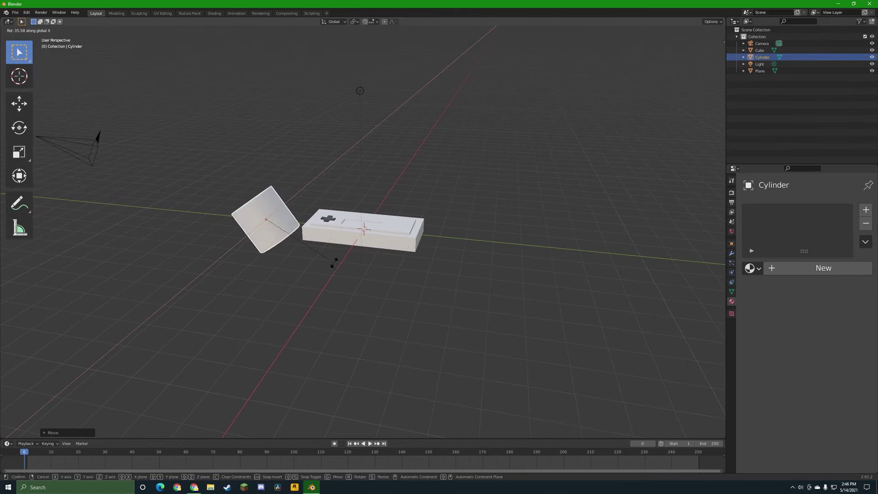
pyautogui.write('90')
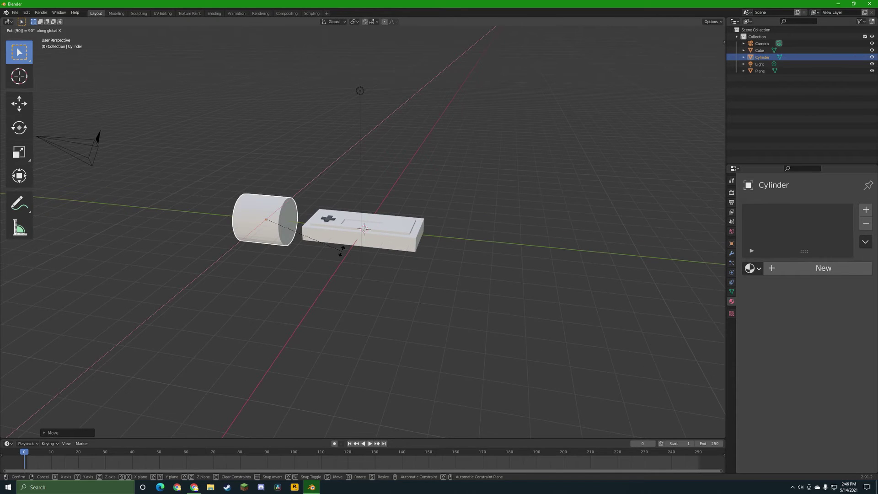
pyautogui.press('Return')
pyautogui.scroll(3, 369, 249)
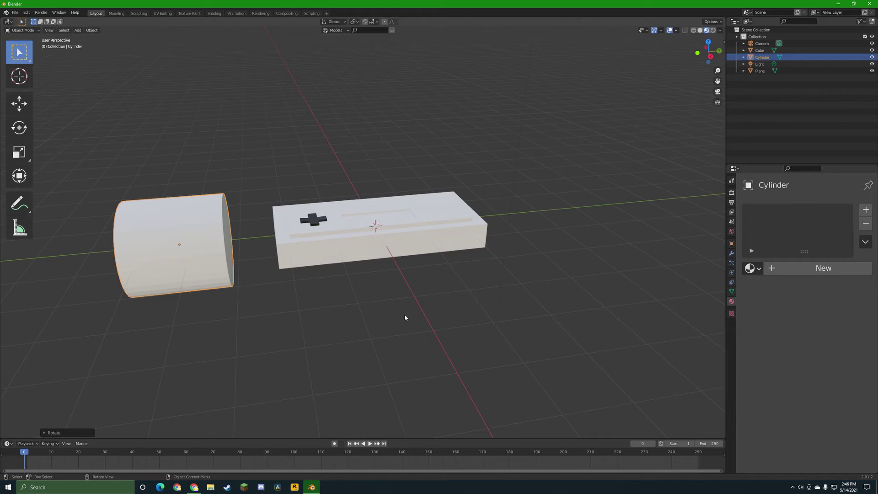
# Compare the model in Solid and Material Preview shading, ending in Material Preview.
pyautogui.press('z')
pyautogui.rightClick(397, 320)
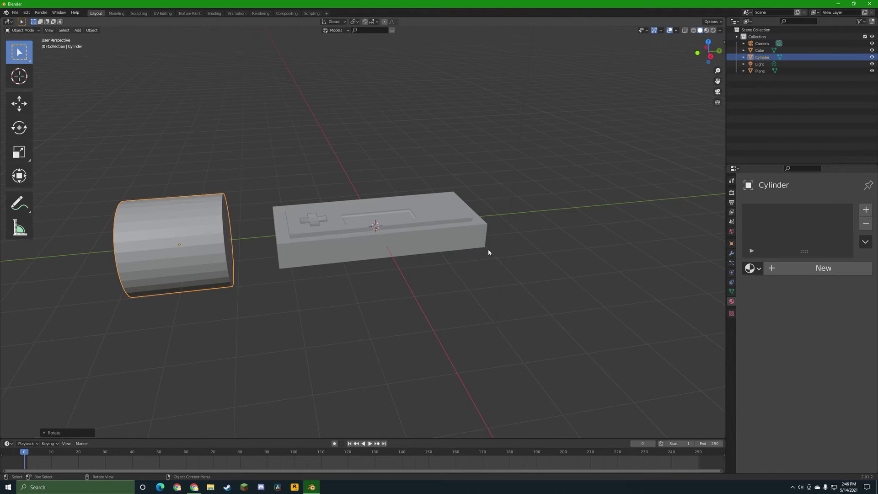
pyautogui.press('z')
pyautogui.click(473, 287)
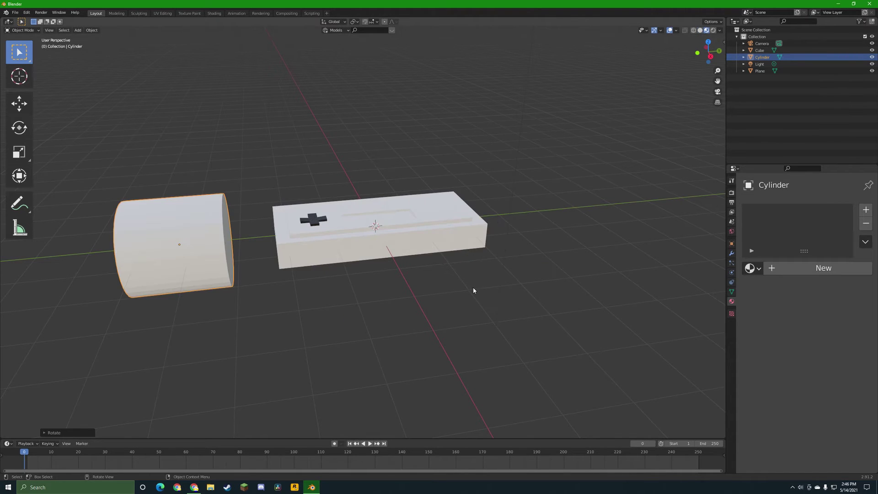
pyautogui.scroll(2, 405, 270)
pyautogui.moveTo(406, 270); pyautogui.dragTo(401, 254, button='middle')
pyautogui.press('z')
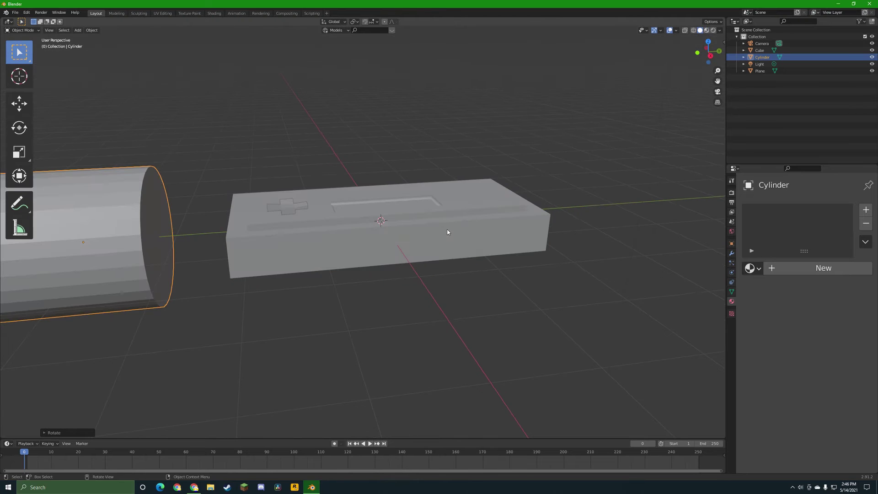
pyautogui.moveTo(447, 232)
pyautogui.mouseDown(button='middle')
pyautogui.moveTo(424, 306)
pyautogui.moveTo(476, 245)
pyautogui.moveTo(495, 249)
pyautogui.moveTo(439, 268)
pyautogui.mouseUp(button='middle')
pyautogui.press('z')
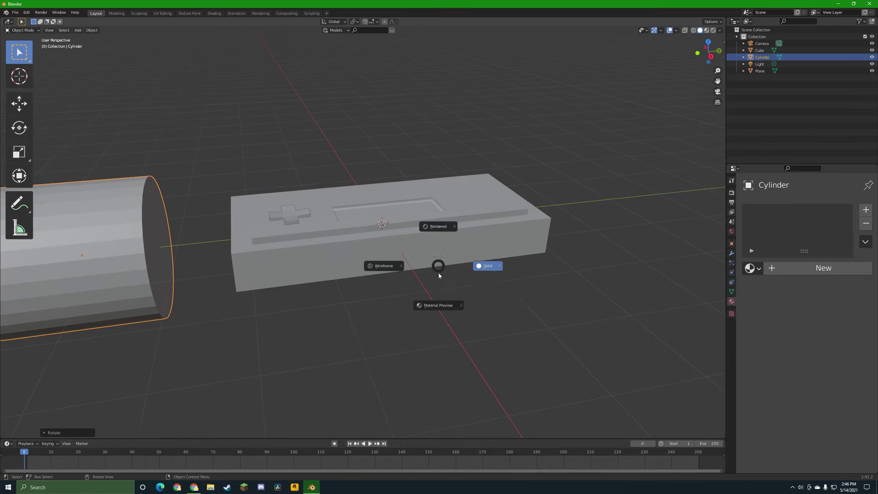
pyautogui.click(438, 273)
# Scale the cylinder down uniformly to a small size and narrow it further along Y and X.
pyautogui.moveTo(402, 311)
pyautogui.mouseDown(button='middle')
pyautogui.moveTo(435, 279)
pyautogui.moveTo(520, 272)
pyautogui.mouseUp(button='middle')
pyautogui.press('s')
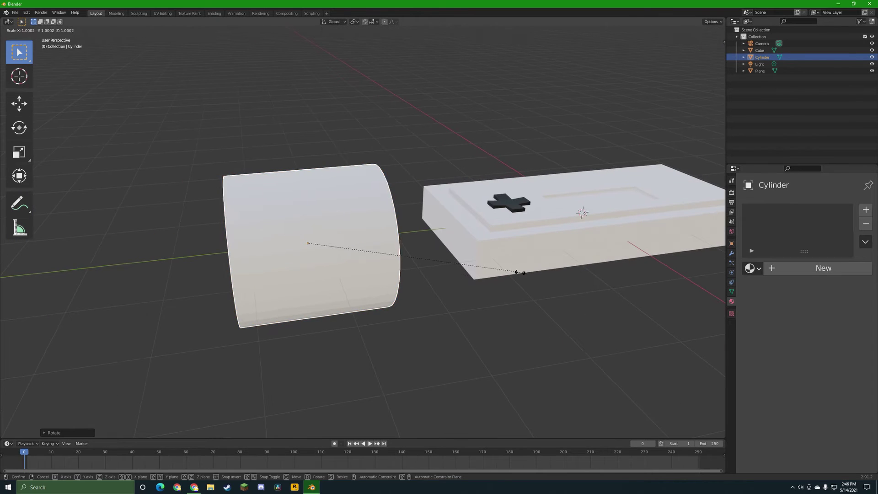
pyautogui.click(359, 221)
pyautogui.moveTo(358, 222); pyautogui.dragTo(369, 278, button='middle')
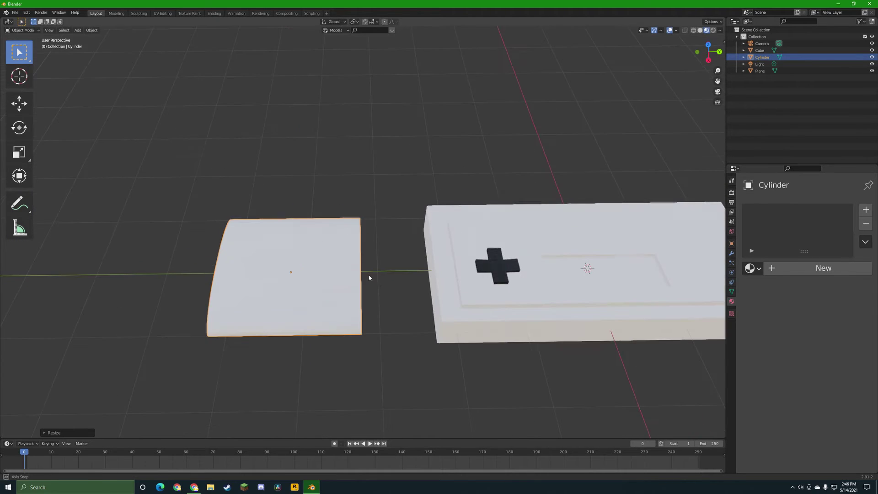
pyautogui.press('s')
pyautogui.press('y')
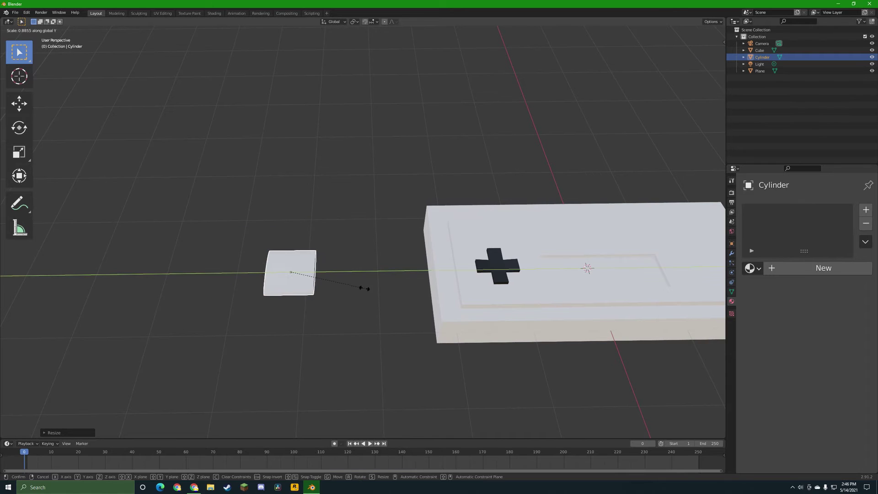
pyautogui.press('x')
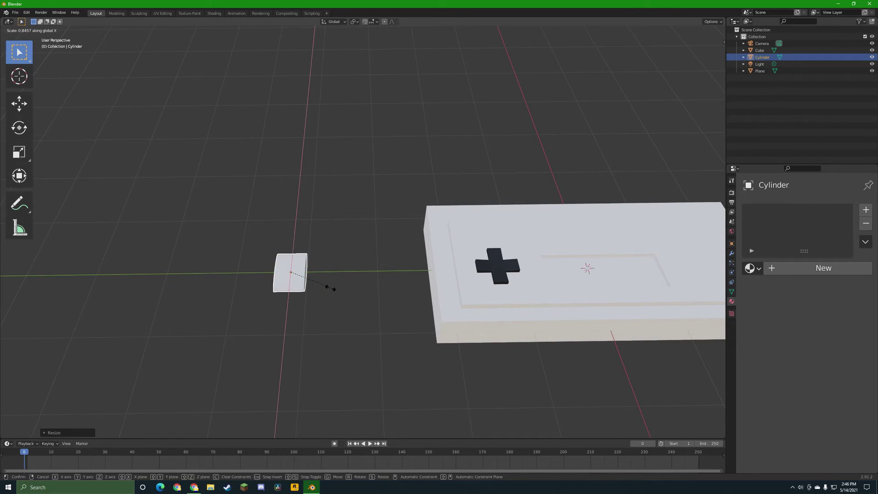
# Flatten the small cylinder along Z into a thin, pill-like profile.
pyautogui.moveTo(308, 282)
pyautogui.mouseDown(button='middle')
pyautogui.moveTo(286, 259)
pyautogui.moveTo(305, 286)
pyautogui.mouseUp(button='middle')
pyautogui.press('s')
pyautogui.press('z')
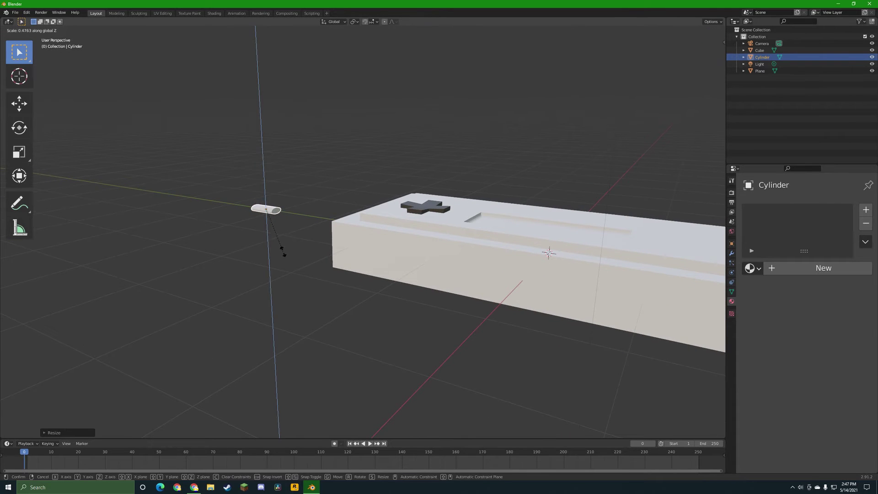
pyautogui.click(279, 247)
pyautogui.moveTo(279, 247); pyautogui.dragTo(293, 284, button='middle')
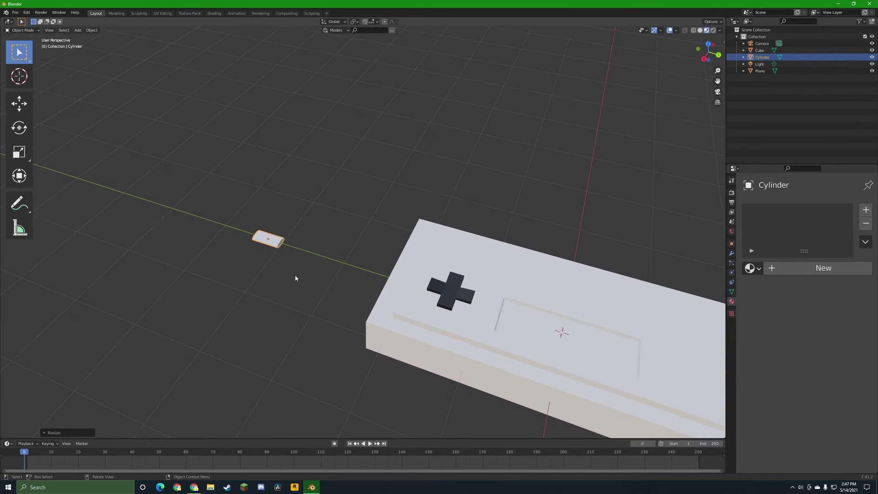
# Assign the existing Black Arrow material to the small cylinder and move it along Y to the controller's center panel.
pyautogui.click(749, 268)
pyautogui.click(640, 284)
pyautogui.moveTo(647, 288); pyautogui.dragTo(564, 298, button='middle')
pyautogui.press('g')
pyautogui.press('y')
pyautogui.click(23, 323)
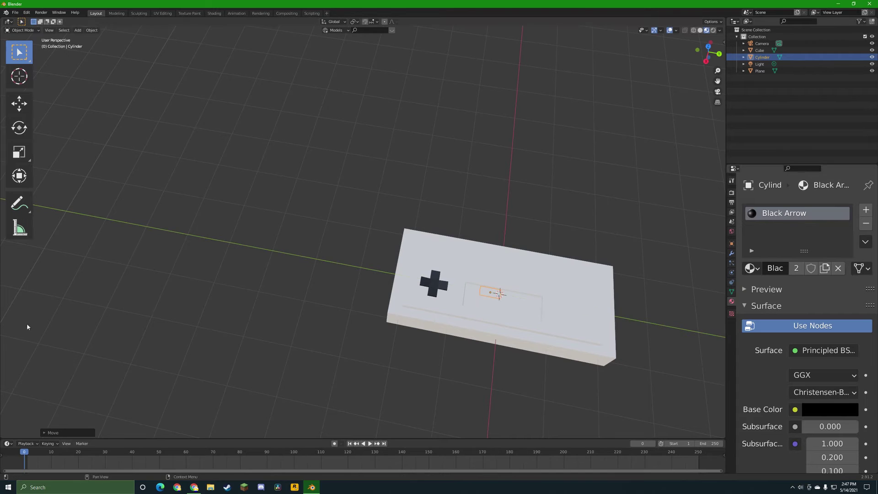
# Raise the black cylinder along Z until it protrudes above the floor of the recessed center panel.
pyautogui.moveTo(428, 262); pyautogui.dragTo(393, 204, button='middle')
pyautogui.scroll(6, 393, 204)
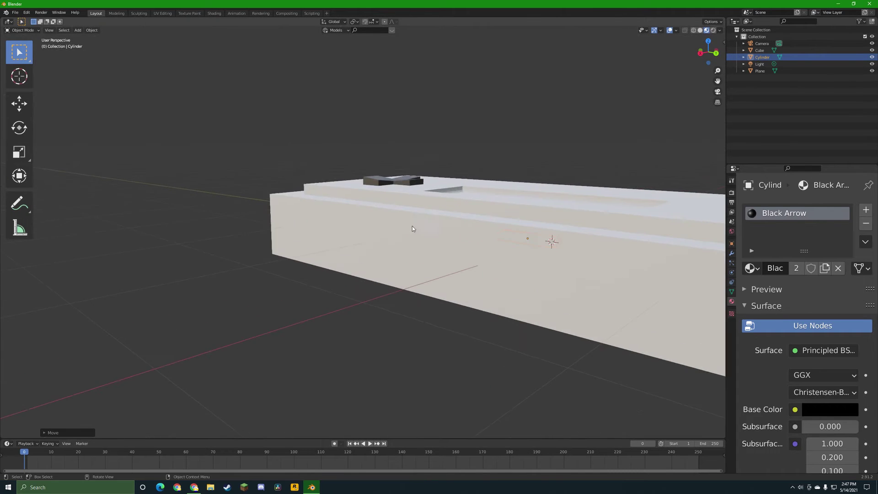
pyautogui.press('g')
pyautogui.press('x')
pyautogui.press('z')
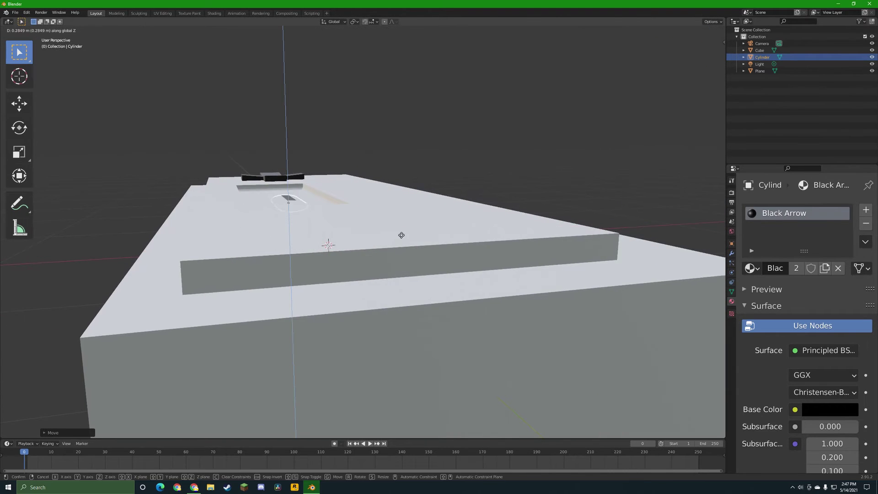
pyautogui.click(400, 232)
pyautogui.moveTo(400, 231); pyautogui.dragTo(423, 292, button='middle')
pyautogui.scroll(-3, 357, 219)
# Position the black button at the directional-pad end of the recess, centered across the recess's width.
pyautogui.press('g')
pyautogui.press('y')
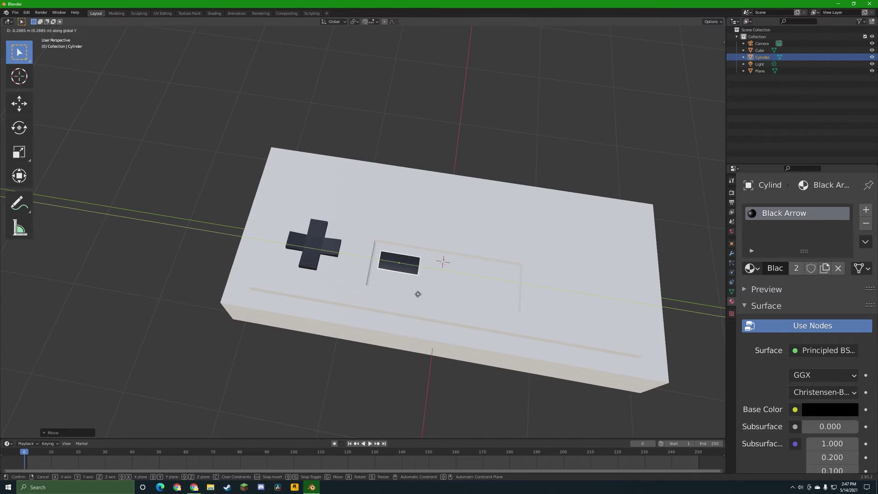
pyautogui.click(423, 298)
pyautogui.press('g')
pyautogui.click(416, 307)
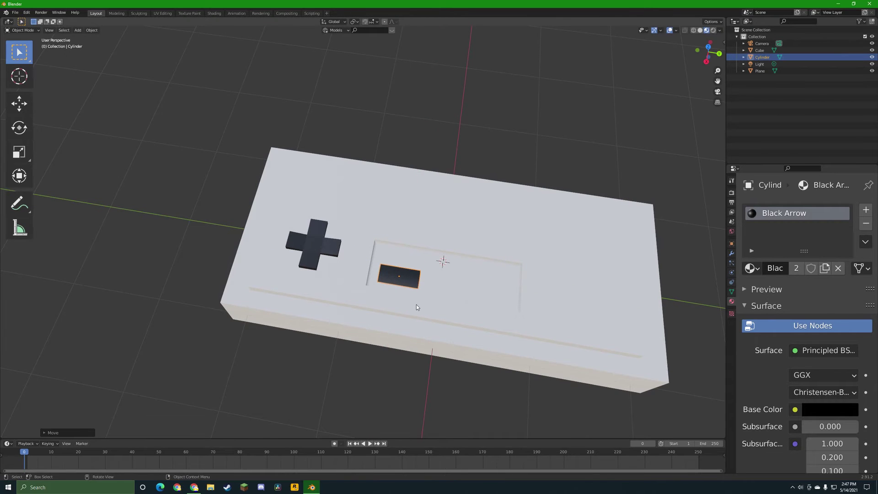
# Duplicate the black button and place the copy about 0.96 m away along Y, at the opposite end of the recess.
pyautogui.hotkey('shift', 'd')
pyautogui.press('x')
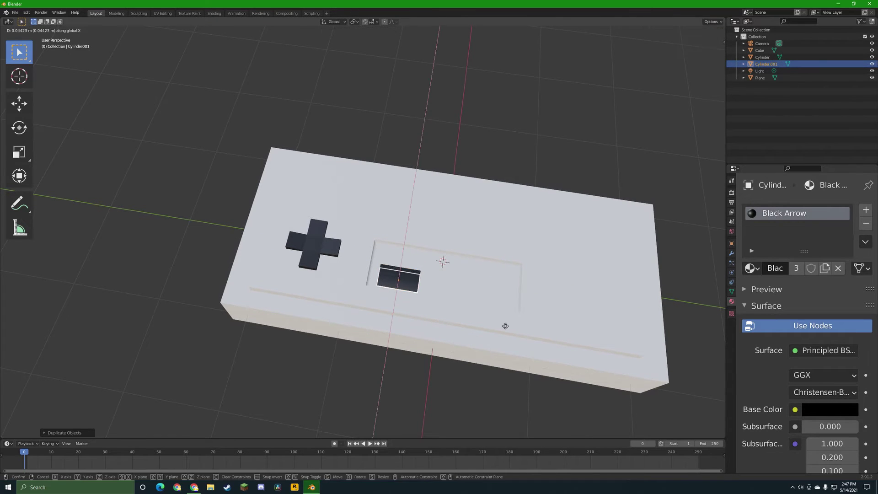
pyautogui.press('y')
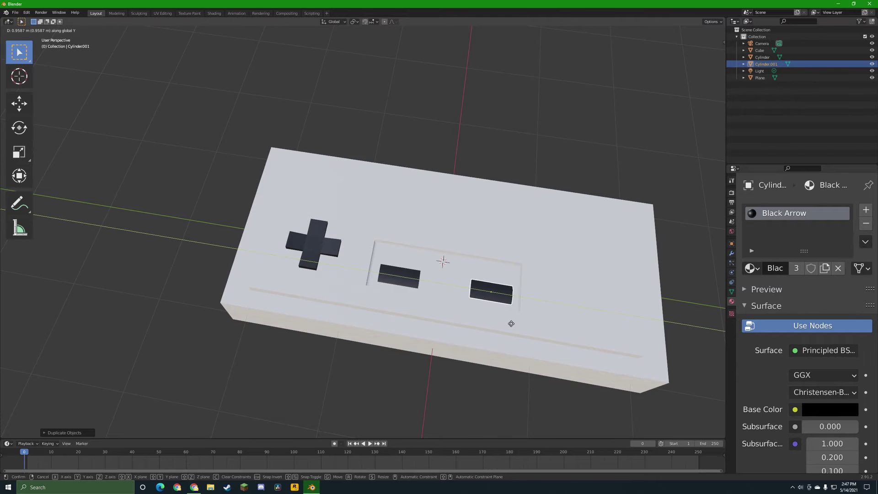
pyautogui.click(511, 323)
# Nudge the duplicated black button slightly along Y to even out its spacing within the recess.
pyautogui.moveTo(511, 323); pyautogui.dragTo(618, 219, button='middle')
pyautogui.moveTo(505, 311); pyautogui.dragTo(466, 305, button='middle')
pyautogui.click(486, 346)
pyautogui.press('g')
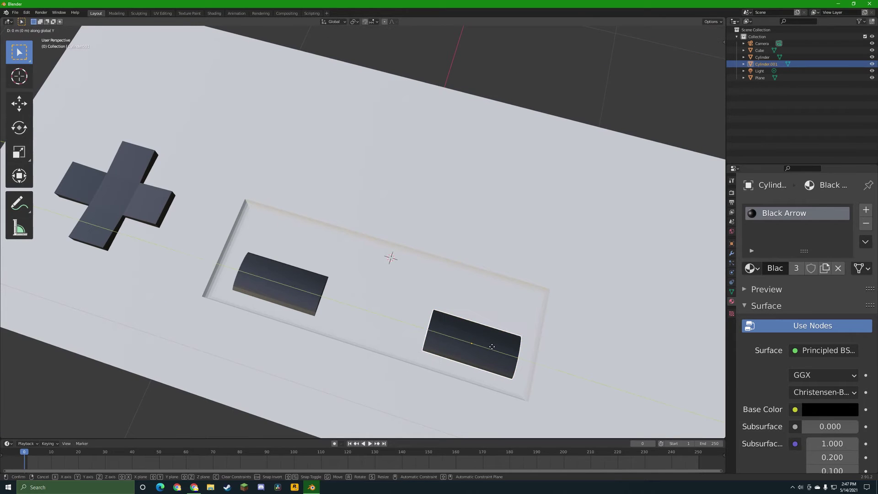
pyautogui.click(486, 346)
# Examine the controller body's mesh in Edit Mode, focusing on the top faces around the recess and the empty end.
pyautogui.click(540, 102)
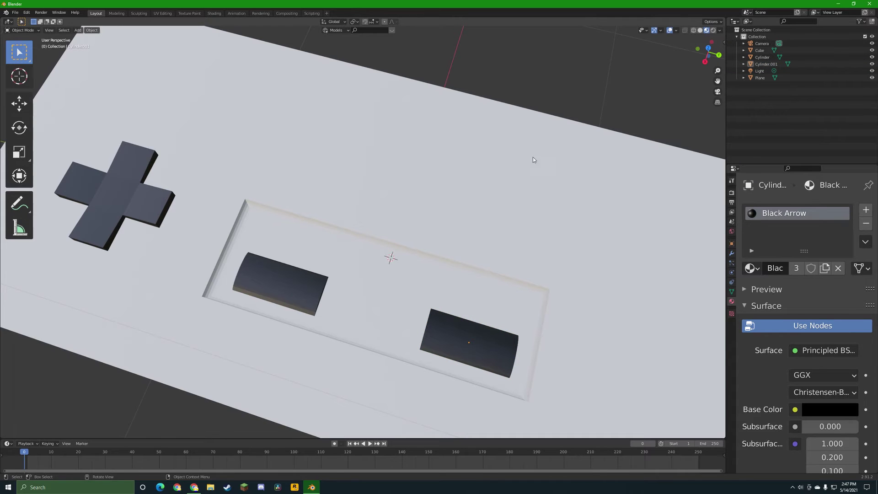
pyautogui.click(477, 226)
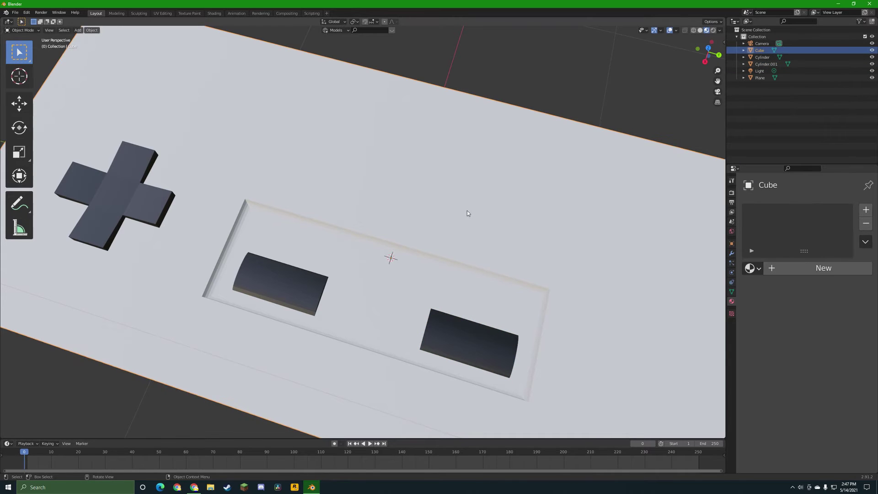
pyautogui.scroll(-5, 467, 212)
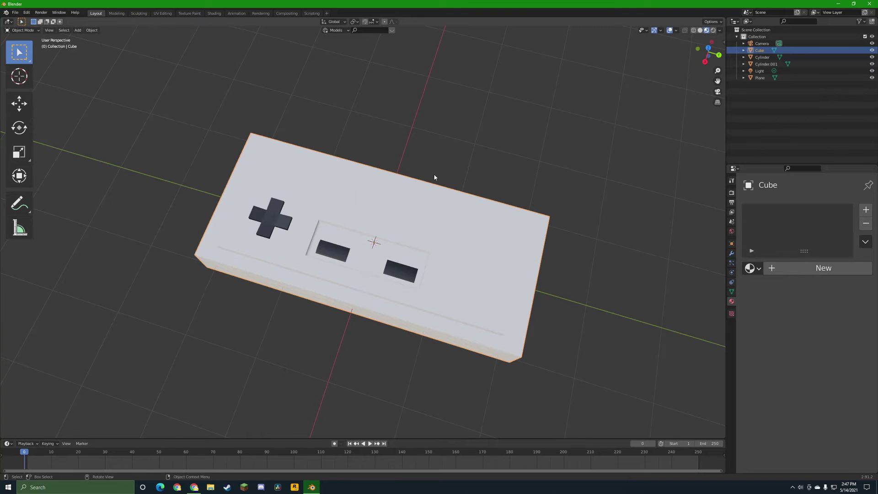
pyautogui.press('Tab')
pyautogui.hotkey('alt', 'a')
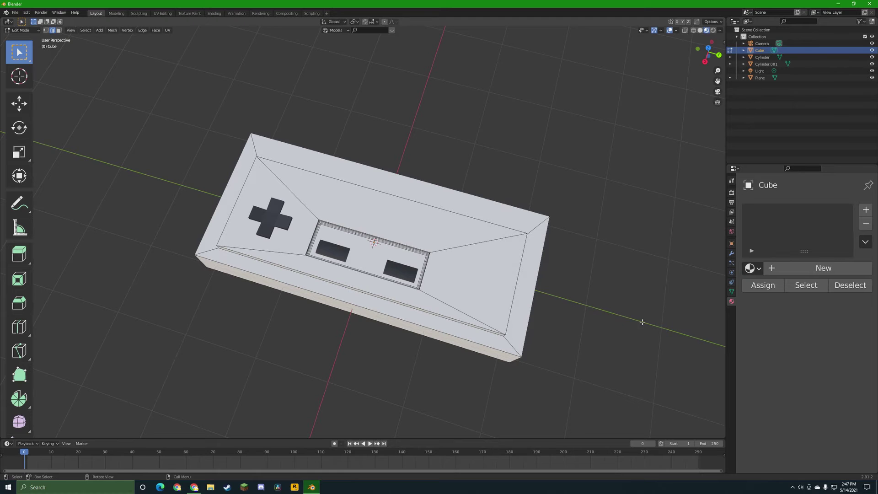
pyautogui.moveTo(563, 293); pyautogui.dragTo(529, 220, button='middle')
pyautogui.scroll(3, 530, 226)
pyautogui.scroll(-4, 530, 227)
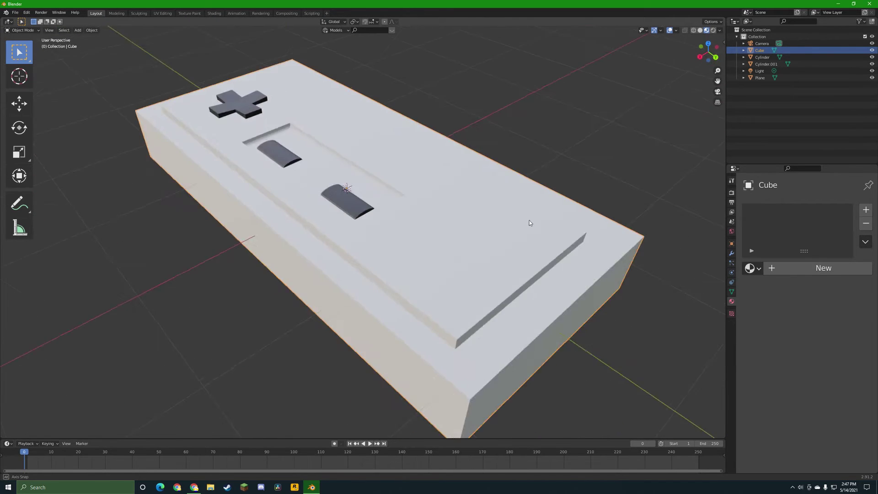
pyautogui.scroll(4, 529, 220)
pyautogui.moveTo(551, 256); pyautogui.dragTo(414, 258, button='middle')
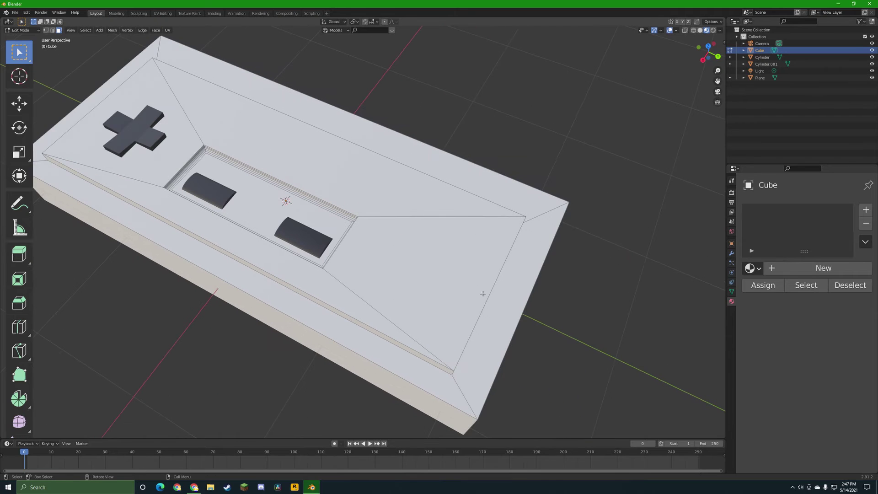
pyautogui.rightClick(461, 255)
pyautogui.press('Tab')
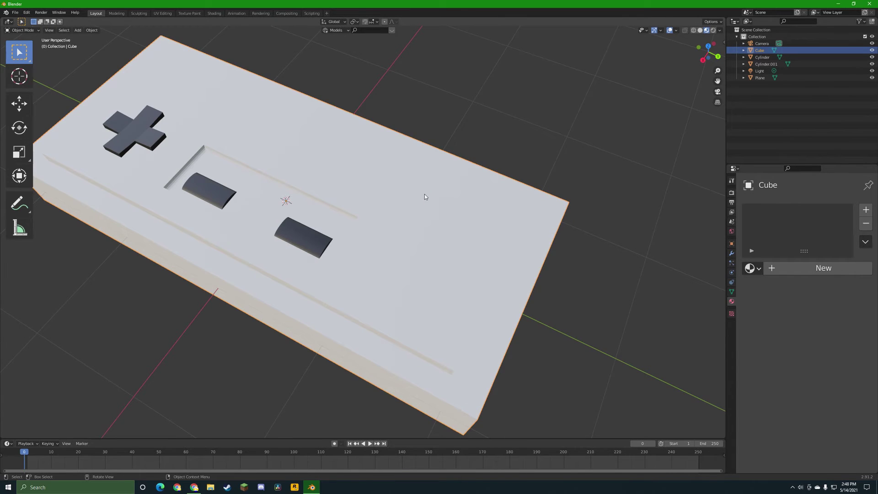
# Add a new cylinder mesh and move it along Y until it stands clear of the controller.
pyautogui.scroll(-5, 424, 197)
pyautogui.hotkey('shift', 'a')
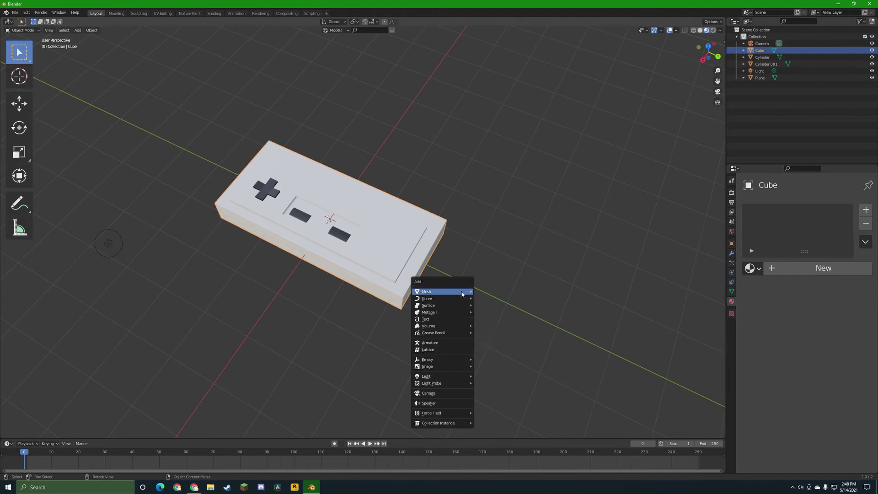
pyautogui.moveTo(460, 290)
pyautogui.click(484, 324)
pyautogui.moveTo(483, 327); pyautogui.dragTo(457, 271, button='middle')
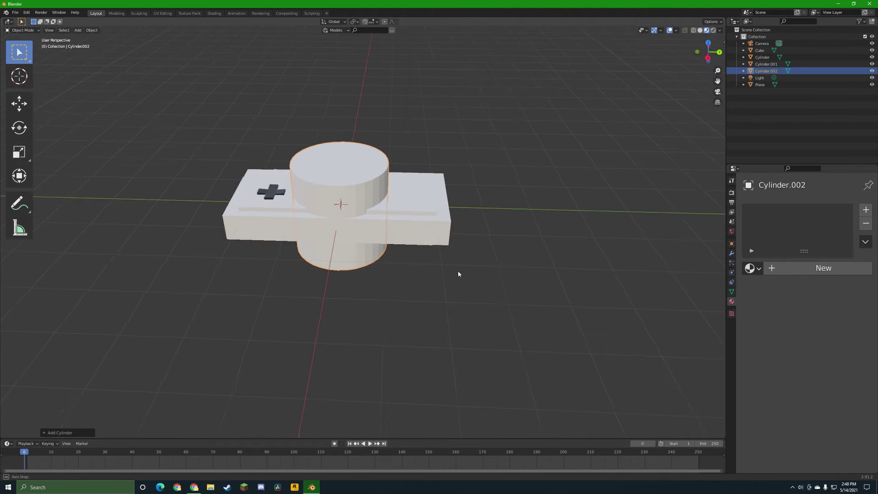
pyautogui.press('g')
pyautogui.press('x')
pyautogui.press('y')
pyautogui.click(228, 228)
pyautogui.keyDown('shift'); pyautogui.moveTo(261, 236); pyautogui.dragTo(480, 335, button='middle'); pyautogui.keyUp('shift')
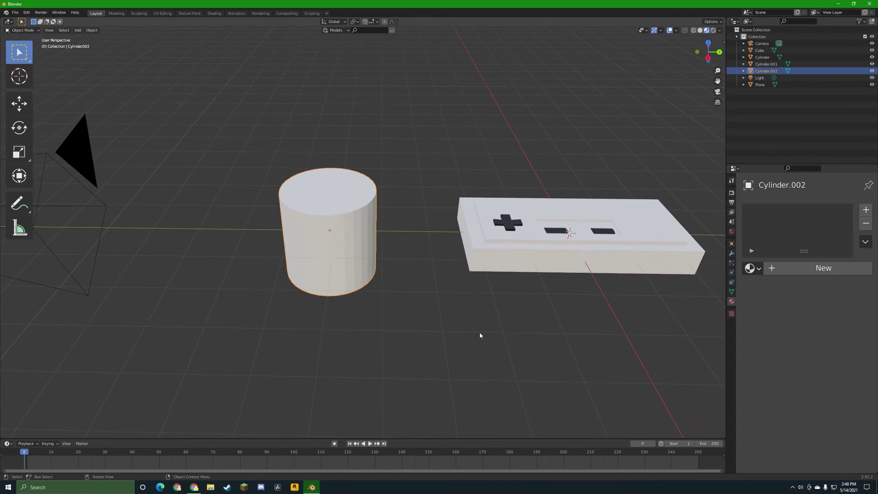
# Flatten the new cylinder along Z to about 0.2 and scale it down uniformly to a small button-sized disc.
pyautogui.press('s')
pyautogui.press('z')
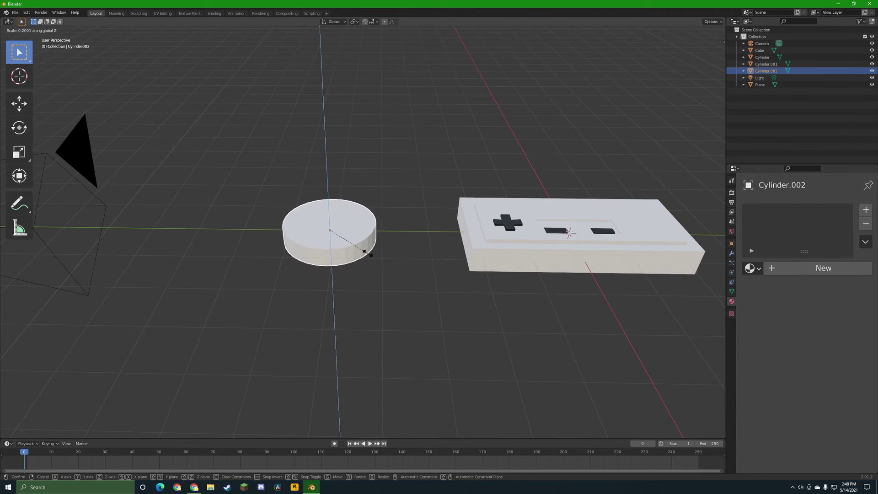
pyautogui.click(363, 247)
pyautogui.press('s')
pyautogui.click(347, 248)
pyautogui.scroll(5, 346, 248)
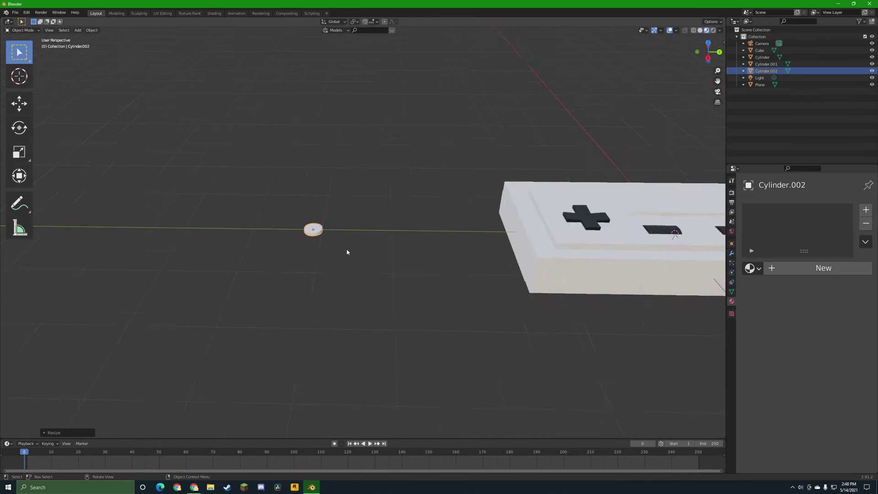
# Inset the disc's top face in Edit Mode to about half its diameter.
pyautogui.press('Tab')
pyautogui.keyDown('shift'); pyautogui.moveTo(392, 282); pyautogui.dragTo(453, 334, button='middle'); pyautogui.keyUp('shift')
pyautogui.scroll(3, 453, 334)
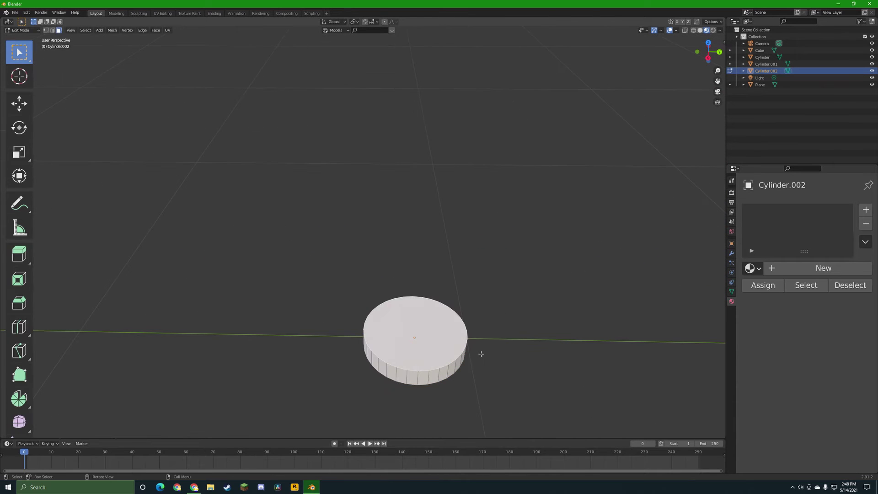
pyautogui.press('i')
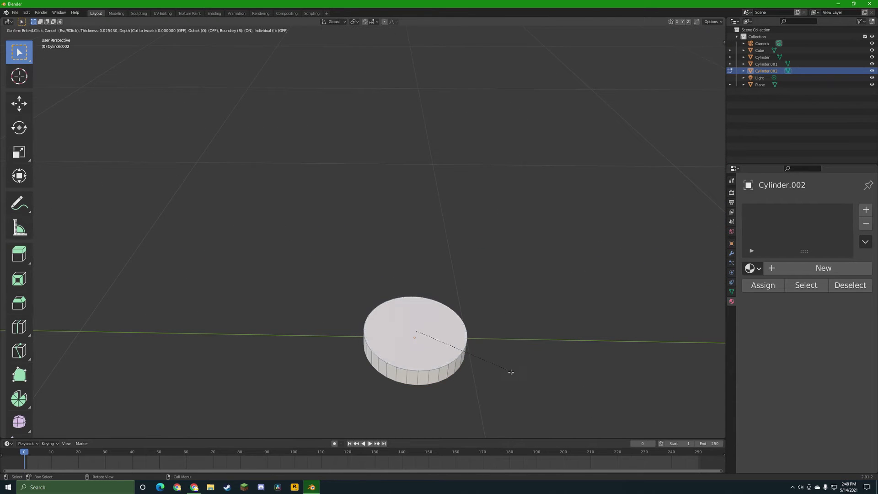
pyautogui.click(498, 368)
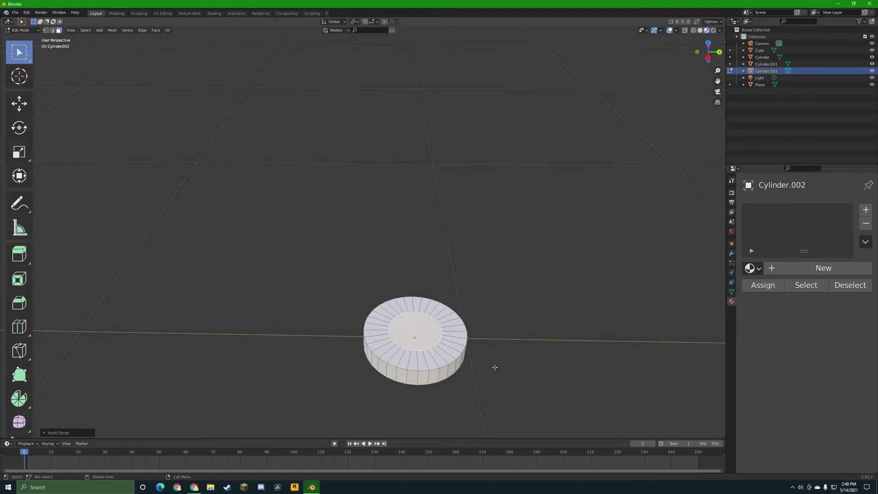
# Lower the inset face slightly along Z to give the button a concave top.
pyautogui.press('g')
pyautogui.press('z')
pyautogui.click(488, 370)
pyautogui.moveTo(488, 363); pyautogui.dragTo(490, 340, button='middle')
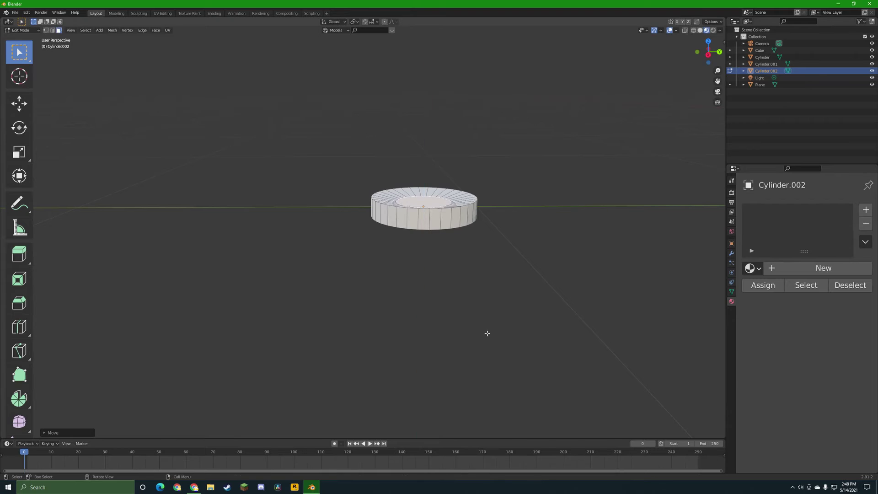
# Return to Object Mode and apply smooth shading to the round button.
pyautogui.press('Tab')
pyautogui.moveTo(487, 333); pyautogui.dragTo(481, 338, button='middle')
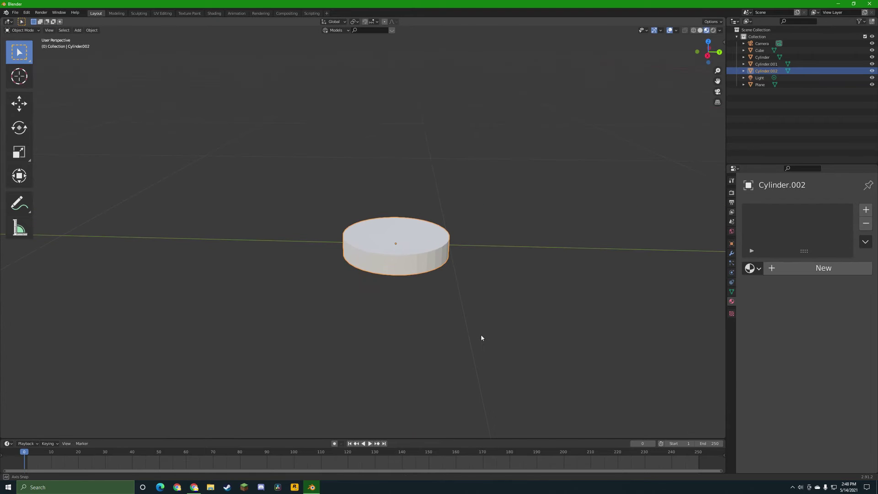
pyautogui.rightClick(414, 250)
pyautogui.click(414, 250)
pyautogui.moveTo(415, 252); pyautogui.dragTo(408, 271, button='middle')
pyautogui.scroll(-5, 409, 270)
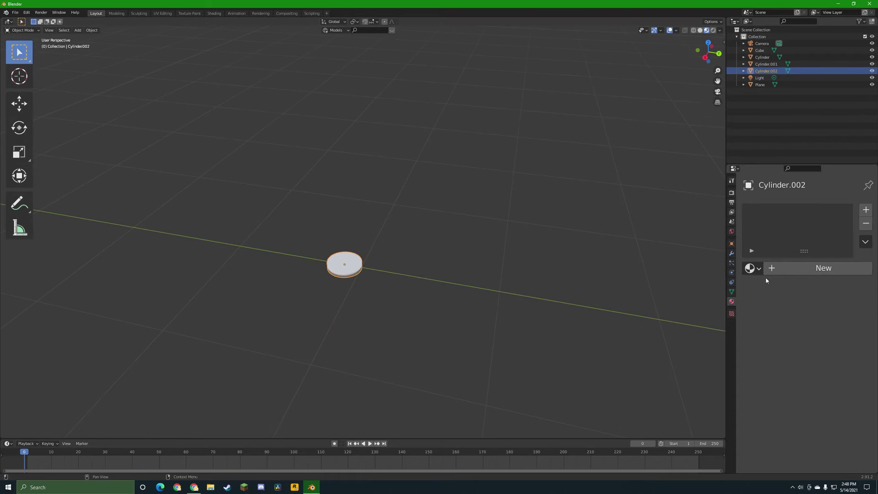
# Create a new material on the round button and name it Button Red.
pyautogui.click(753, 268)
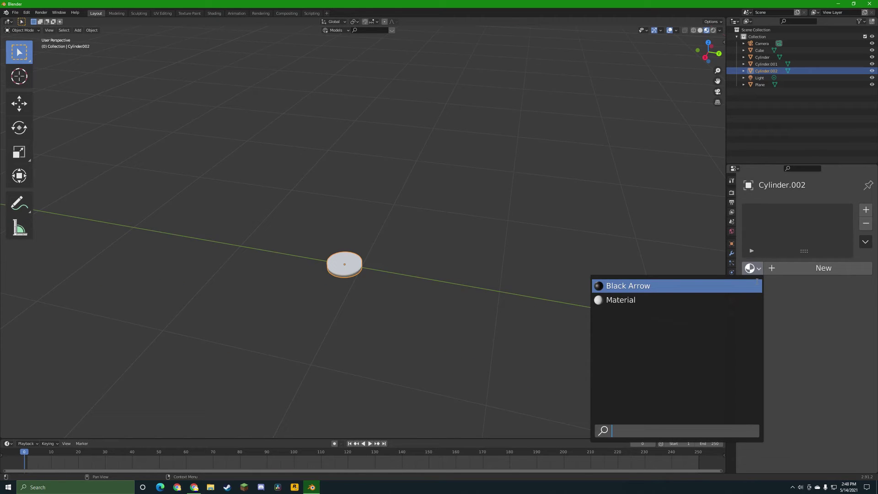
pyautogui.click(785, 269)
pyautogui.doubleClick(786, 269)
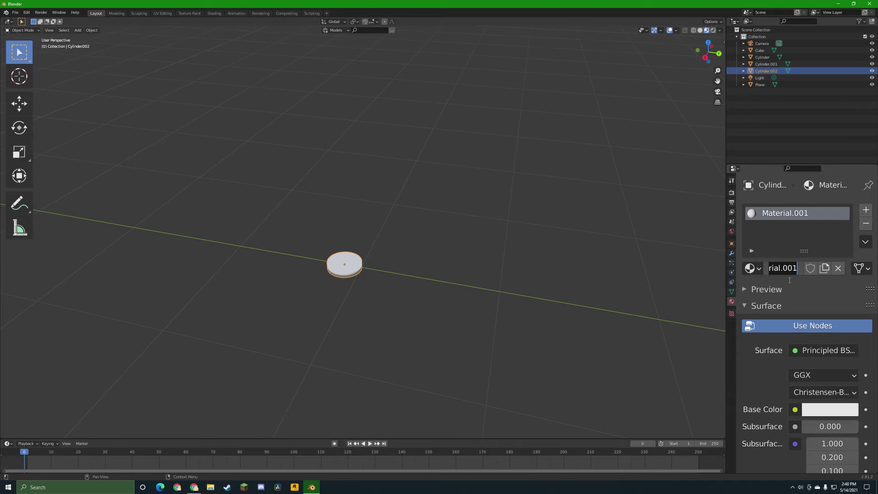
pyautogui.write('Red')
pyautogui.press('Return')
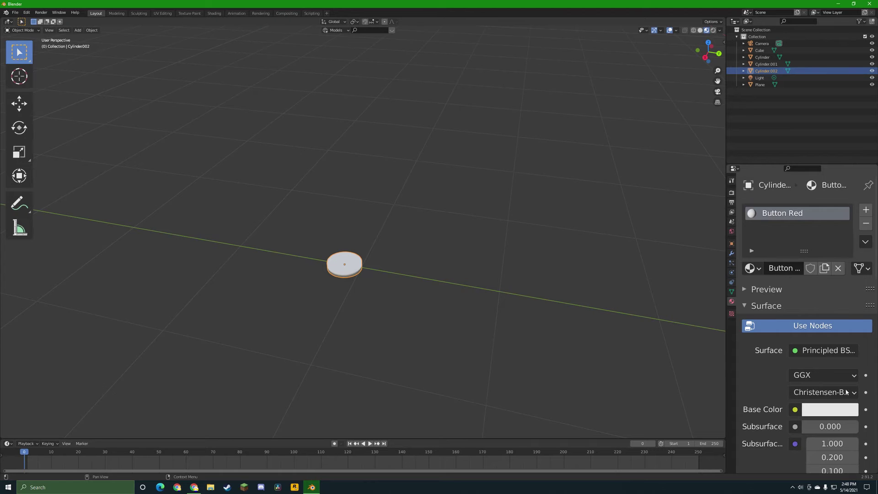
# Set the Button Red base color to a pinkish red with hue 0.957, saturation 1.000 and value 0.906.
pyautogui.click(830, 409)
pyautogui.moveTo(787, 263); pyautogui.dragTo(800, 312)
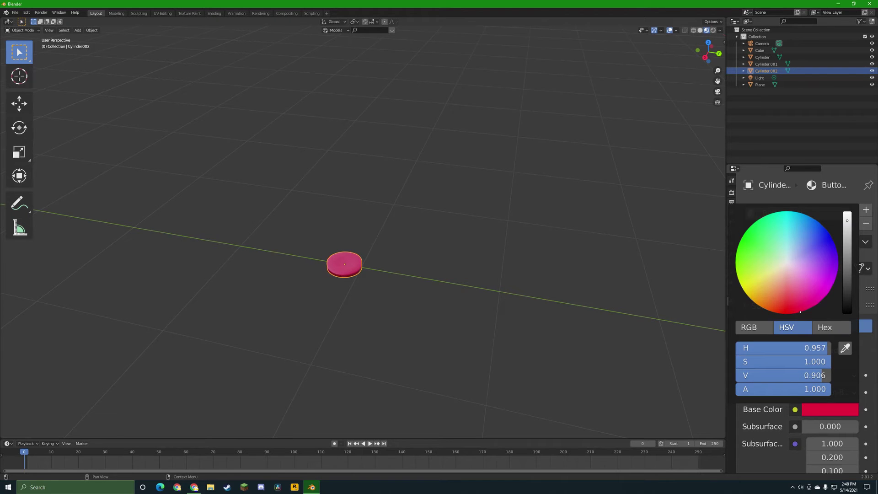
pyautogui.scroll(10, 315, 263)
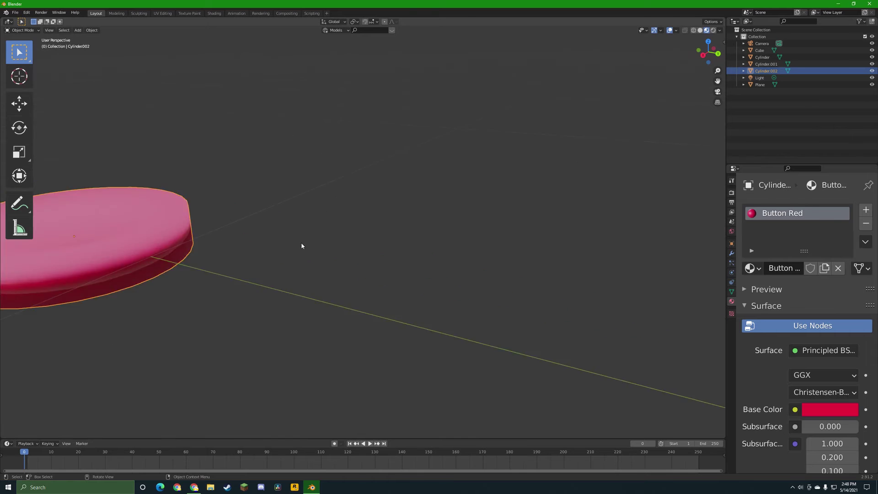
pyautogui.keyDown('shift'); pyautogui.moveTo(339, 258); pyautogui.dragTo(491, 320, button='middle'); pyautogui.keyUp('shift')
pyautogui.scroll(-8, 465, 290)
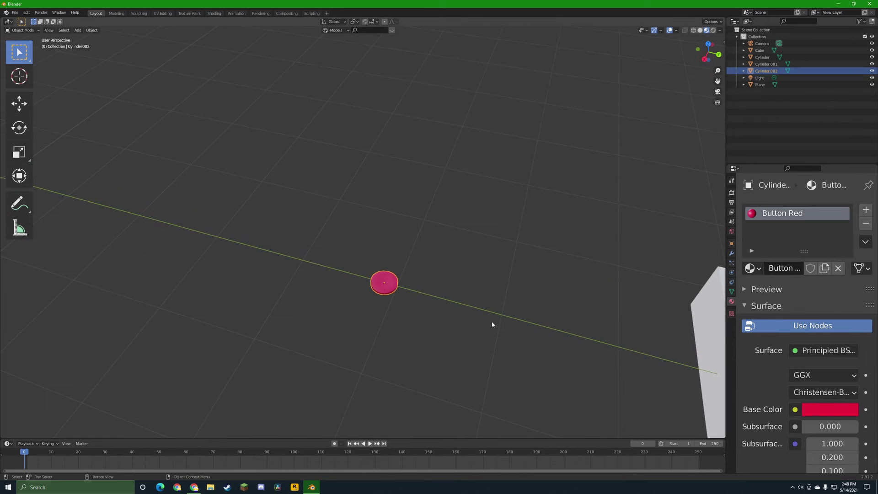
# Set the Button Red material's Metallic value to 1.000 and check the button's look from above and the side.
pyautogui.scroll(-10, 852, 369)
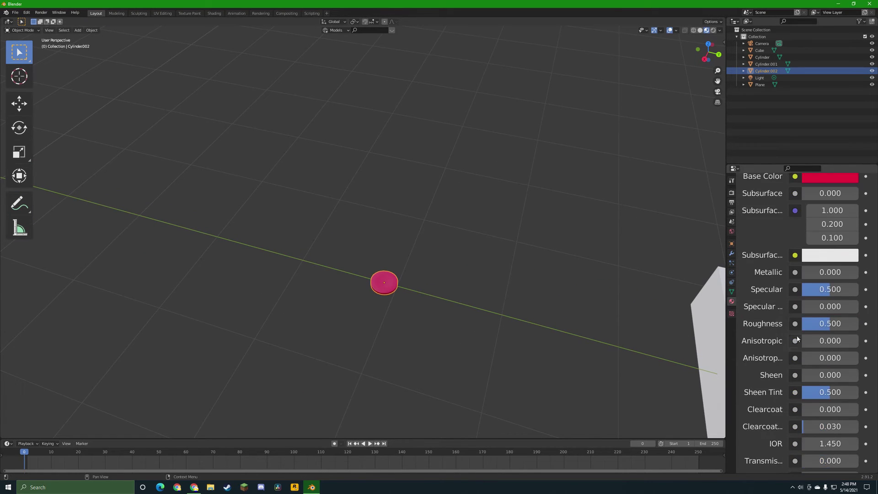
pyautogui.moveTo(811, 274); pyautogui.dragTo(866, 273)
pyautogui.scroll(8, 493, 250)
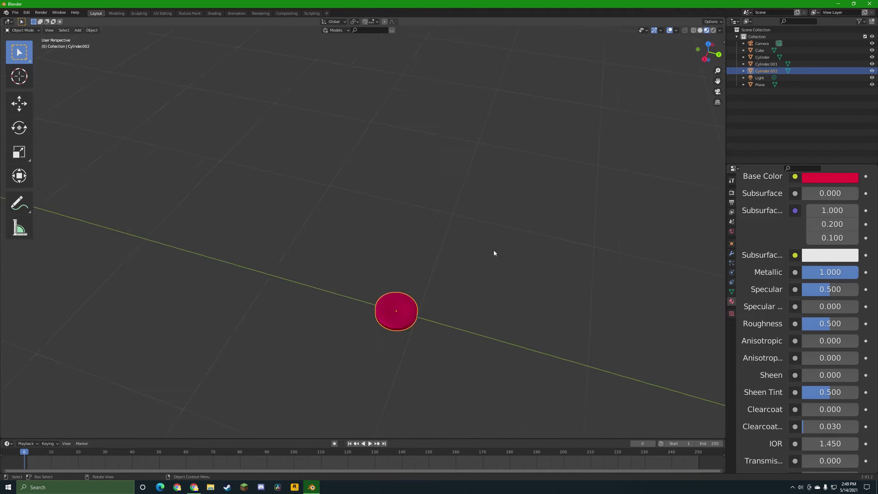
pyautogui.moveTo(493, 238); pyautogui.dragTo(493, 202, button='middle')
pyautogui.moveTo(478, 257)
pyautogui.mouseDown(button='middle')
pyautogui.moveTo(469, 236)
pyautogui.moveTo(471, 246)
pyautogui.mouseUp(button='middle')
pyautogui.scroll(-2, 471, 246)
pyautogui.scroll(-4, 808, 303)
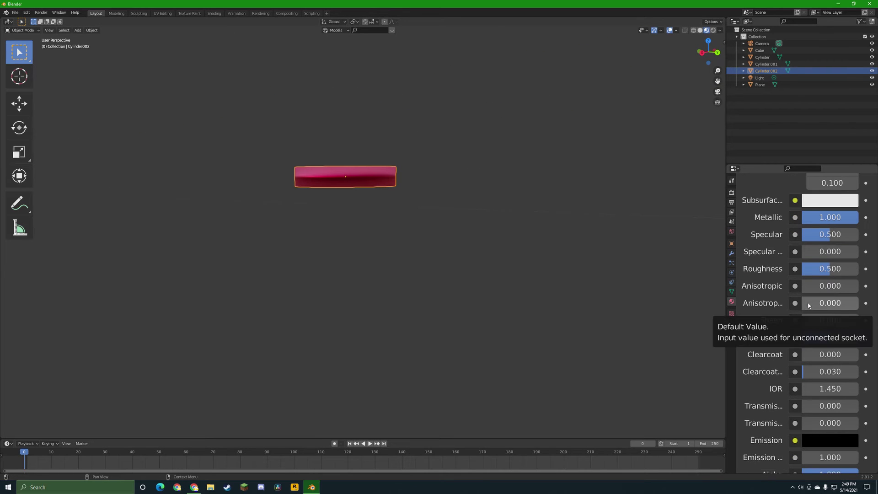
# Lighten the Button Red material's base color to a softer pinkish red and check the round button up close.
pyautogui.moveTo(720, 335); pyautogui.dragTo(515, 321, button='middle')
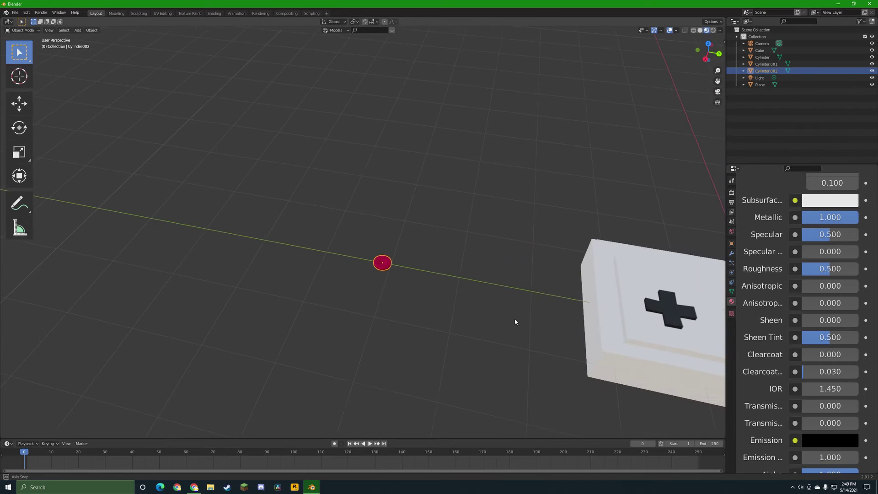
pyautogui.scroll(-4, 516, 320)
pyautogui.scroll(6, 778, 302)
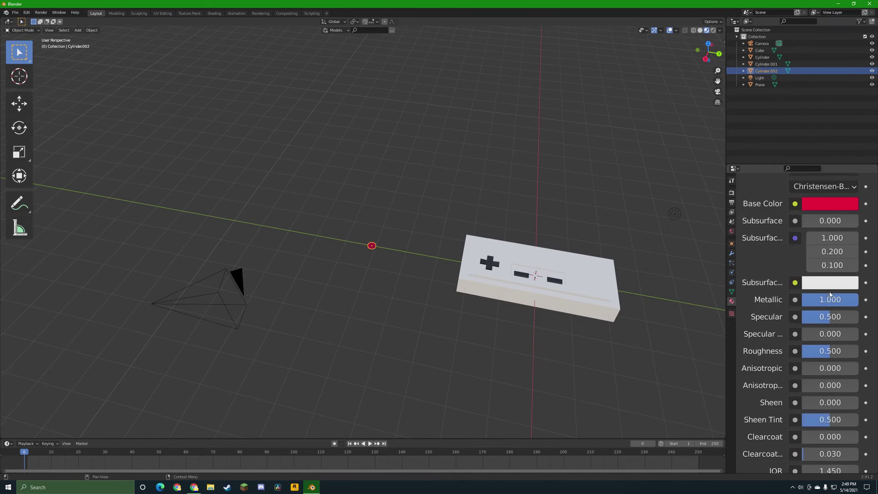
pyautogui.click(828, 273)
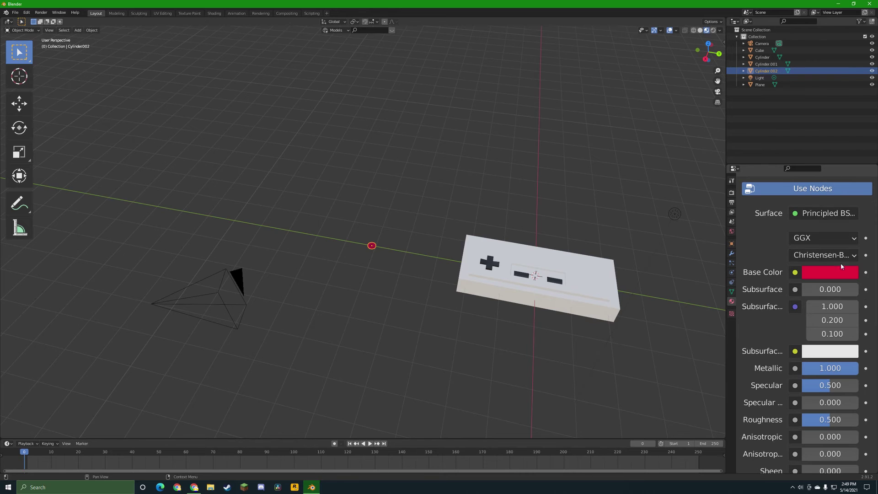
pyautogui.click(837, 271)
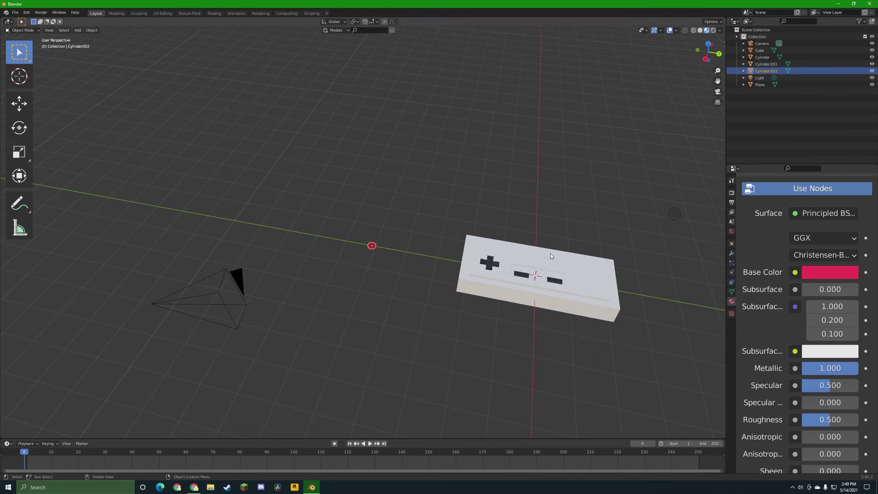
pyautogui.scroll(10, 550, 253)
pyautogui.scroll(-8, 504, 239)
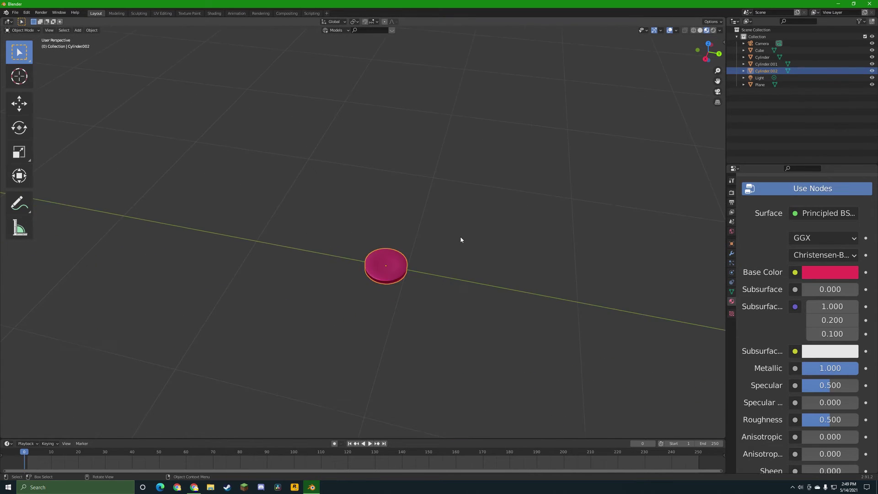
pyautogui.moveTo(462, 239); pyautogui.dragTo(454, 344, button='middle')
pyautogui.scroll(5, 448, 200)
pyautogui.scroll(-1, 448, 200)
pyautogui.scroll(-3, 458, 331)
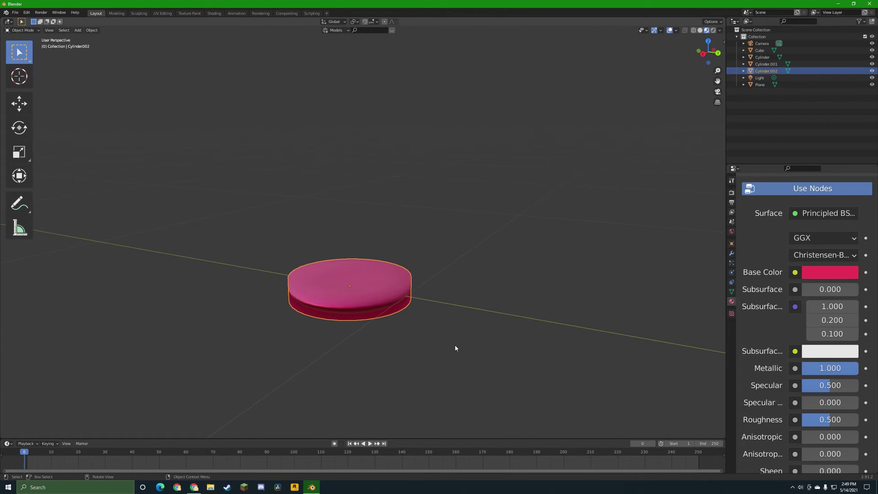
# Move the red button along the Y axis onto the controller, beside the black buttons.
pyautogui.scroll(-12, 455, 344)
pyautogui.press('g')
pyautogui.press('y')
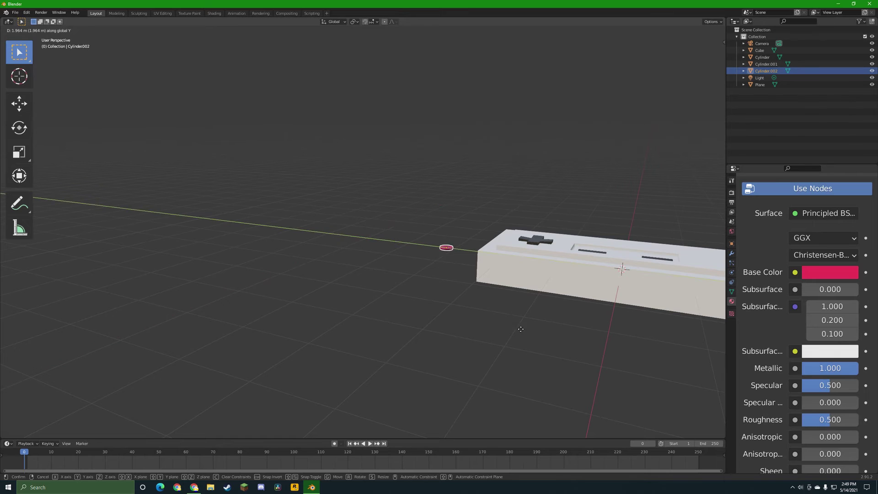
pyautogui.click(649, 356)
pyautogui.moveTo(648, 356); pyautogui.dragTo(466, 337, button='middle')
pyautogui.press('y')
pyautogui.click(495, 346)
# Raise the red button along the Z axis to the controller's top surface.
pyautogui.press('g')
pyautogui.press('z')
pyautogui.click(498, 328)
pyautogui.press('g')
pyautogui.press('z')
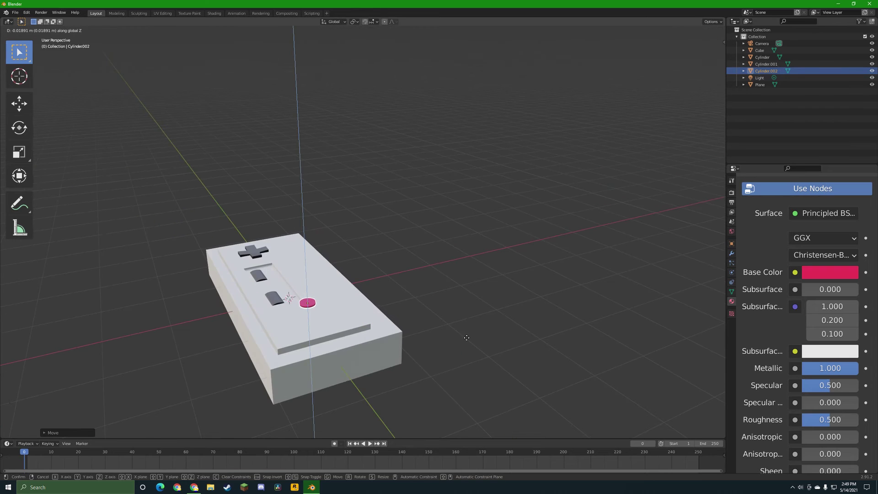
pyautogui.rightClick(455, 340)
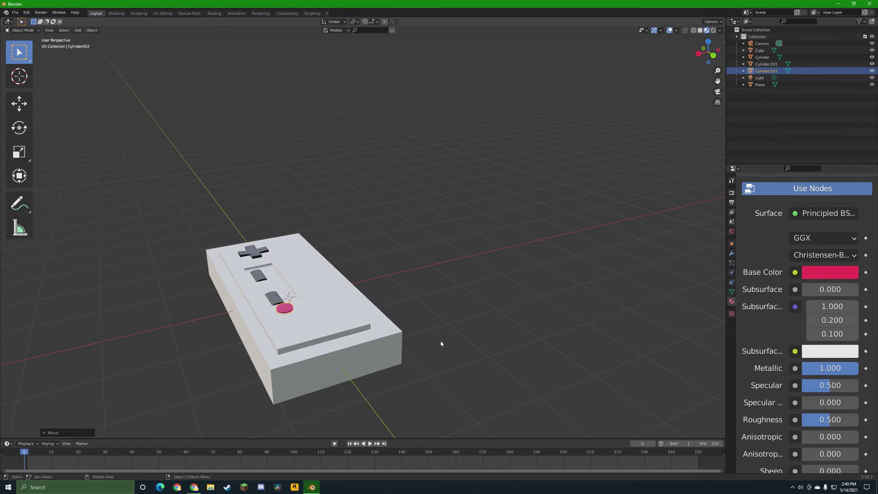
# Shift the red button farther from the black buttons and adjust its height so it rests on the top face.
pyautogui.moveTo(441, 343); pyautogui.dragTo(421, 346, button='middle')
pyautogui.press('g')
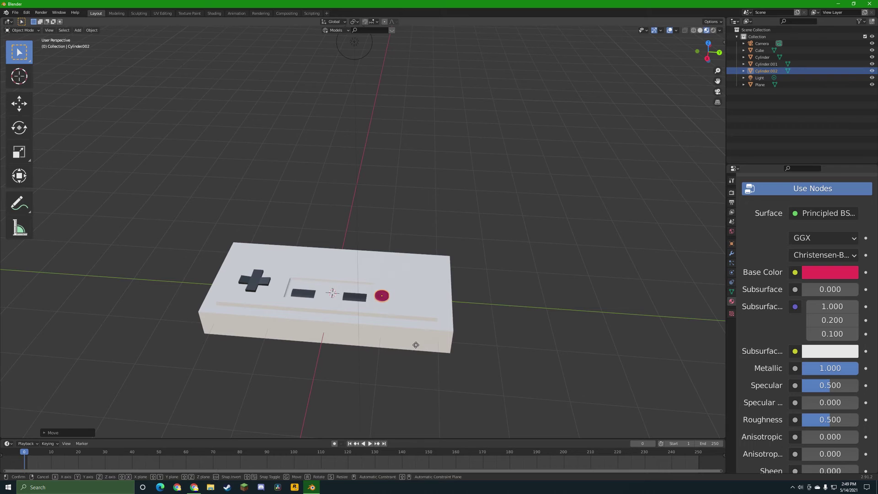
pyautogui.click(425, 346)
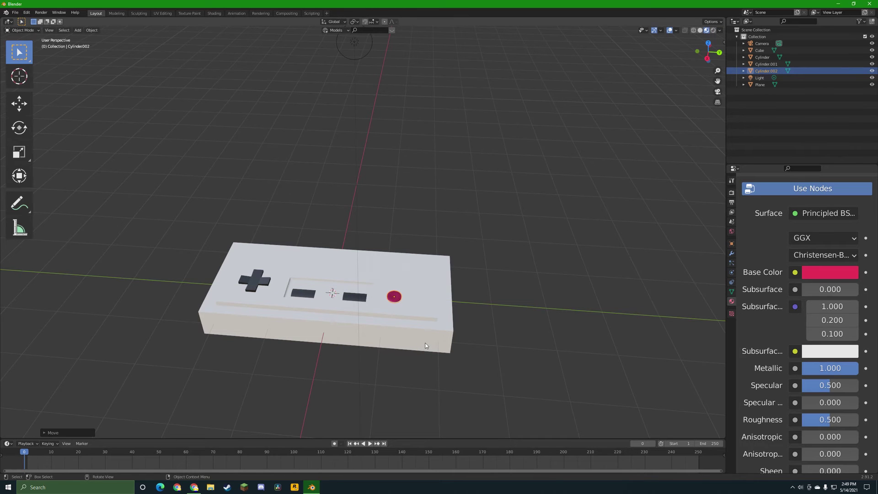
pyautogui.scroll(3, 419, 302)
pyautogui.moveTo(418, 303); pyautogui.dragTo(407, 248, button='middle')
pyautogui.scroll(3, 419, 250)
pyautogui.press('g')
pyautogui.press('z')
pyautogui.click(416, 258)
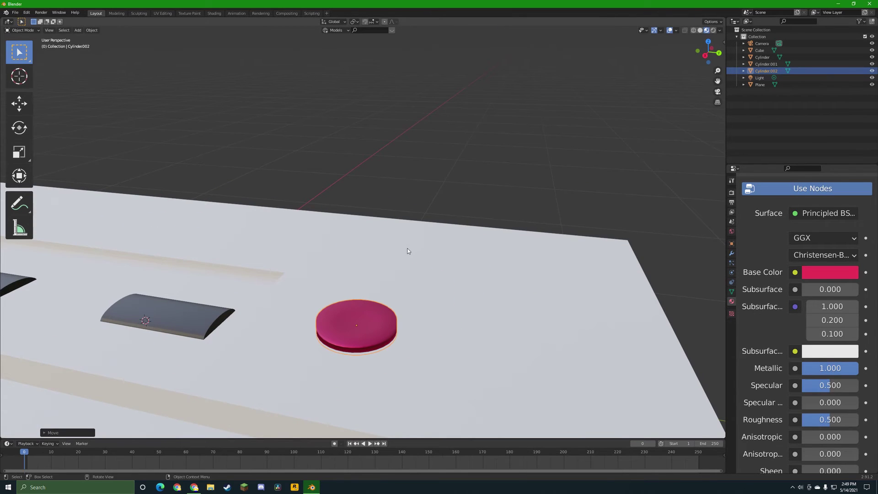
# Duplicate the red button, move the copy about 0.47 m along the Y axis, and deselect it.
pyautogui.hotkey('shift', 'd')
pyautogui.rightClick(408, 252)
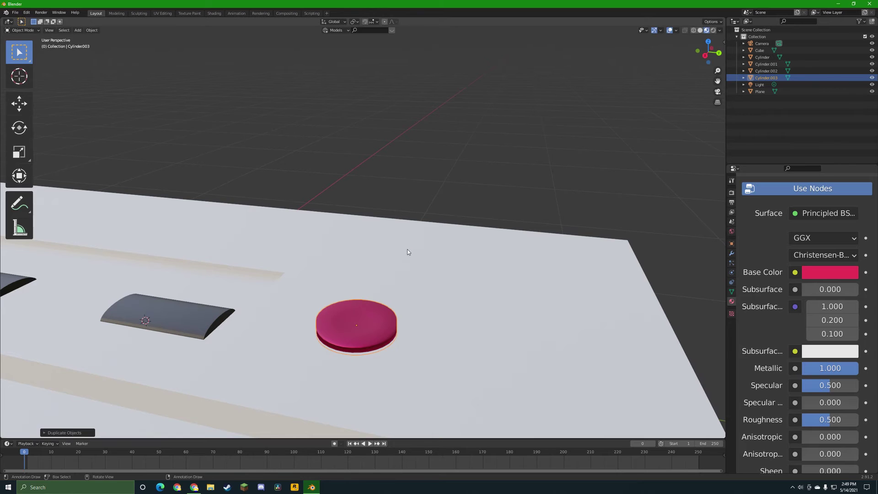
pyautogui.press('g')
pyautogui.press('y')
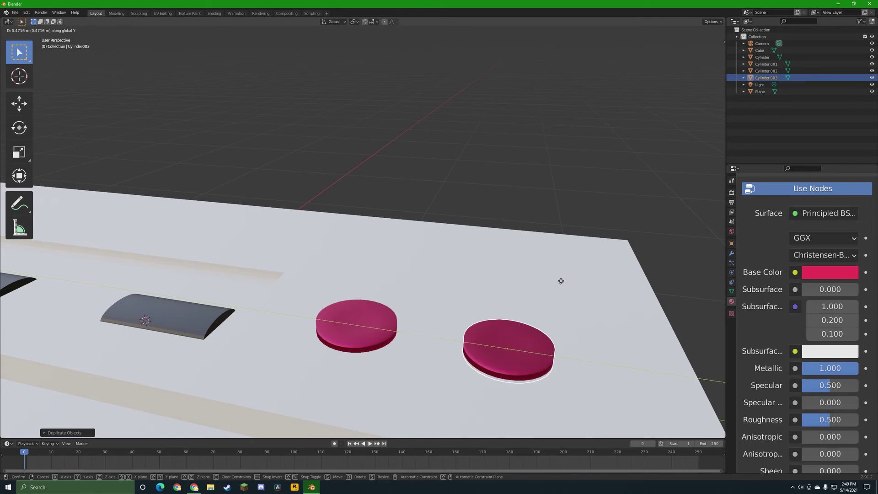
pyautogui.click(555, 281)
pyautogui.scroll(-6, 549, 293)
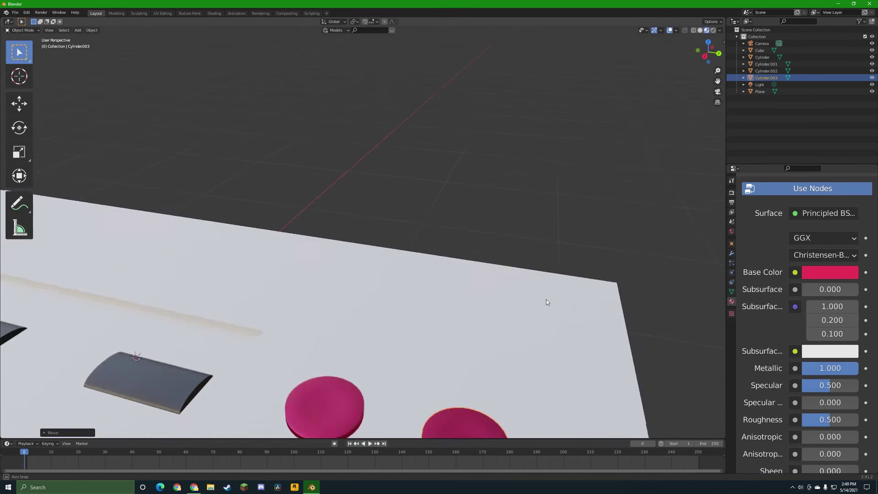
pyautogui.scroll(-3, 562, 315)
pyautogui.moveTo(573, 320); pyautogui.dragTo(564, 258, button='middle')
pyautogui.click(553, 287)
pyautogui.scroll(3, 549, 281)
pyautogui.scroll(2, 540, 274)
pyautogui.scroll(-2, 541, 270)
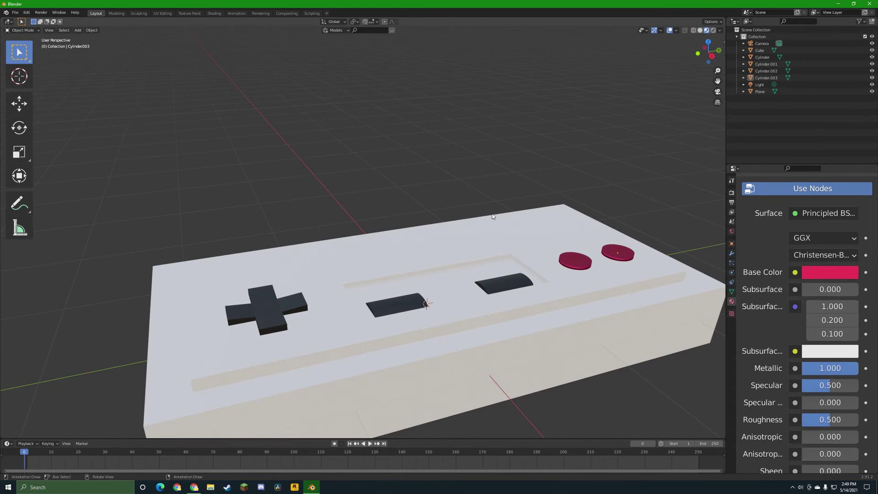
# Move the directional pad about 0.16 m in the negative X direction to reposition it on the controller.
pyautogui.moveTo(493, 216); pyautogui.dragTo(314, 327, button='middle')
pyautogui.click(178, 327)
pyautogui.press('g')
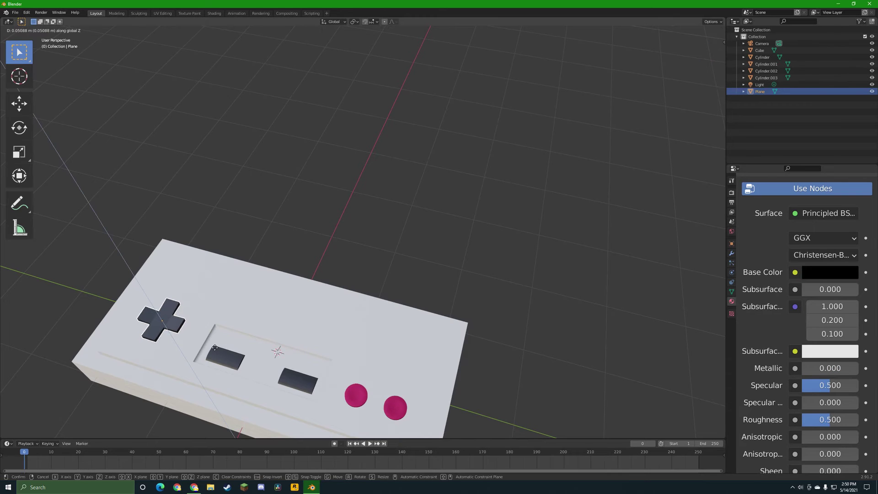
pyautogui.press('x')
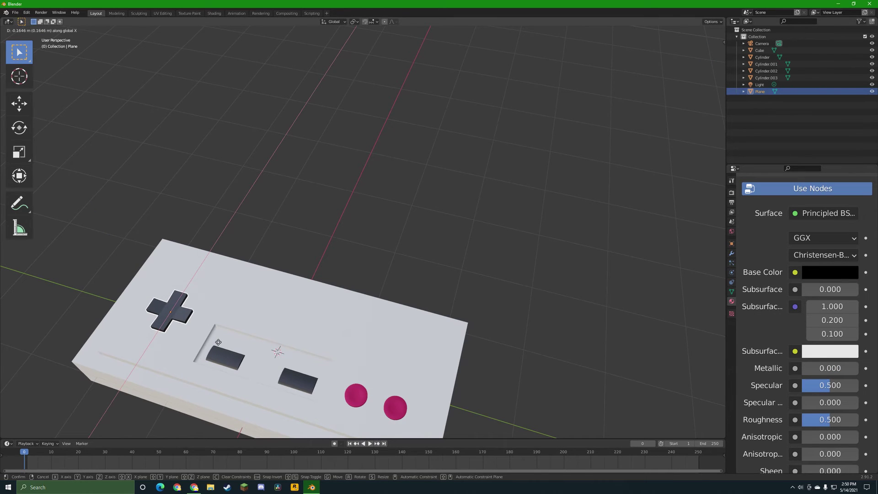
pyautogui.click(215, 341)
pyautogui.moveTo(215, 342); pyautogui.dragTo(154, 242, button='middle')
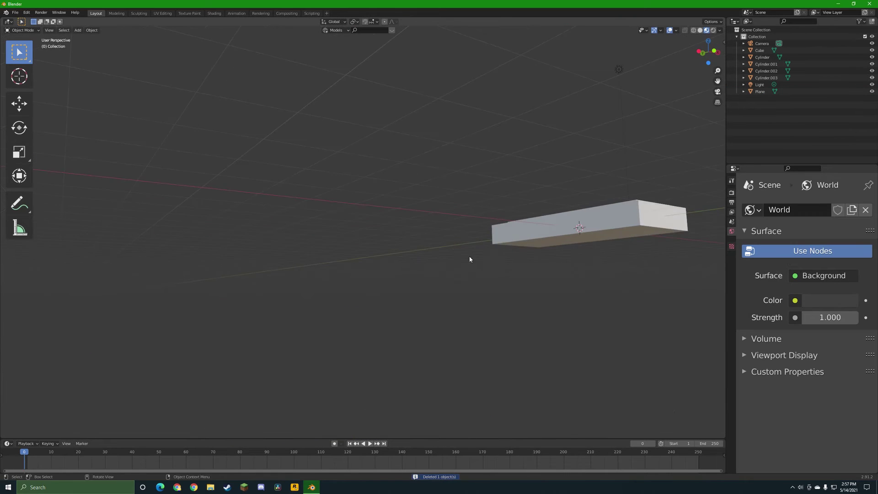
# Select the controller body and enter Edit Mode.
pyautogui.moveTo(470, 257); pyautogui.dragTo(448, 352, button='middle')
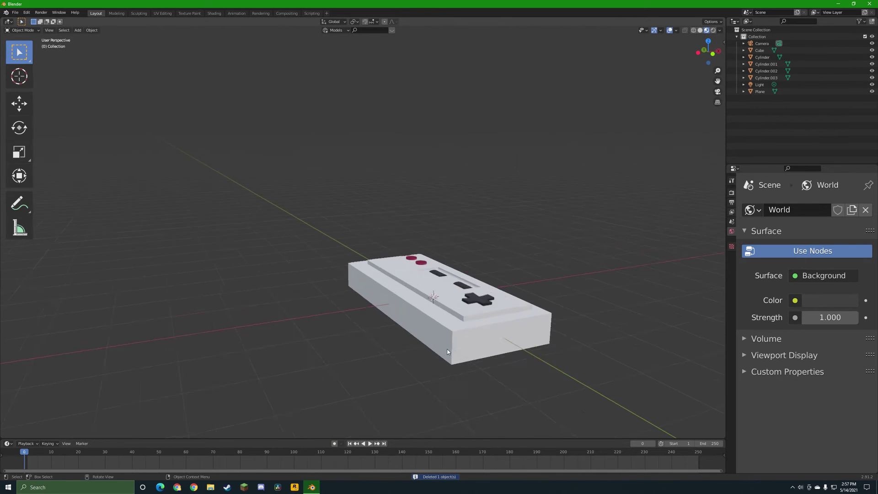
pyautogui.scroll(3, 448, 351)
pyautogui.keyDown('shift'); pyautogui.moveTo(495, 369); pyautogui.dragTo(417, 290, button='middle'); pyautogui.keyUp('shift')
pyautogui.click(476, 298)
pyautogui.press('Tab')
# Circle-select the top faces of the controller's raised panel together with the faces of its center recess.
pyautogui.moveTo(476, 300); pyautogui.dragTo(600, 168, button='middle')
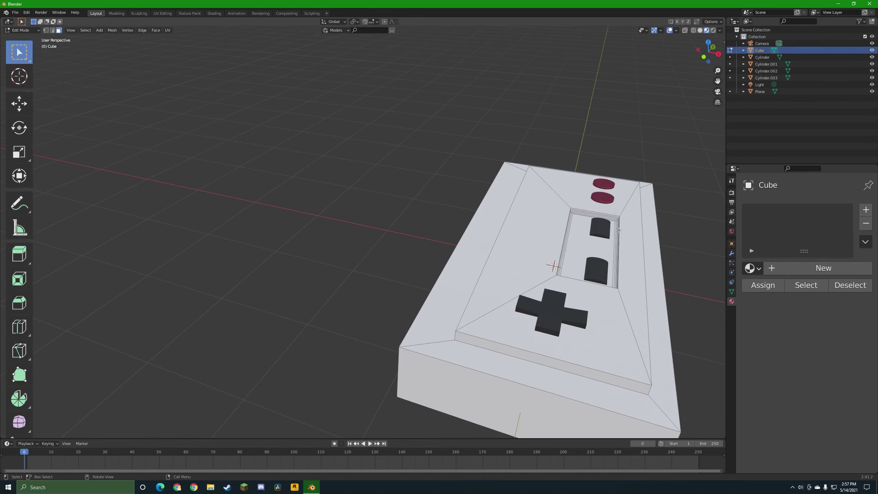
pyautogui.moveTo(618, 230)
pyautogui.mouseDown(button='middle')
pyautogui.moveTo(545, 212)
pyautogui.moveTo(425, 301)
pyautogui.moveTo(365, 278)
pyautogui.moveTo(427, 402)
pyautogui.moveTo(186, 317)
pyautogui.moveTo(252, 304)
pyautogui.moveTo(322, 256)
pyautogui.mouseUp(button='middle')
pyautogui.click(427, 402)
pyautogui.press('c')
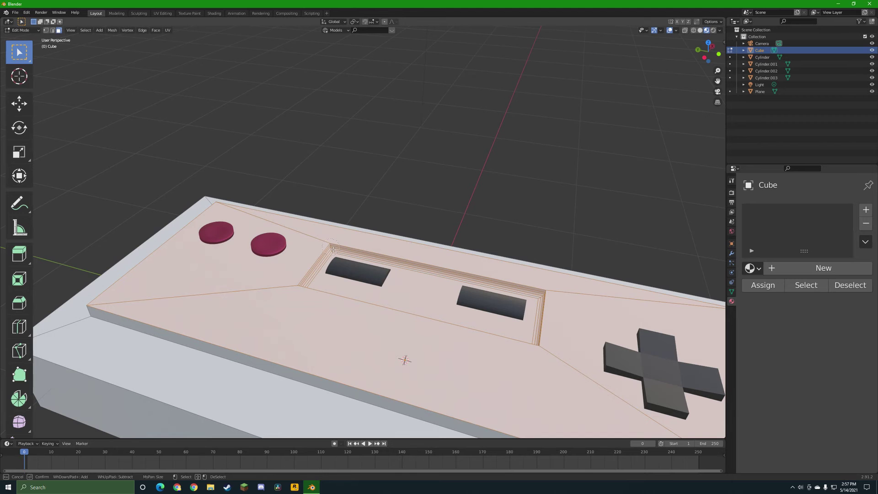
pyautogui.rightClick(351, 248)
pyautogui.moveTo(351, 248); pyautogui.dragTo(379, 293, button='middle')
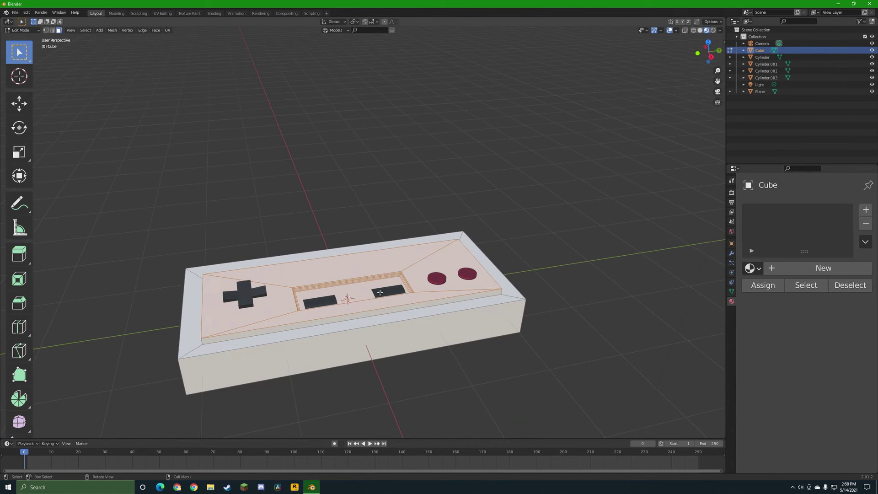
# Add the side faces around the raised panel to the selection with circle select.
pyautogui.press('c')
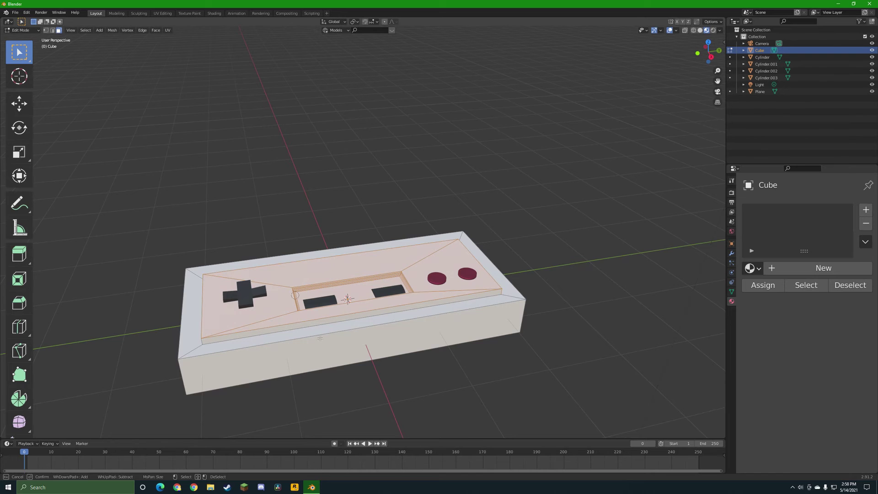
pyautogui.press('Escape')
pyautogui.moveTo(320, 338); pyautogui.dragTo(408, 366, button='middle')
pyautogui.press('c')
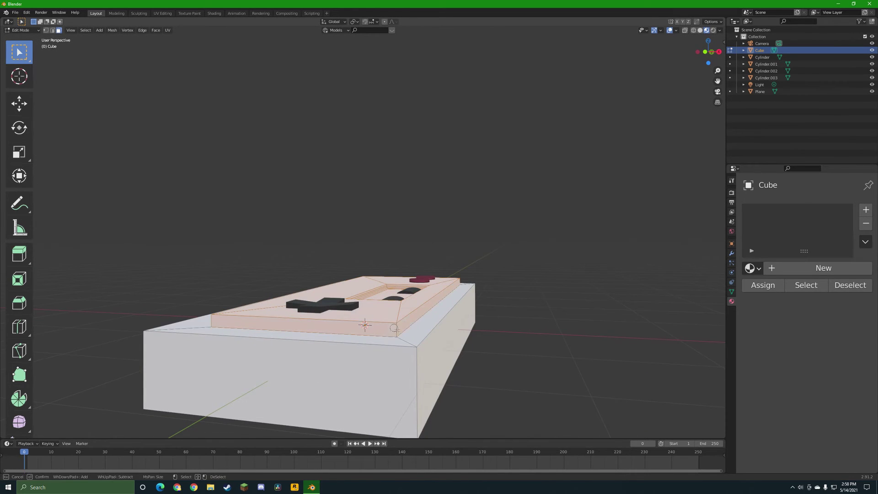
pyautogui.press('Escape')
pyautogui.moveTo(475, 342); pyautogui.dragTo(469, 384, button='middle')
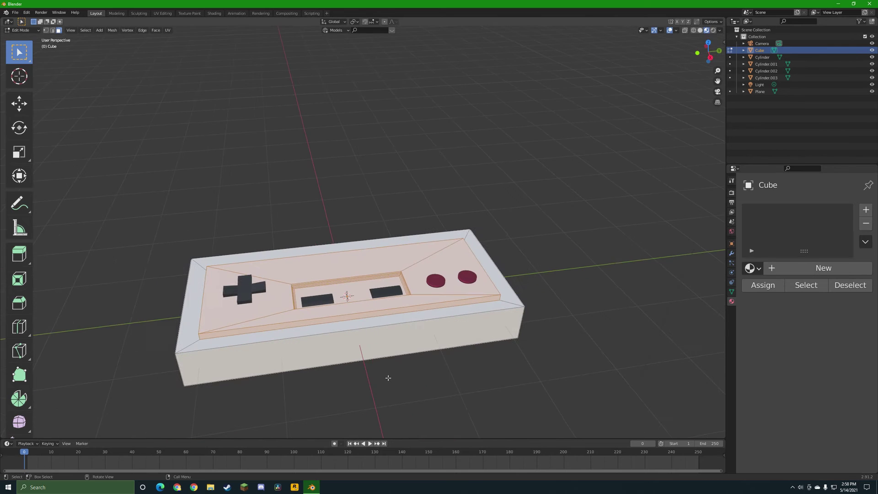
# Give the controller body the existing Black Arrow material and assign it to the selected raised panel faces.
pyautogui.click(752, 268)
pyautogui.click(683, 286)
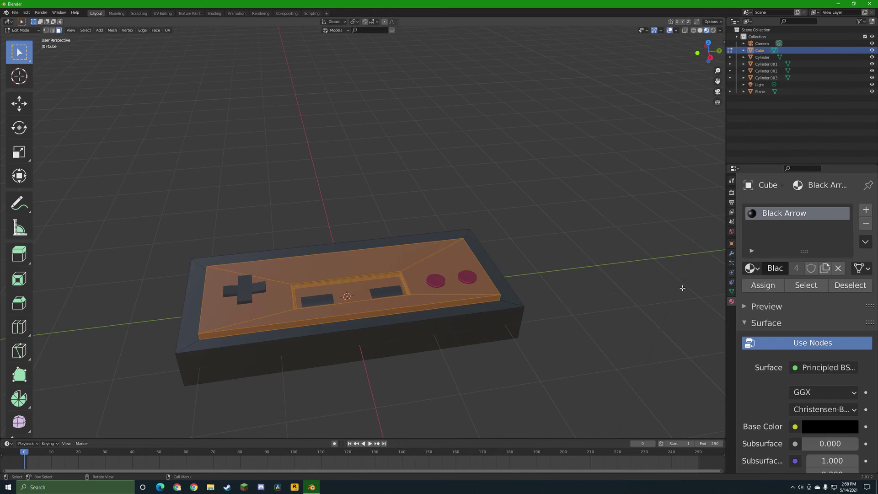
pyautogui.scroll(2, 651, 317)
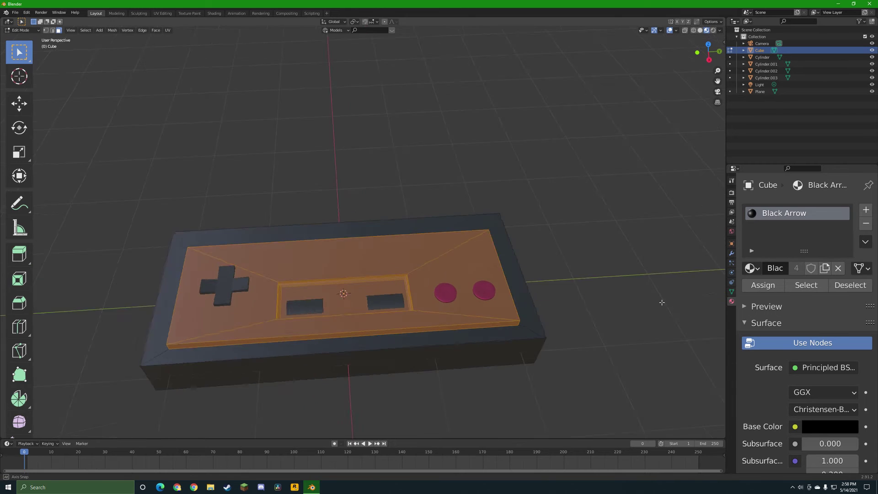
pyautogui.click(768, 286)
pyautogui.moveTo(568, 306); pyautogui.dragTo(553, 323, button='middle')
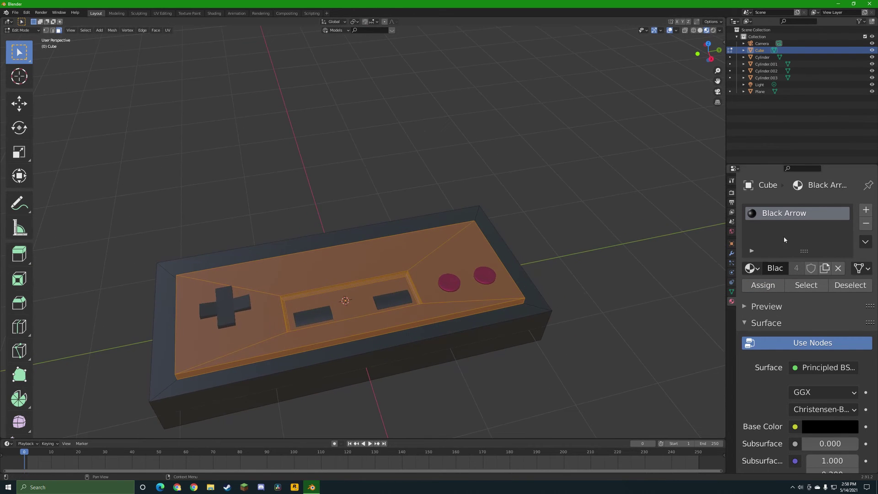
# Add a second material slot with the existing white Material and assign it to all faces of the controller body.
pyautogui.click(866, 210)
pyautogui.click(756, 300)
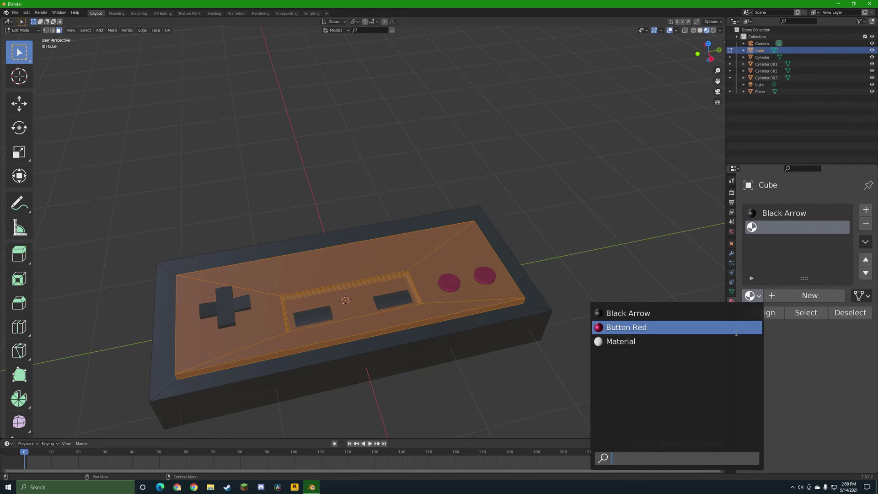
pyautogui.click(731, 340)
pyautogui.click(762, 312)
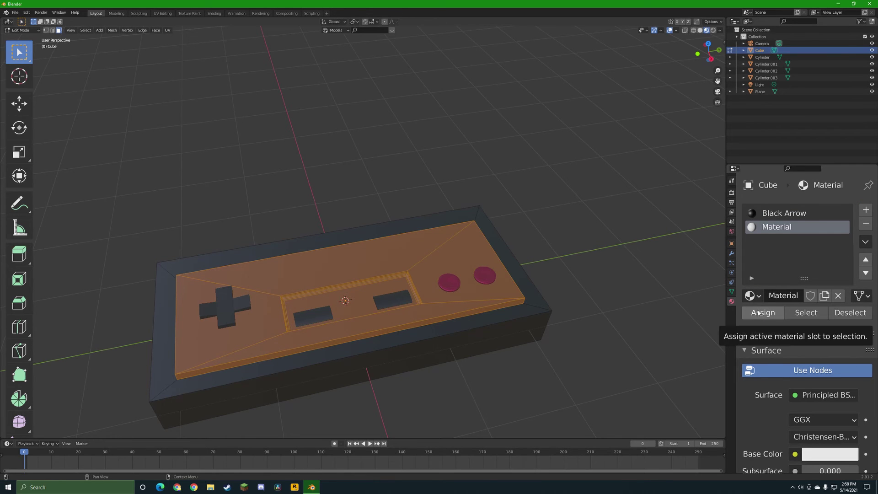
pyautogui.press('a')
pyautogui.click(762, 313)
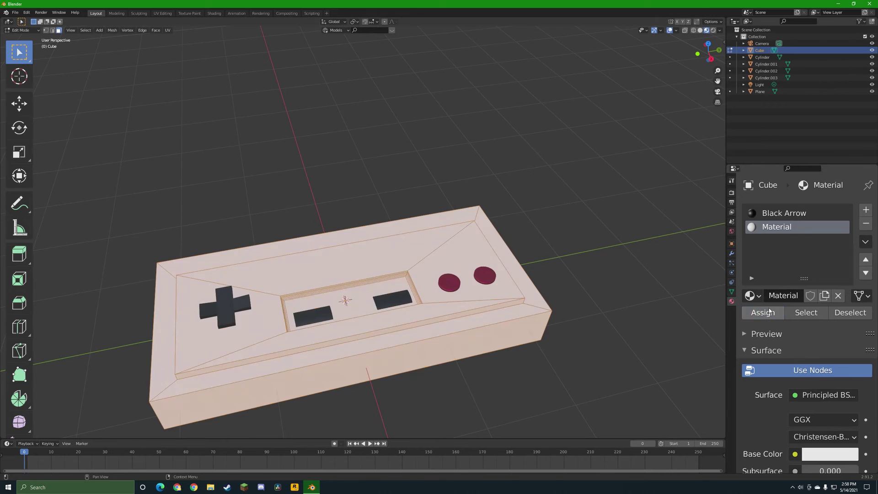
# Circle-deselect the outer rim and side faces of the controller body, keeping only the raised panel and recess faces selected.
pyautogui.moveTo(620, 318)
pyautogui.mouseDown(button='middle')
pyautogui.moveTo(632, 279)
pyautogui.moveTo(684, 251)
pyautogui.moveTo(23, 287)
pyautogui.mouseUp(button='middle')
pyautogui.press('c')
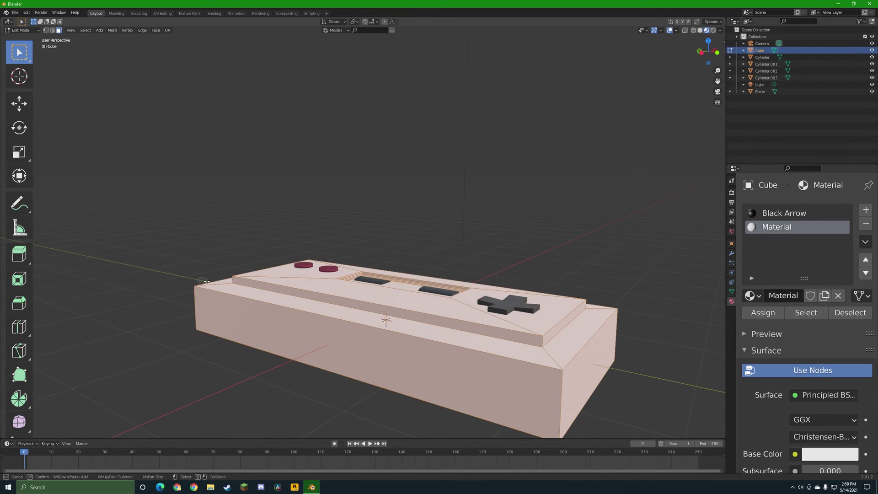
pyautogui.press('Escape')
pyautogui.moveTo(178, 325); pyautogui.dragTo(384, 333, button='middle')
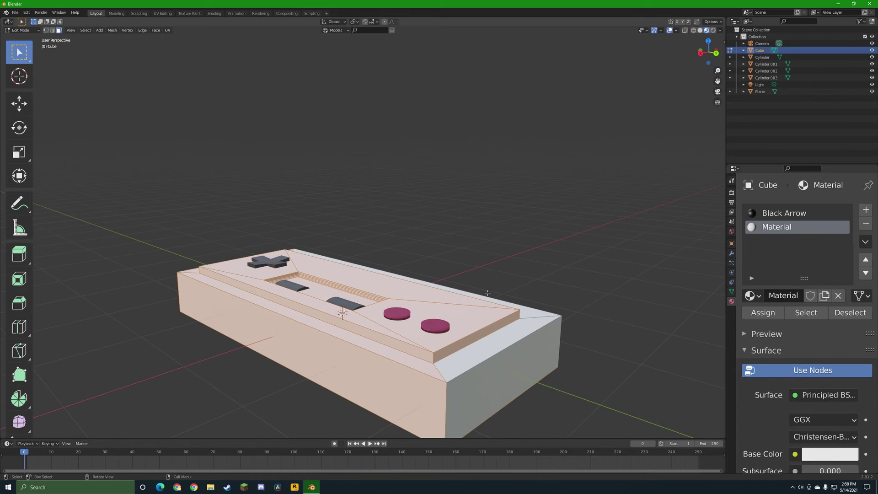
pyautogui.moveTo(480, 295); pyautogui.dragTo(450, 302, button='middle')
pyautogui.press('c')
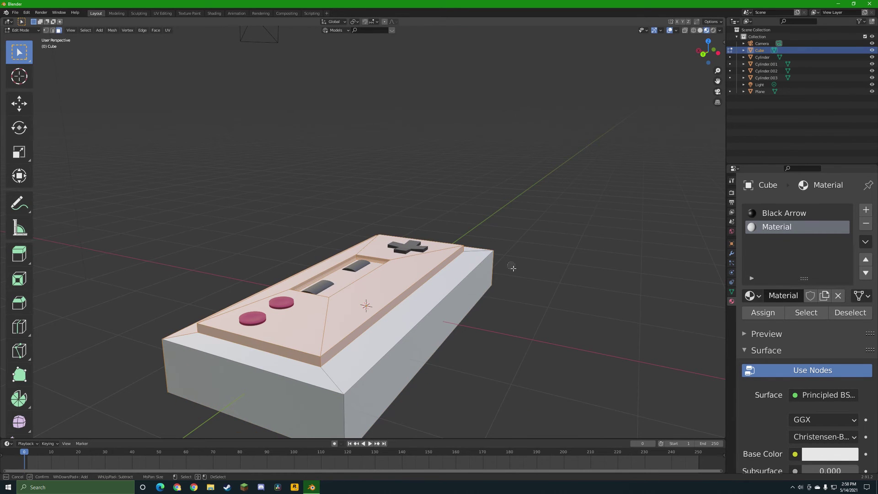
pyautogui.press('Escape')
pyautogui.moveTo(425, 359)
pyautogui.mouseDown(button='middle')
pyautogui.moveTo(510, 345)
pyautogui.moveTo(535, 353)
pyautogui.mouseUp(button='middle')
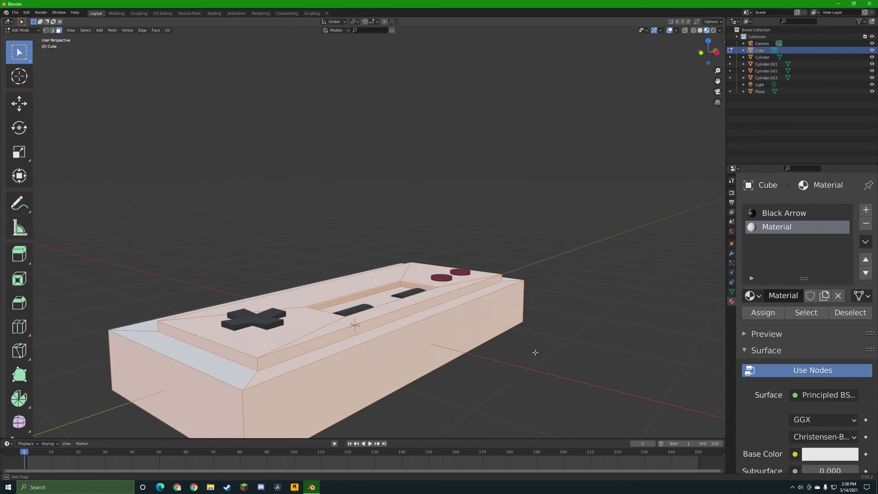
pyautogui.press('c')
pyautogui.press('Escape')
pyautogui.moveTo(316, 393); pyautogui.dragTo(288, 403, button='middle')
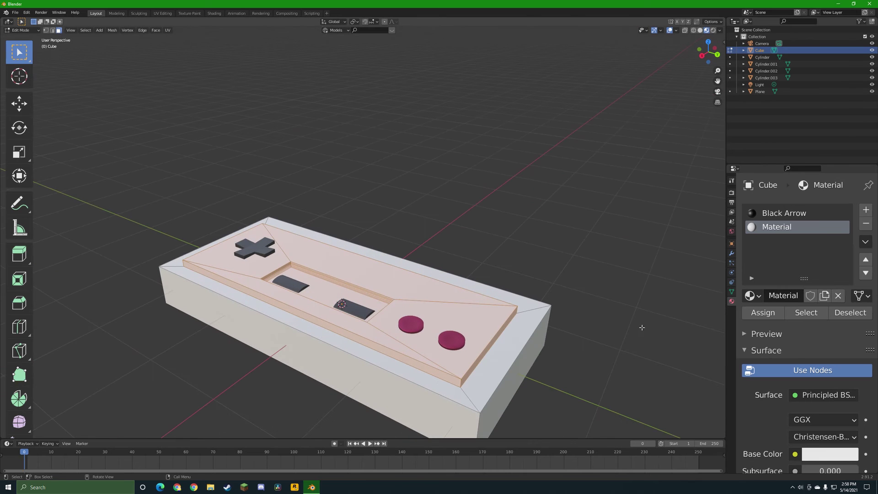
# Assign the Black Arrow material to the selected raised panel faces and check the result in Object Mode.
pyautogui.click(783, 213)
pyautogui.click(763, 313)
pyautogui.press('Tab')
pyautogui.moveTo(457, 320); pyautogui.dragTo(485, 348, button='middle')
pyautogui.press('Tab')
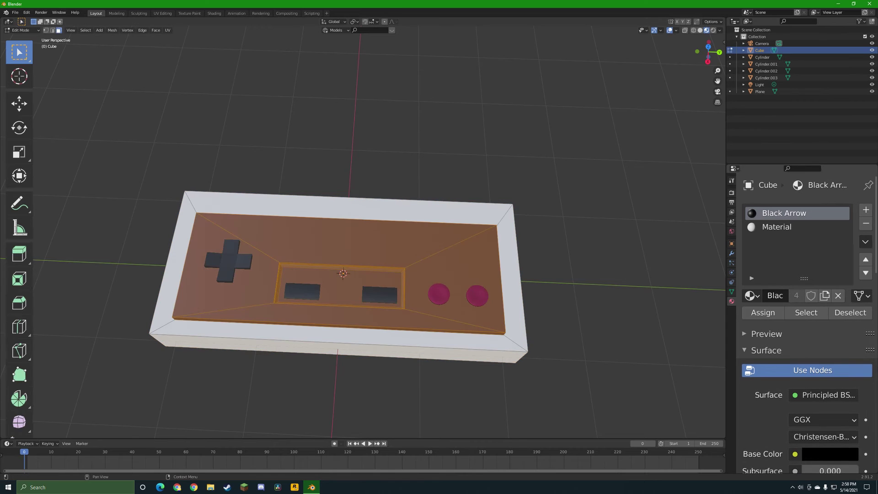
# Add a third material slot with a new dark gray material and assign it to the selected raised panel faces.
pyautogui.click(865, 209)
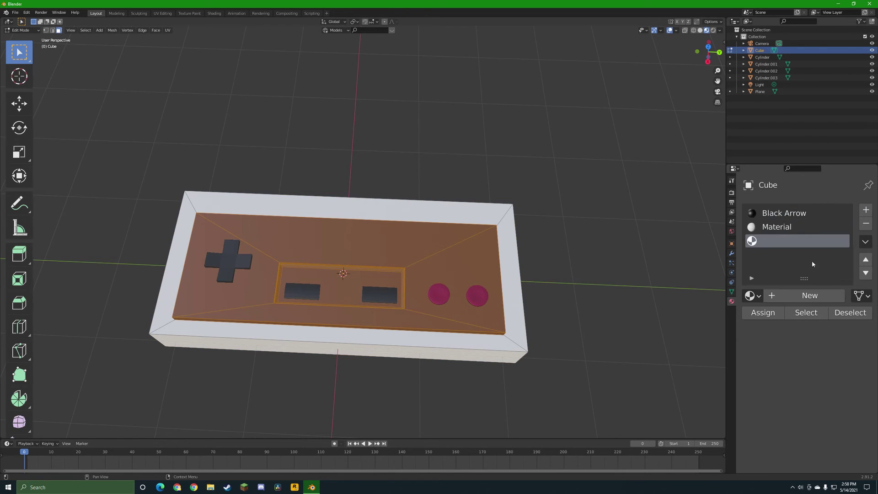
pyautogui.click(800, 295)
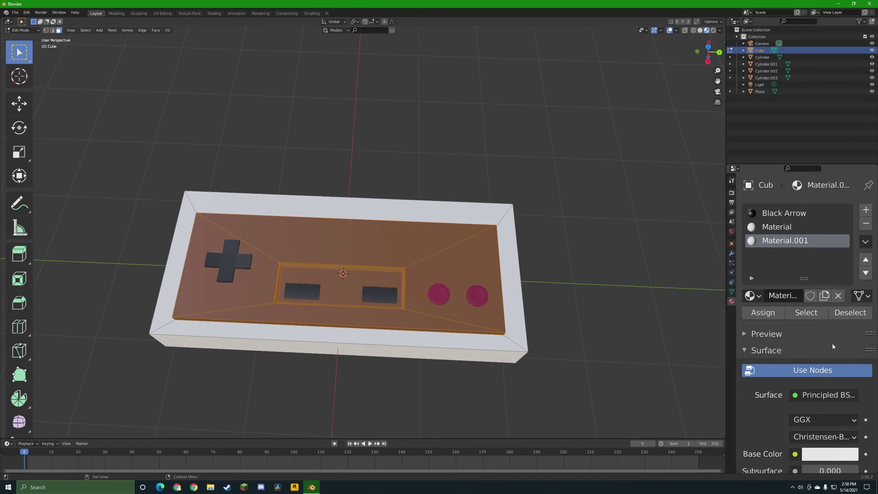
pyautogui.click(817, 458)
pyautogui.moveTo(847, 270); pyautogui.dragTo(847, 339)
pyautogui.click(781, 312)
pyautogui.press('Tab')
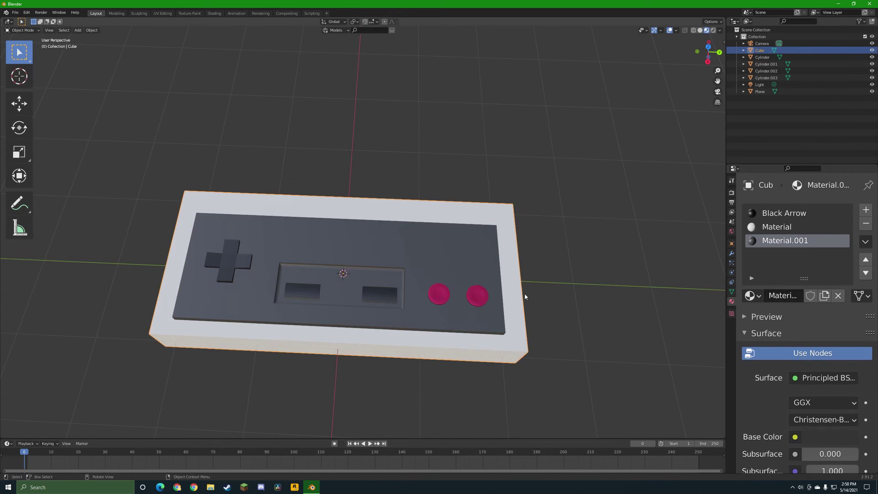
pyautogui.moveTo(524, 293); pyautogui.dragTo(377, 420, button='middle')
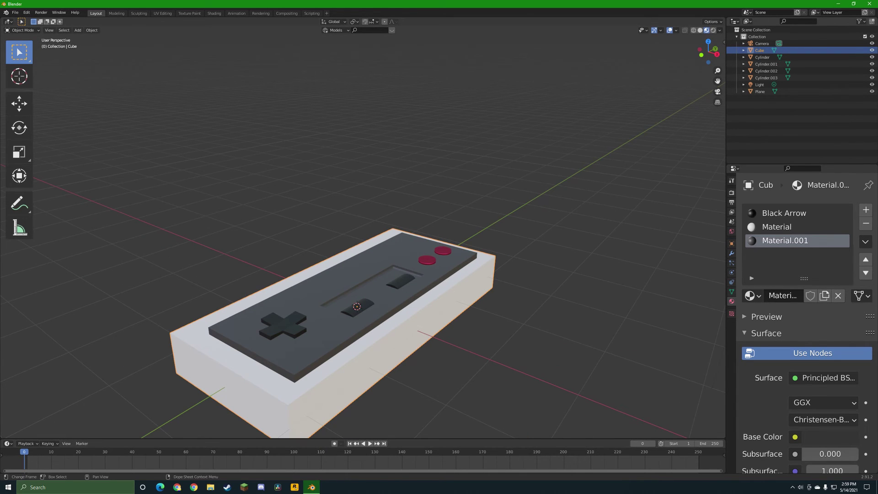
# Darken the base color of the controller body's white Material to a light gray.
pyautogui.click(194, 487)
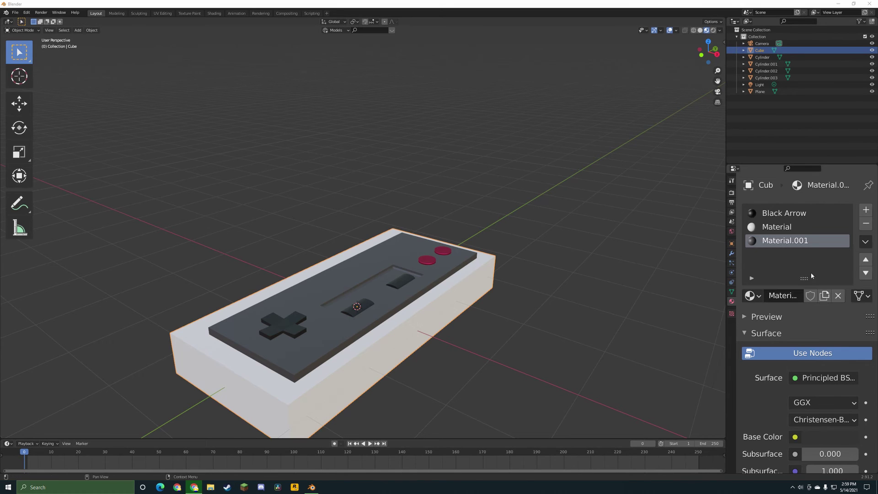
pyautogui.click(817, 227)
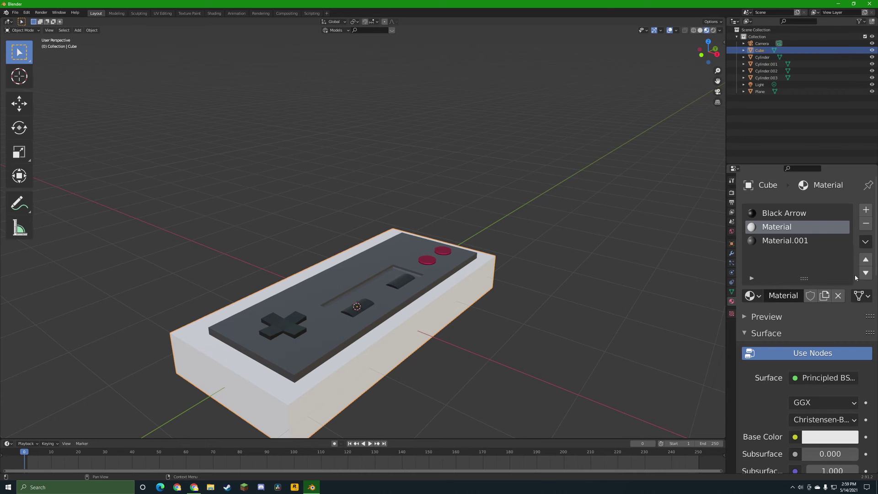
pyautogui.click(841, 434)
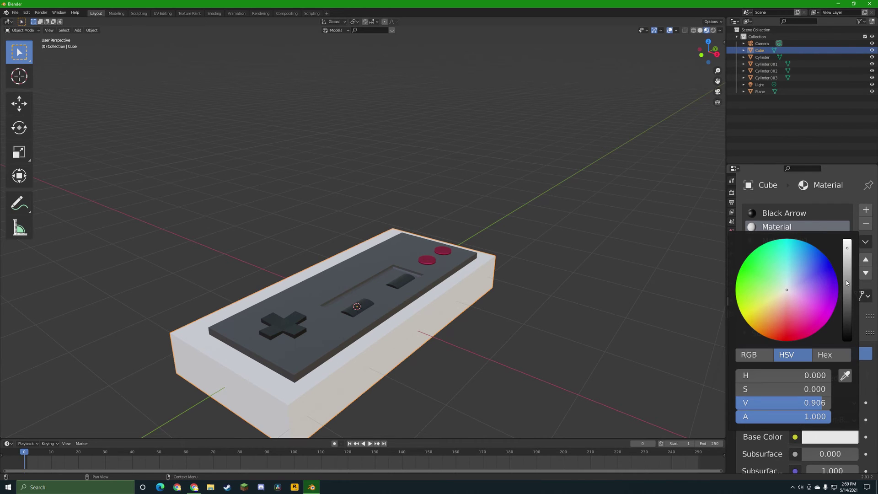
pyautogui.moveTo(847, 283)
pyautogui.mouseDown()
pyautogui.moveTo(848, 297)
pyautogui.moveTo(847, 266)
pyautogui.mouseUp()
pyautogui.moveTo(473, 276); pyautogui.dragTo(352, 290, button='middle')
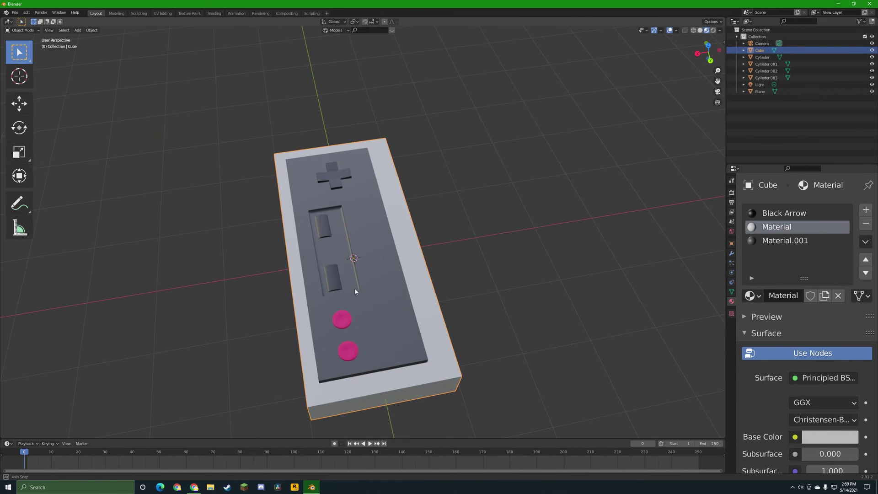
pyautogui.click(525, 255)
pyautogui.moveTo(525, 255); pyautogui.dragTo(640, 247, button='middle')
pyautogui.press('a')
pyautogui.scroll(1, 640, 246)
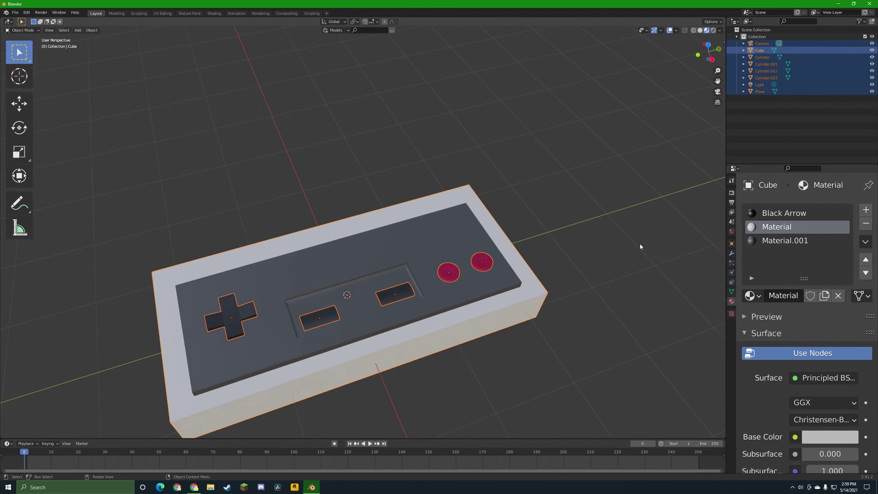
pyautogui.scroll(-4, 640, 246)
pyautogui.click(609, 162)
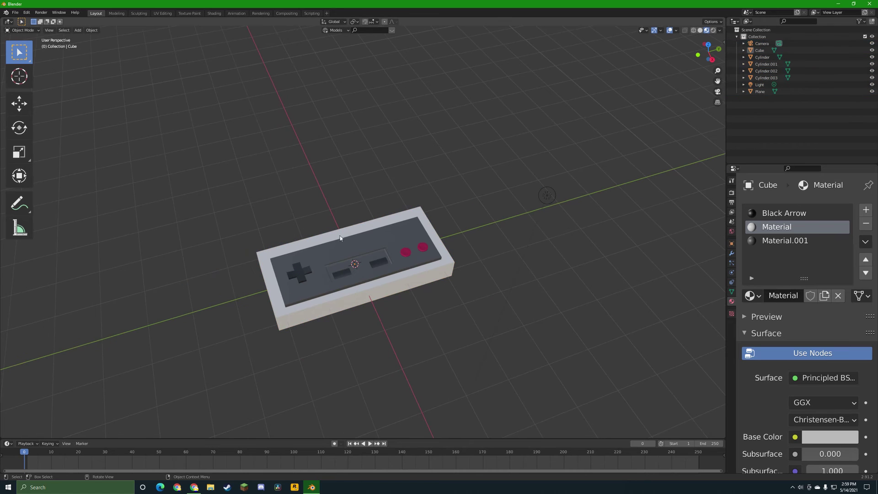
# Box-select the controller body, directional pad, center buttons and red buttons, and join them into one object.
pyautogui.moveTo(204, 215); pyautogui.dragTo(390, 329)
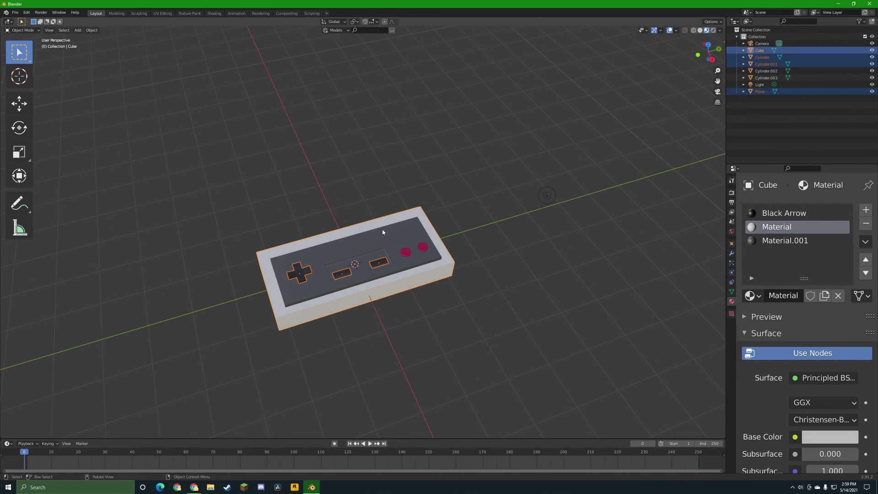
pyautogui.press('b')
pyautogui.moveTo(383, 214); pyautogui.dragTo(437, 267)
pyautogui.moveTo(141, 157); pyautogui.dragTo(474, 339)
pyautogui.moveTo(473, 340); pyautogui.dragTo(460, 279, button='middle')
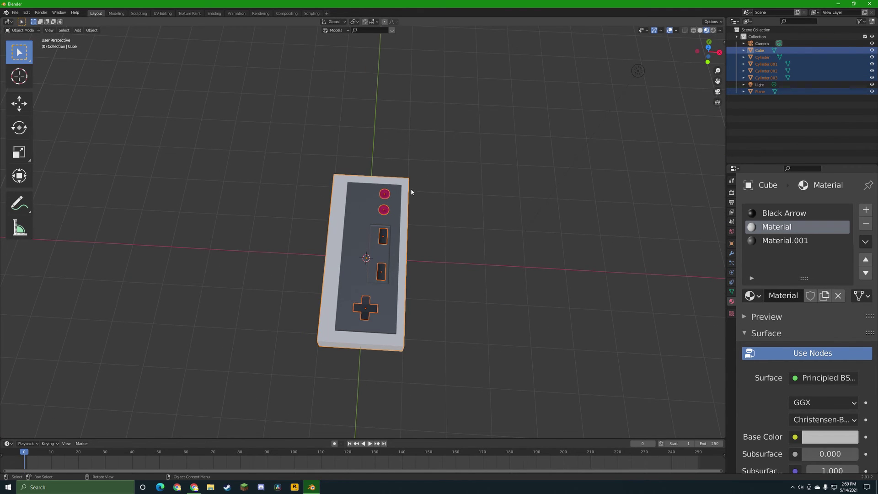
pyautogui.moveTo(251, 128); pyautogui.dragTo(484, 382)
pyautogui.moveTo(505, 305); pyautogui.dragTo(433, 149, button='middle')
pyautogui.scroll(5, 387, 171)
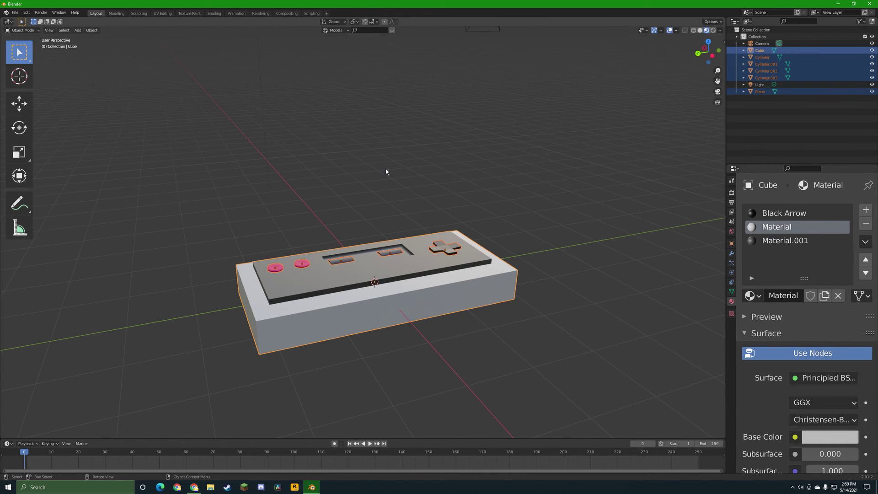
pyautogui.hotkey('ctrl', 'j')
pyautogui.moveTo(387, 172); pyautogui.dragTo(251, 201, button='middle')
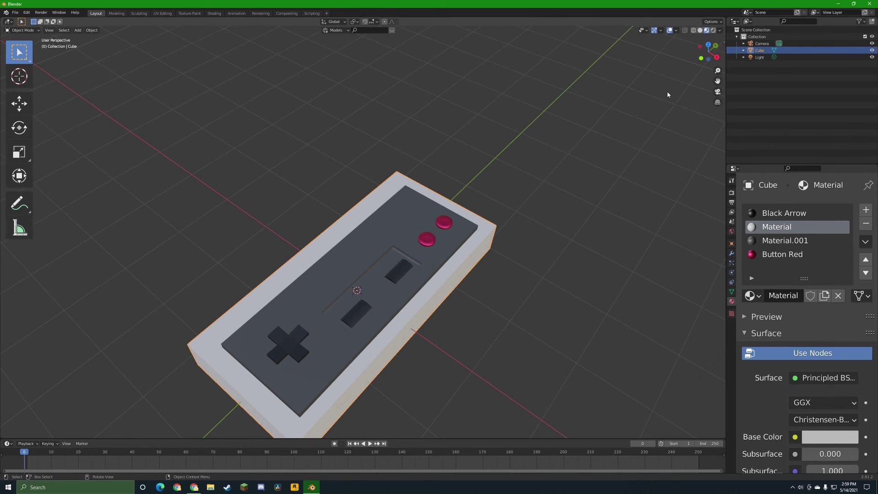
# Rename the joined object as NES Controller.
pyautogui.press('F2')
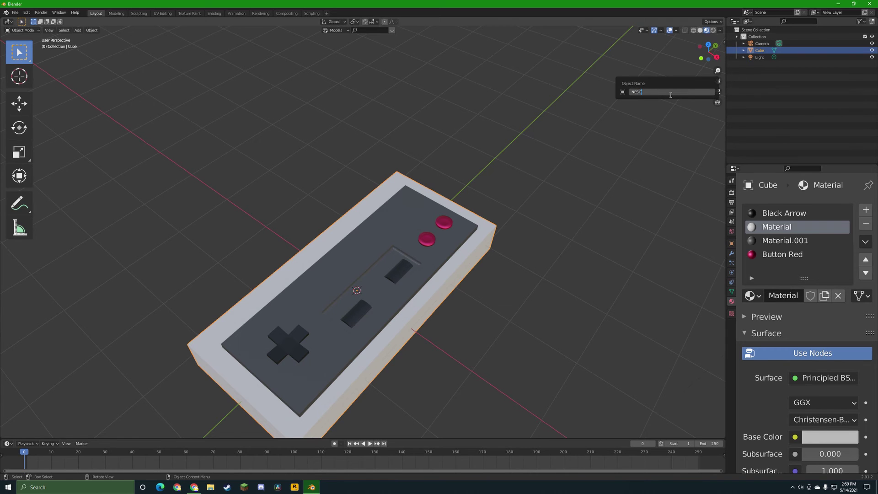
pyautogui.write('NES Controller')
pyautogui.press('Return')
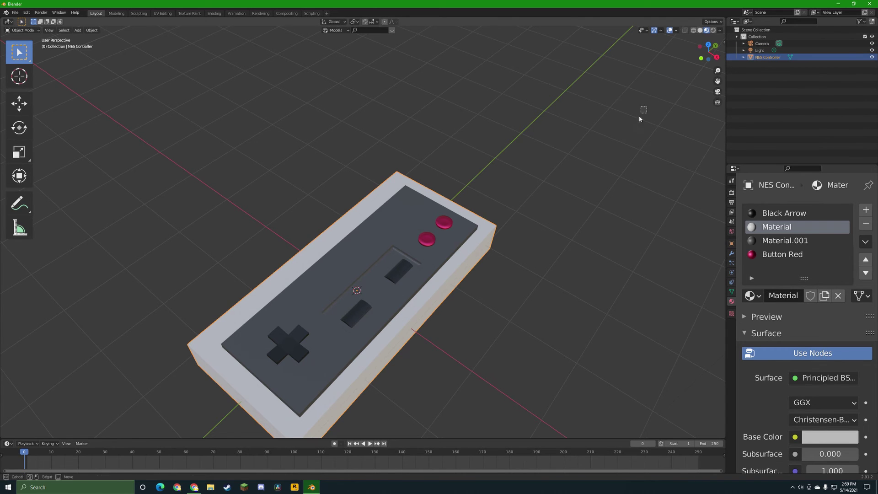
# Show the scene in rendered viewport shading and set the render engine to Cycles.
pyautogui.scroll(-5, 633, 128)
pyautogui.moveTo(625, 139); pyautogui.dragTo(491, 141, button='middle')
pyautogui.scroll(-1, 491, 141)
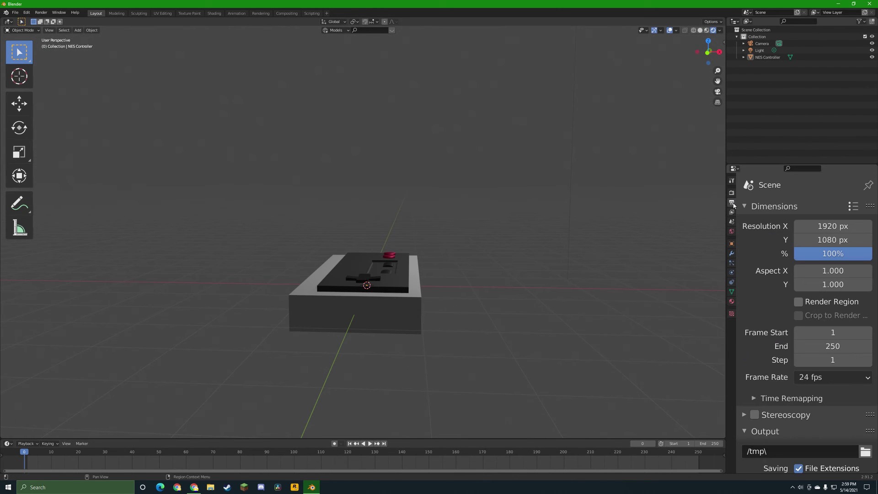
pyautogui.click(732, 202)
pyautogui.click(732, 192)
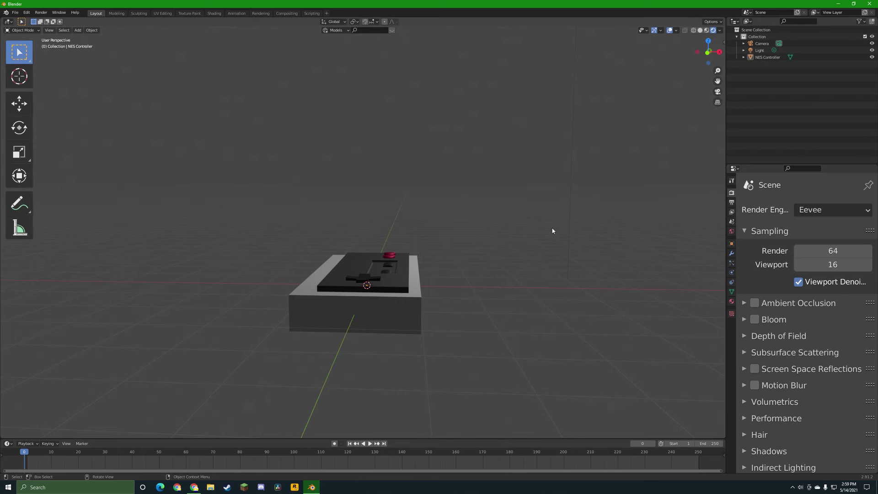
pyautogui.click(809, 210)
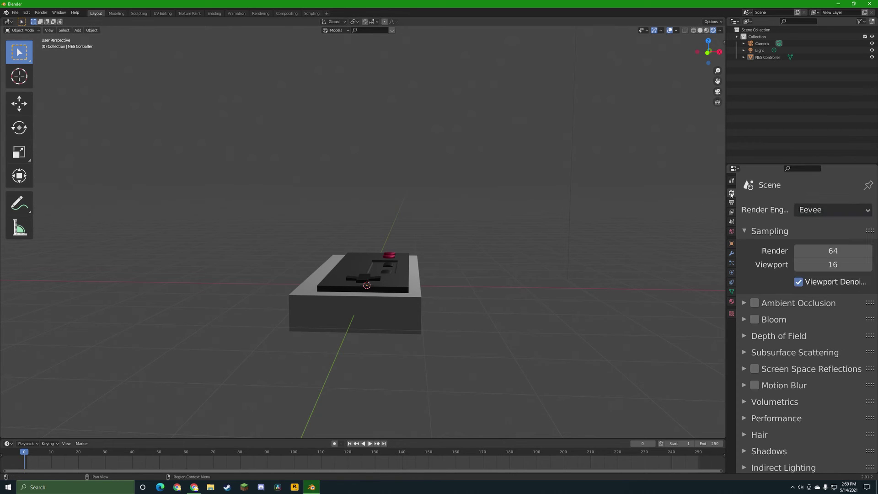
pyautogui.click(823, 210)
pyautogui.click(813, 230)
pyautogui.click(822, 211)
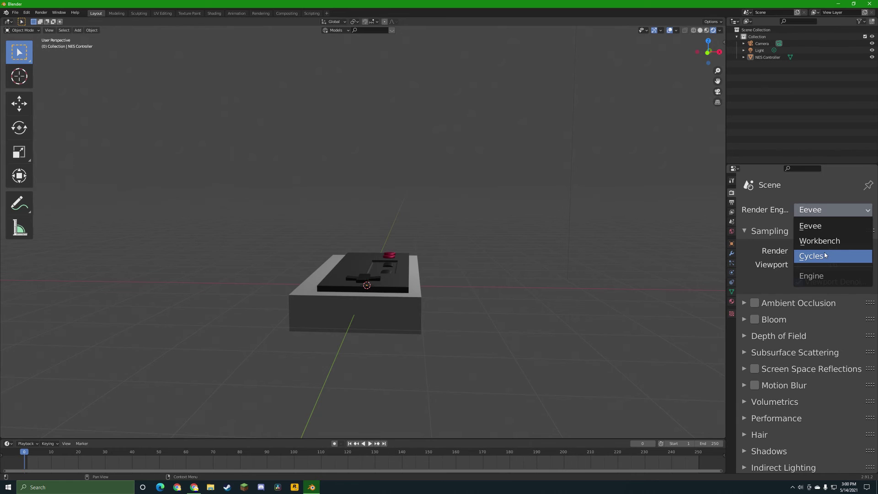
pyautogui.click(821, 255)
pyautogui.moveTo(549, 267); pyautogui.dragTo(482, 283, button='middle')
pyautogui.scroll(4, 482, 283)
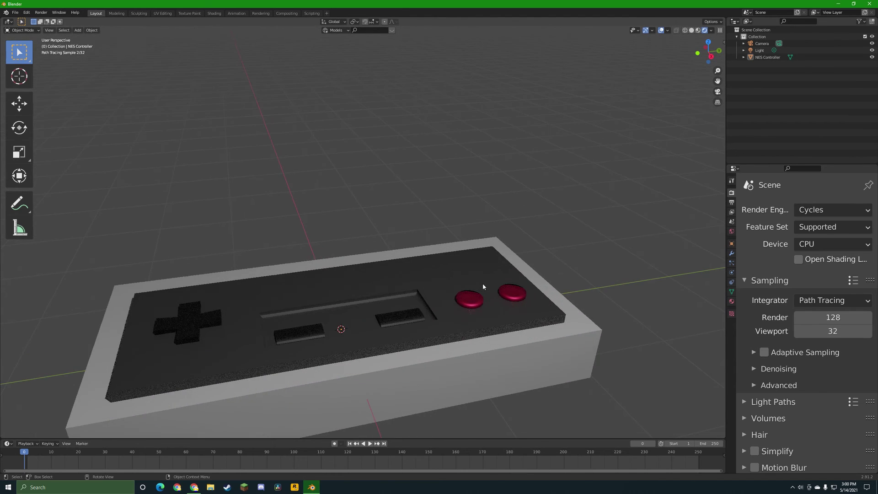
# Move the light along the Z axis, first down about 2.8 m and back up about 3.03 m.
pyautogui.scroll(-4, 483, 279)
pyautogui.scroll(-5, 484, 273)
pyautogui.click(404, 128)
pyautogui.press('g')
pyautogui.press('z')
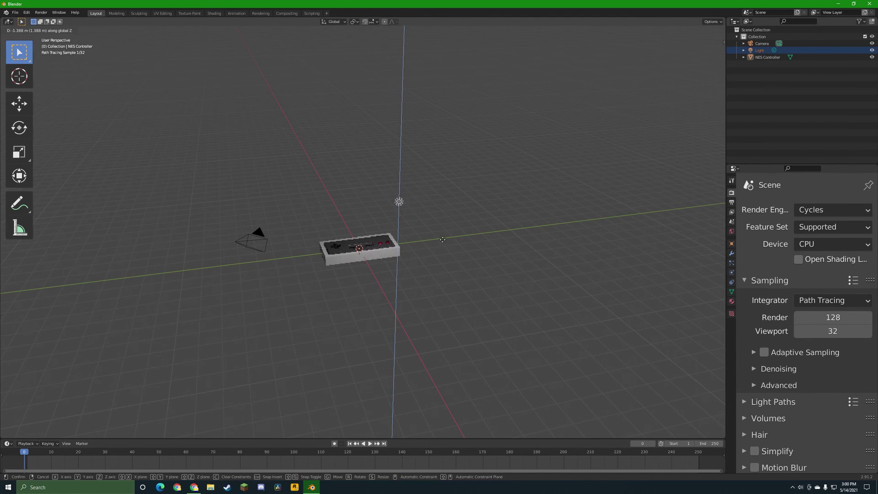
pyautogui.click(433, 263)
pyautogui.moveTo(432, 259); pyautogui.dragTo(451, 272, button='middle')
pyautogui.scroll(3, 451, 273)
pyautogui.press('g')
pyautogui.press('z')
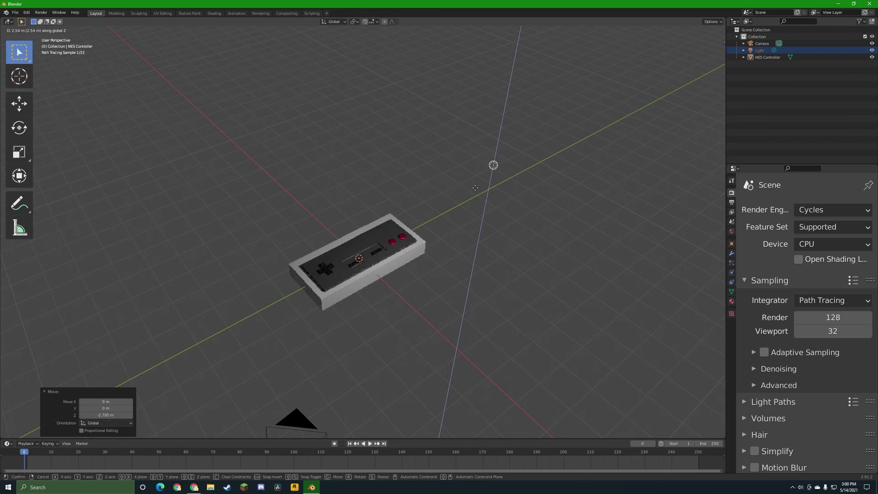
pyautogui.click(443, 250)
# Add a mesh plane at the origin and scale it by about 5.96 as a ground surface around the controller.
pyautogui.hotkey('shift', 'a')
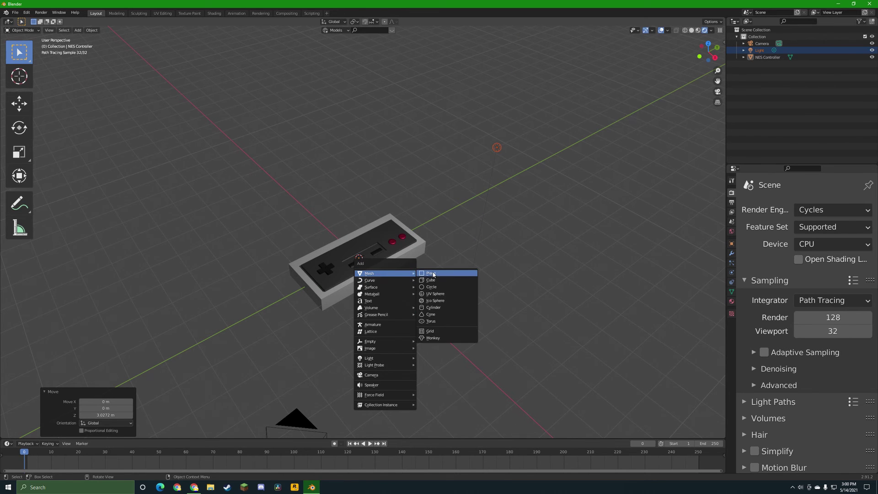
pyautogui.click(431, 274)
pyautogui.scroll(-1, 440, 246)
pyautogui.moveTo(440, 245); pyautogui.dragTo(460, 235, button='middle')
pyautogui.press('s')
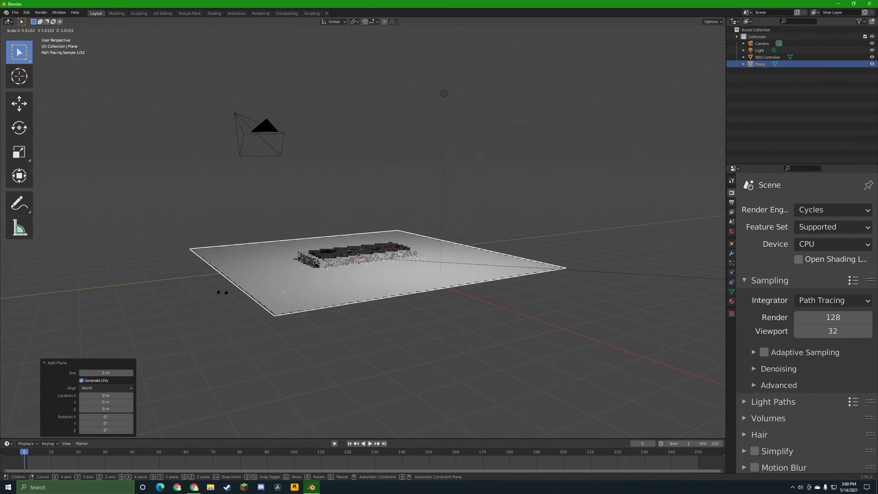
pyautogui.click(116, 302)
pyautogui.moveTo(116, 302); pyautogui.dragTo(107, 317, button='middle')
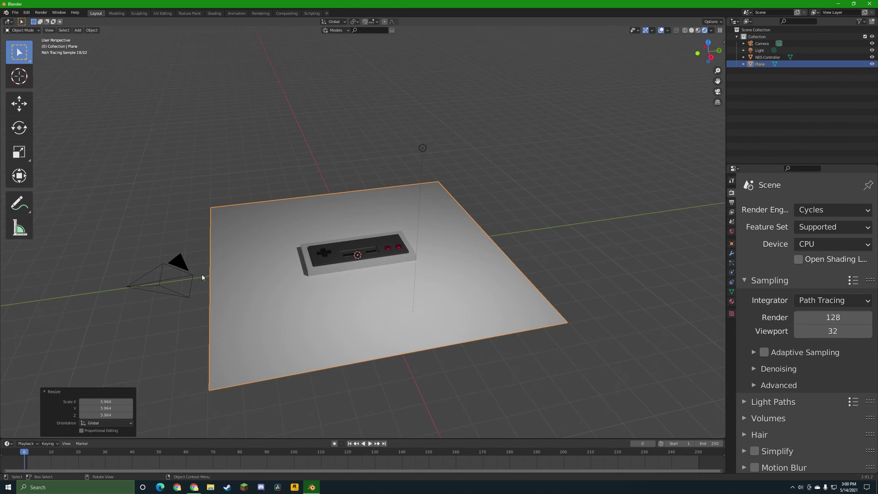
# Extrude three sides of the ground plane, leaving the front edge open, about 7.55 m up along Z as backdrop walls.
pyautogui.click(264, 305)
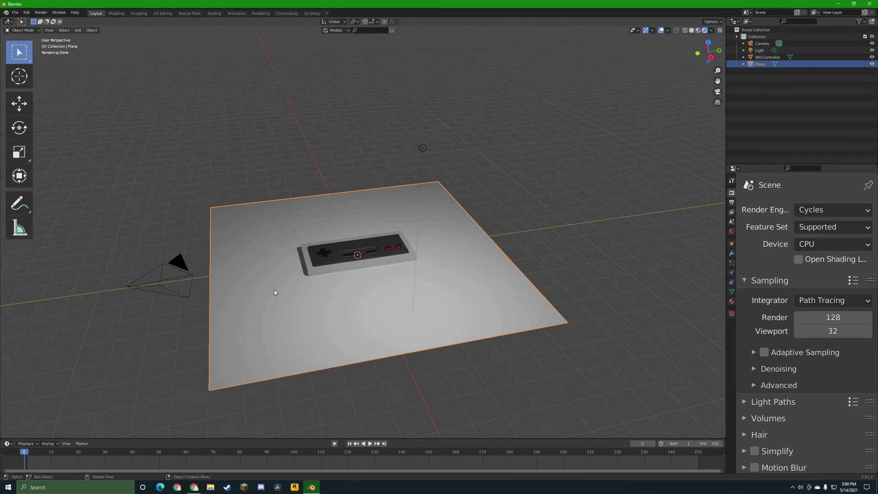
pyautogui.press('Tab')
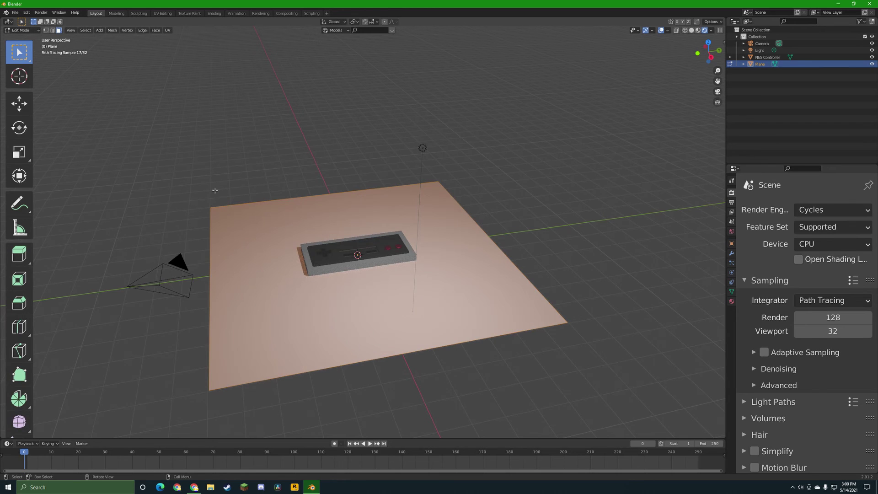
pyautogui.press('2')
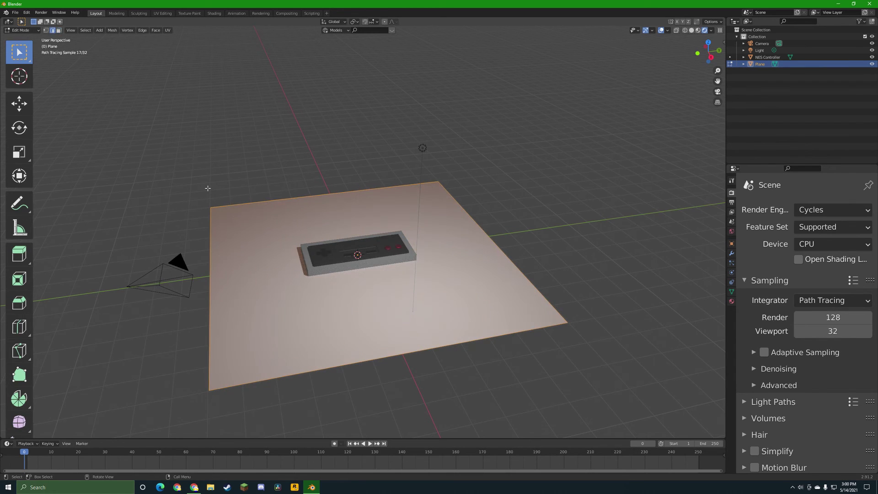
pyautogui.moveTo(193, 184); pyautogui.dragTo(541, 302)
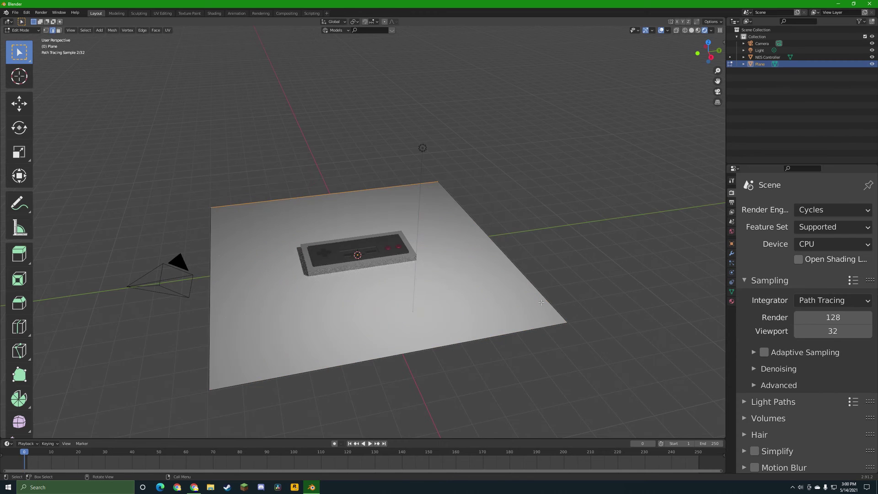
pyautogui.moveTo(205, 243); pyautogui.dragTo(294, 264)
pyautogui.moveTo(134, 113); pyautogui.dragTo(516, 261)
pyautogui.moveTo(419, 256); pyautogui.dragTo(397, 285, button='middle')
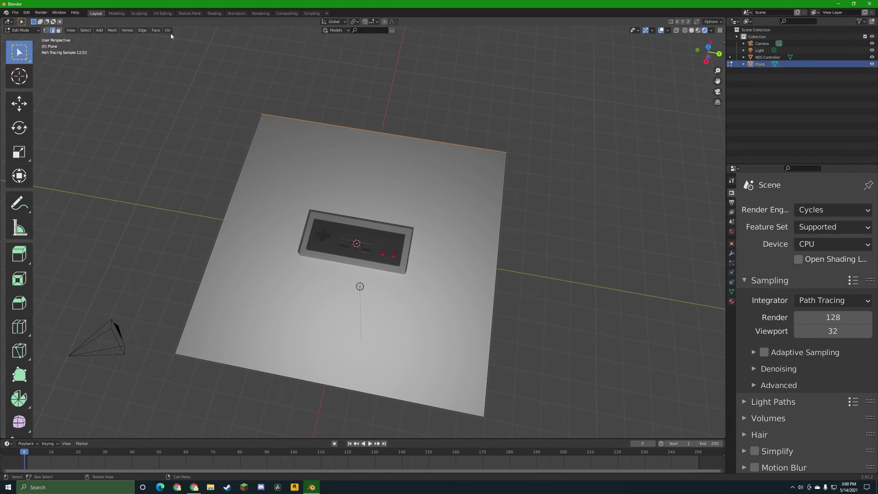
pyautogui.click(230, 109)
pyautogui.press('c')
pyautogui.moveTo(289, 109)
pyautogui.mouseDown()
pyautogui.moveTo(288, 165)
pyautogui.moveTo(492, 236)
pyautogui.mouseUp()
pyautogui.press('Escape')
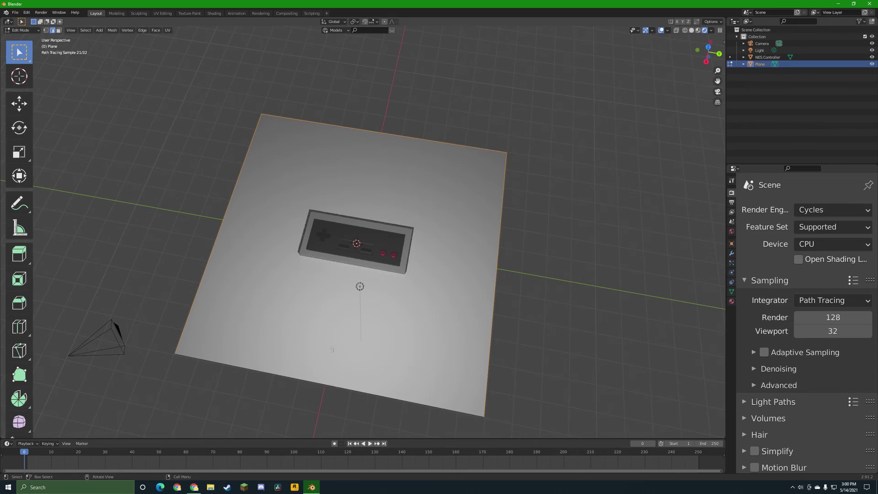
pyautogui.moveTo(410, 387); pyautogui.dragTo(443, 365, button='middle')
pyautogui.press('e')
pyautogui.press('z')
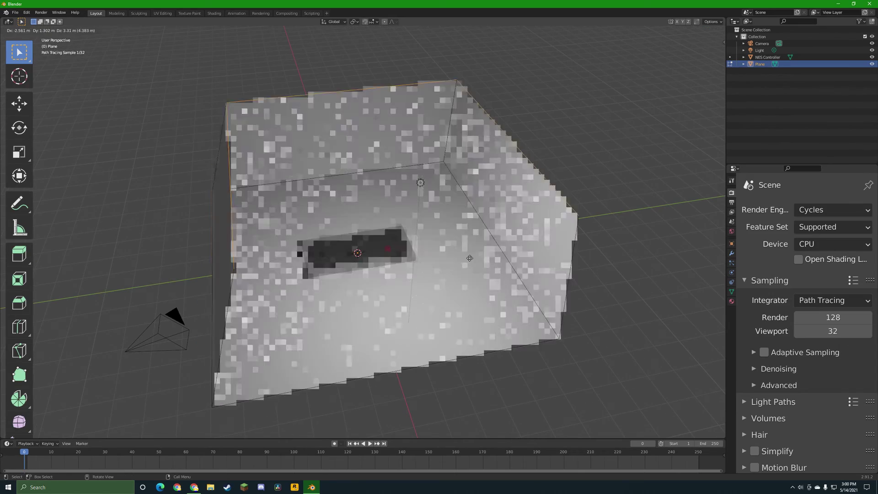
pyautogui.click(438, 215)
# Examine the controller inside the walled backdrop in material preview, solid, wireframe and rendered shading.
pyautogui.scroll(3, 439, 215)
pyautogui.moveTo(438, 215); pyautogui.dragTo(434, 199, button='middle')
pyautogui.press('z')
pyautogui.click(430, 274)
pyautogui.moveTo(428, 284)
pyautogui.mouseDown(button='middle')
pyautogui.moveTo(417, 297)
pyautogui.moveTo(294, 290)
pyautogui.mouseUp(button='middle')
pyautogui.scroll(-3, 417, 297)
pyautogui.press('z')
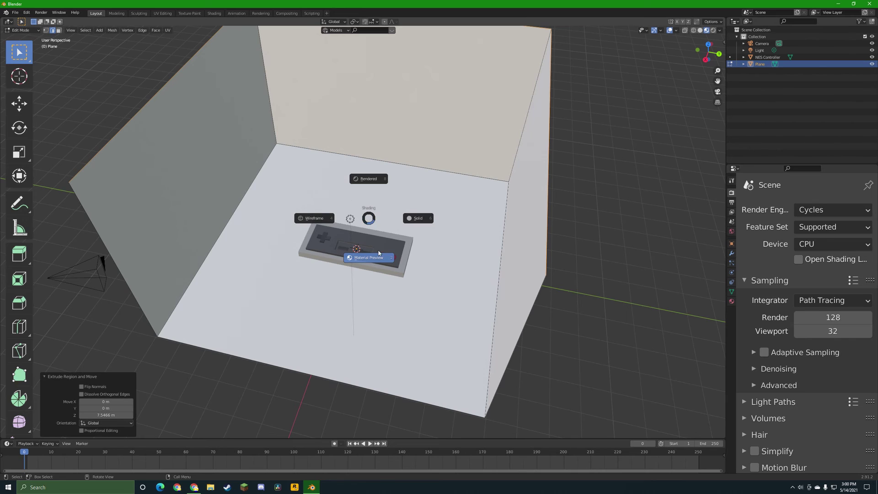
pyautogui.click(379, 164)
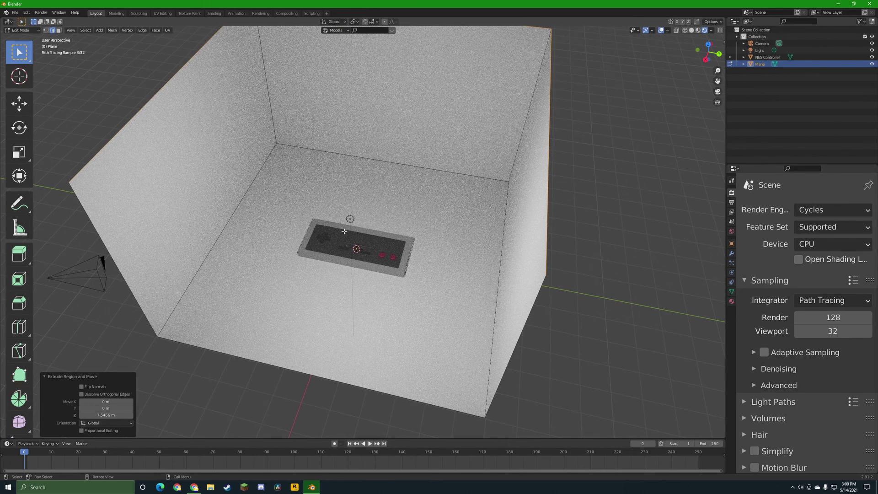
pyautogui.press('z')
pyautogui.click(343, 293)
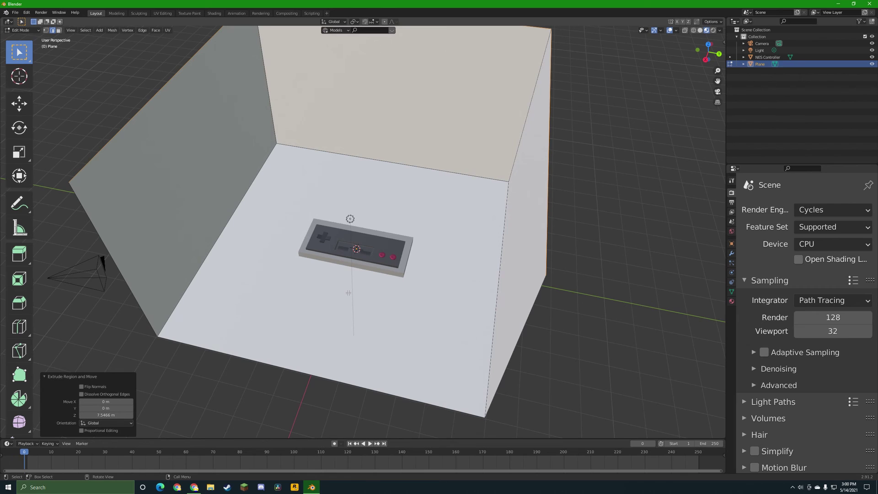
pyautogui.press('z')
pyautogui.click(420, 286)
pyautogui.press('z')
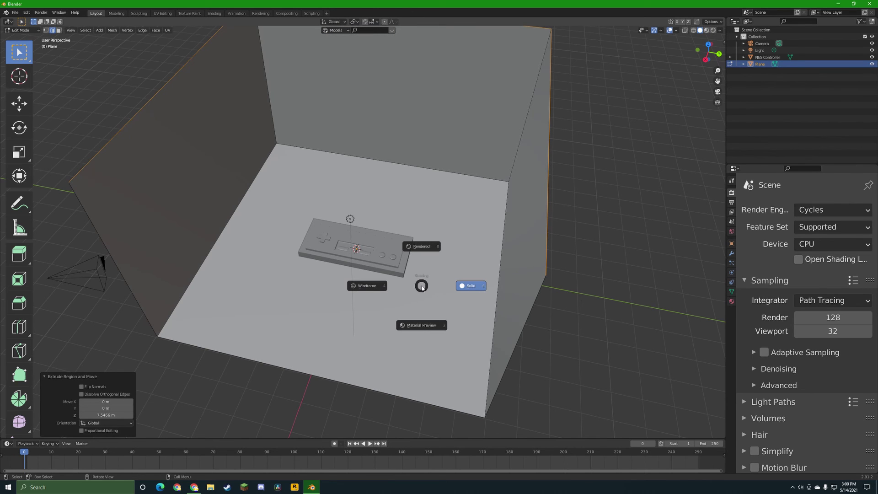
pyautogui.click(315, 288)
pyautogui.scroll(4, 318, 288)
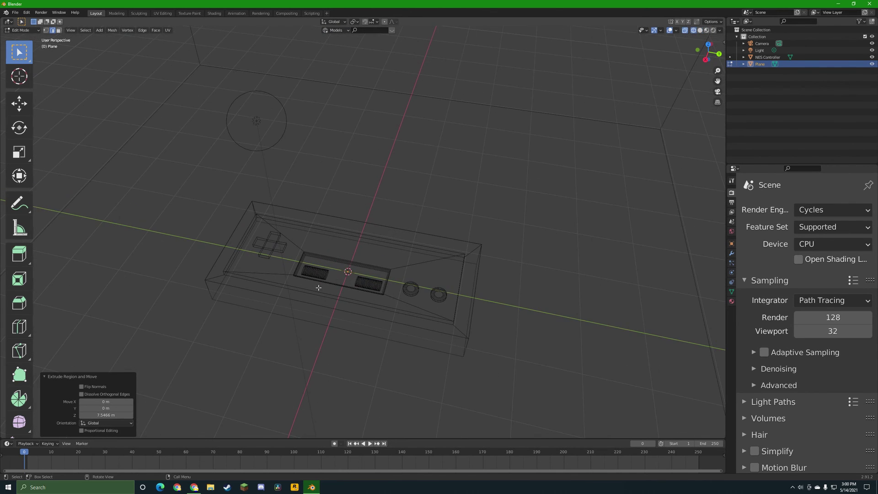
pyautogui.moveTo(319, 288)
pyautogui.mouseDown(button='middle')
pyautogui.moveTo(305, 341)
pyautogui.moveTo(313, 319)
pyautogui.mouseUp(button='middle')
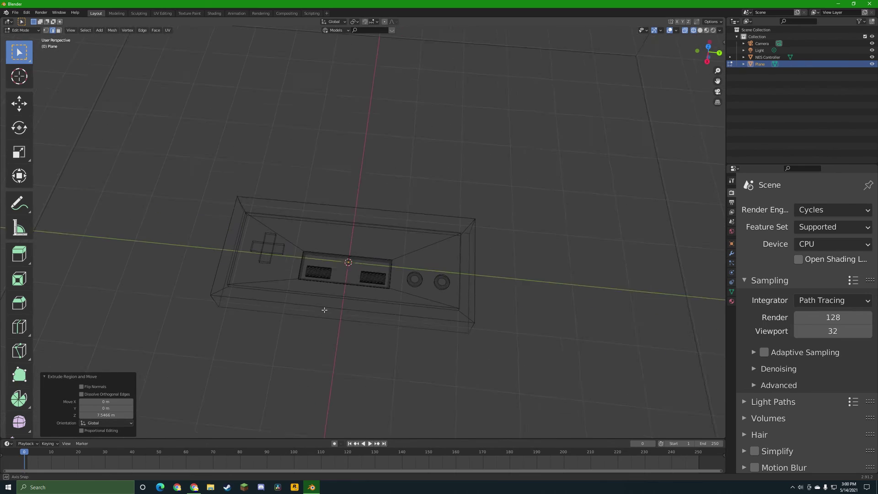
pyautogui.press('z')
pyautogui.click(323, 340)
pyautogui.press('z')
pyautogui.click(317, 265)
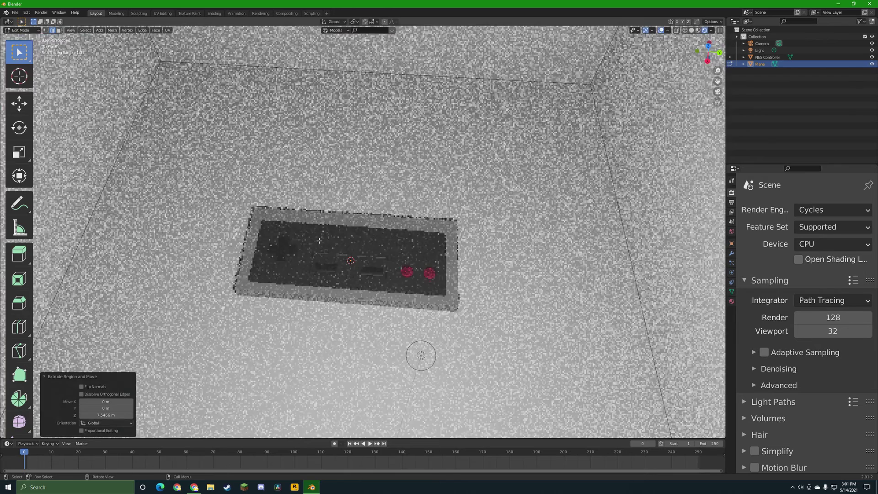
pyautogui.press('z')
pyautogui.click(317, 333)
# Bevel the backdrop's inner edges, where the walls meet each other and the floor, with 4 segments.
pyautogui.scroll(-2, 316, 328)
pyautogui.scroll(-4, 323, 233)
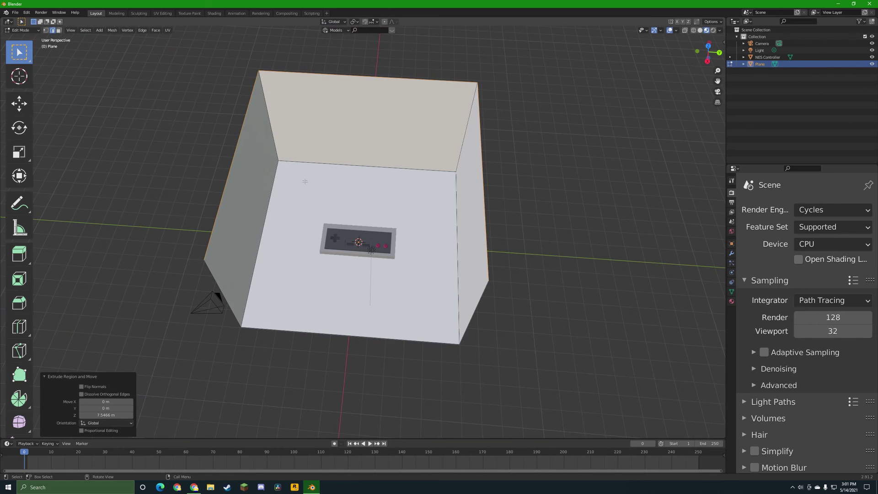
pyautogui.keyDown('shift'); pyautogui.moveTo(298, 180); pyautogui.dragTo(266, 145); pyautogui.keyUp('shift')
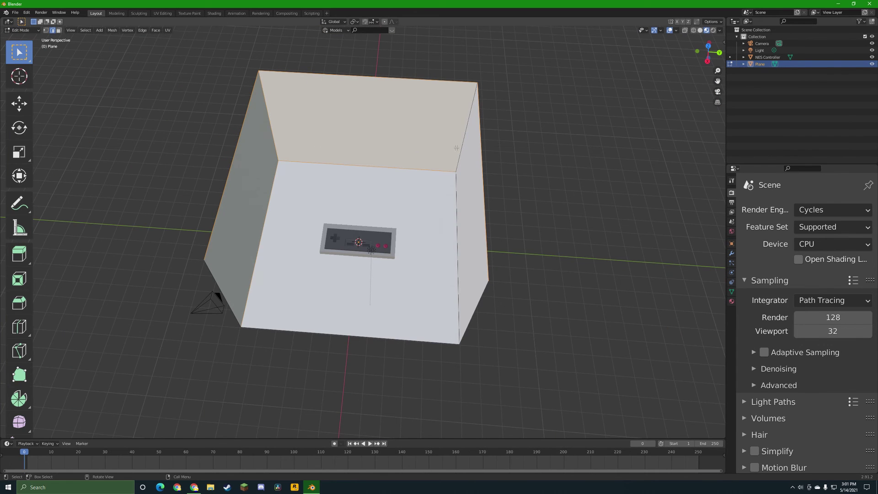
pyautogui.hotkey('alt', 'a')
pyautogui.press('c')
pyautogui.click(279, 155)
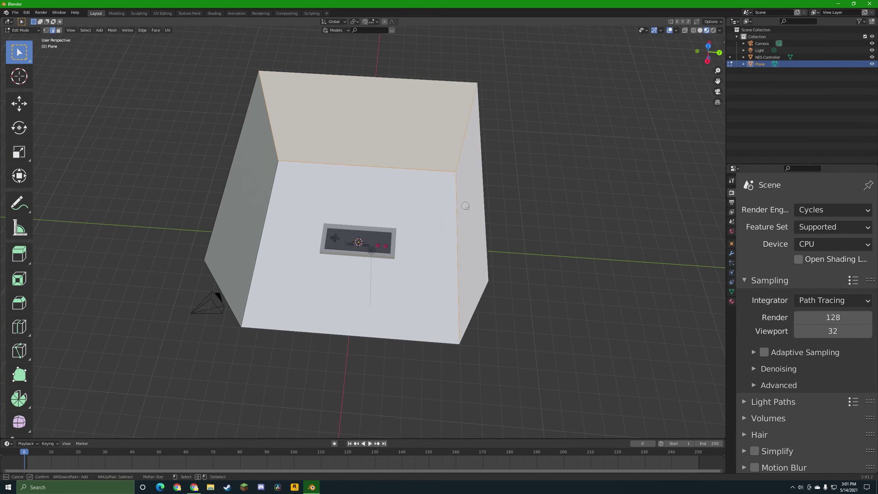
pyautogui.moveTo(437, 211); pyautogui.dragTo(380, 254, button='middle')
pyautogui.press('Escape')
pyautogui.scroll(4, 304, 215)
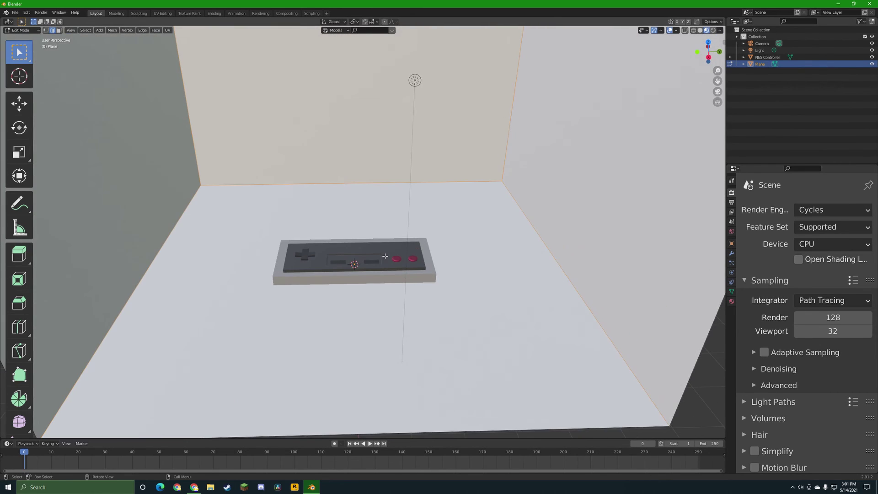
pyautogui.scroll(-4, 377, 252)
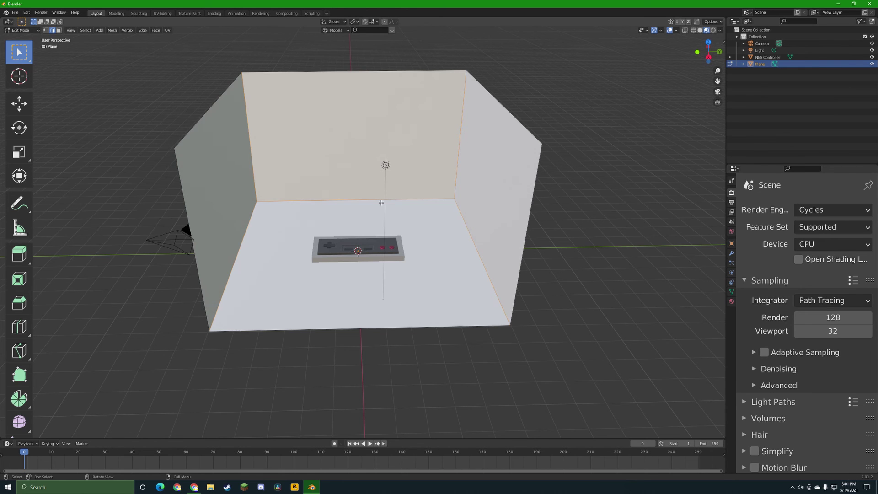
pyautogui.moveTo(428, 197); pyautogui.dragTo(546, 112, button='middle')
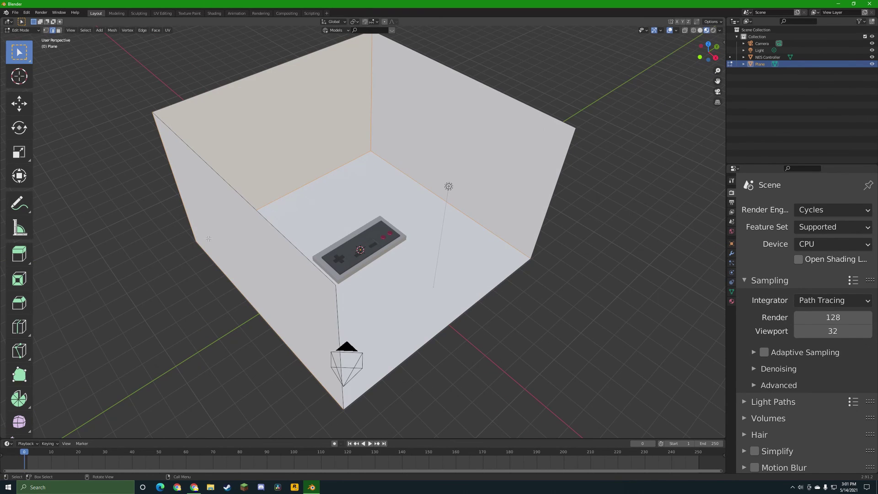
pyautogui.moveTo(287, 242); pyautogui.dragTo(370, 318, button='middle')
pyautogui.hotkey('ctrl', 'b')
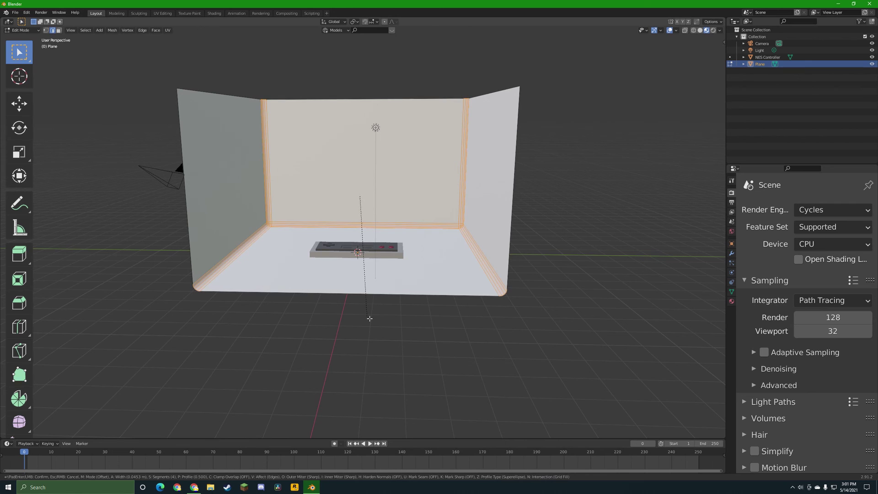
pyautogui.click(370, 318)
# Raise the NES Controller object about 0.31 m along Z and check its position in rendered shading.
pyautogui.scroll(5, 373, 337)
pyautogui.press('Tab')
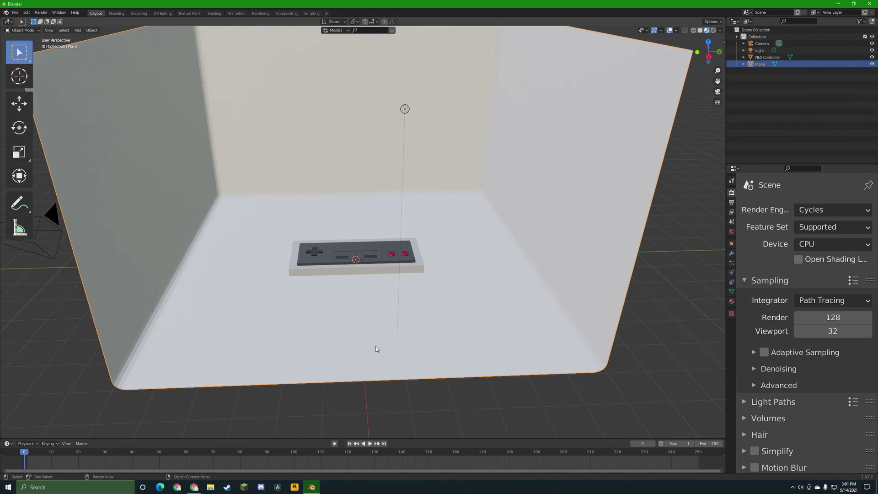
pyautogui.click(361, 274)
pyautogui.press('g')
pyautogui.press('z')
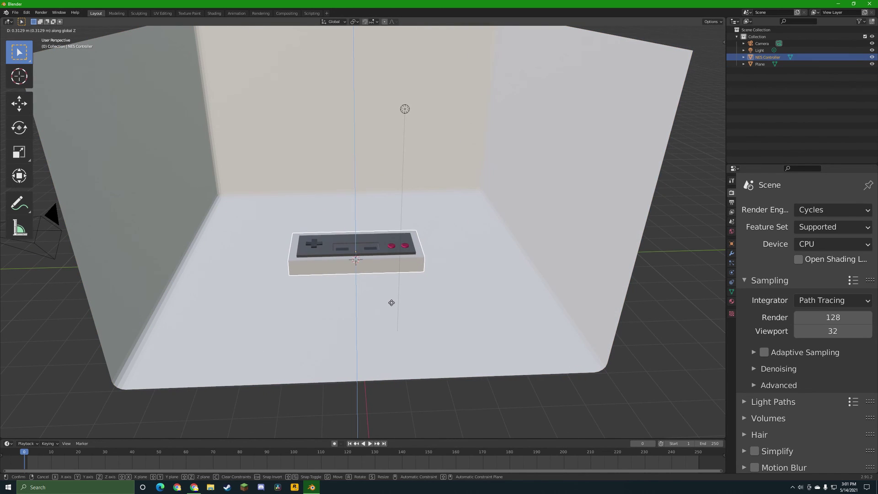
pyautogui.click(388, 300)
pyautogui.moveTo(388, 300); pyautogui.dragTo(396, 284, button='middle')
pyautogui.press('z')
pyautogui.click(395, 246)
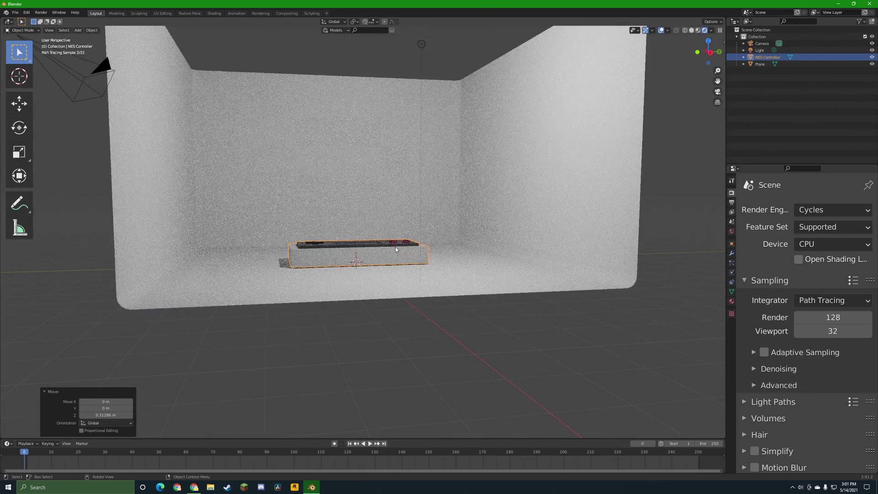
pyautogui.moveTo(395, 246); pyautogui.dragTo(392, 267, button='middle')
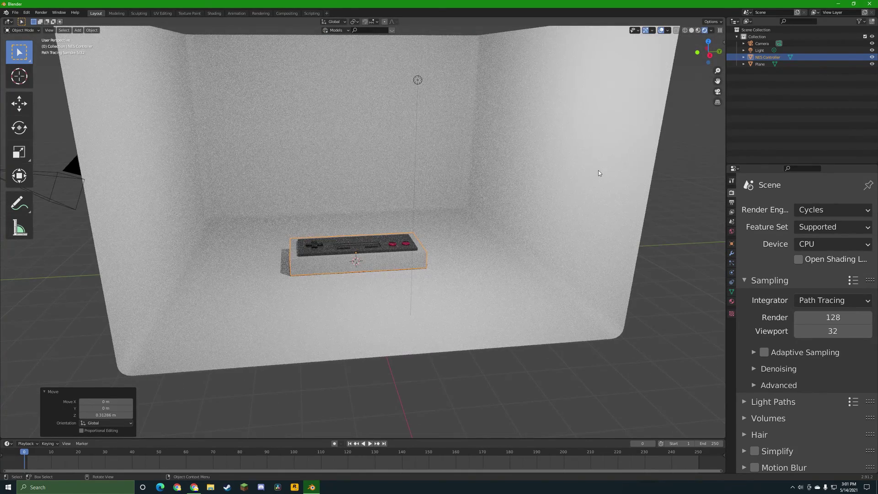
# Lock the camera to the view, look through the camera and frame the controller in rendered shading.
pyautogui.press('n')
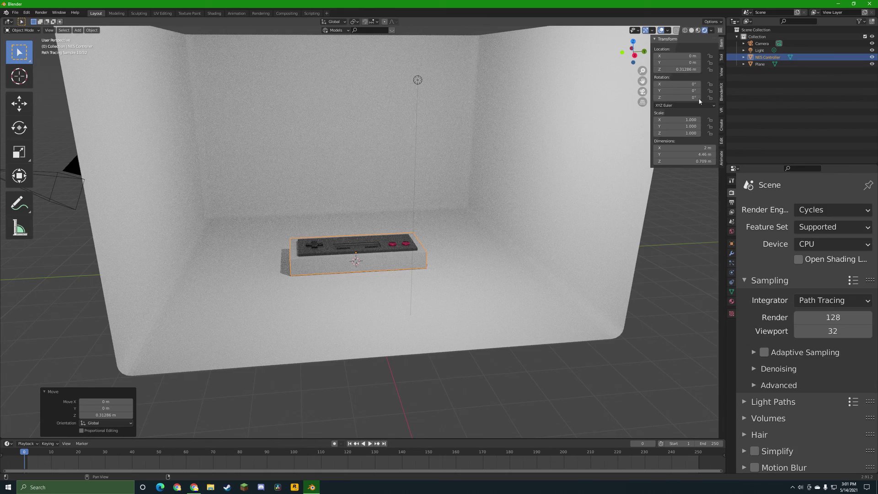
pyautogui.click(722, 73)
pyautogui.press('n')
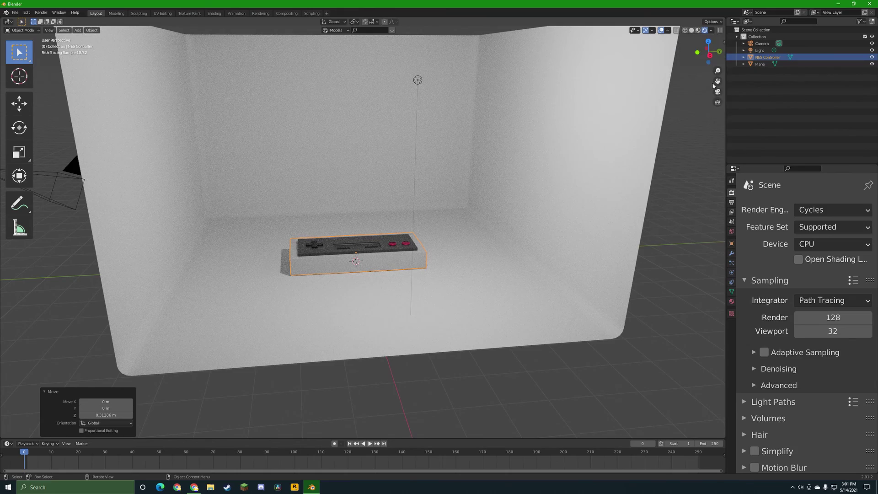
pyautogui.click(717, 92)
pyautogui.moveTo(611, 185)
pyautogui.mouseDown(button='middle')
pyautogui.moveTo(492, 224)
pyautogui.moveTo(488, 269)
pyautogui.mouseUp(button='middle')
pyautogui.press('z')
pyautogui.click(523, 254)
pyautogui.press('z')
pyautogui.click(492, 221)
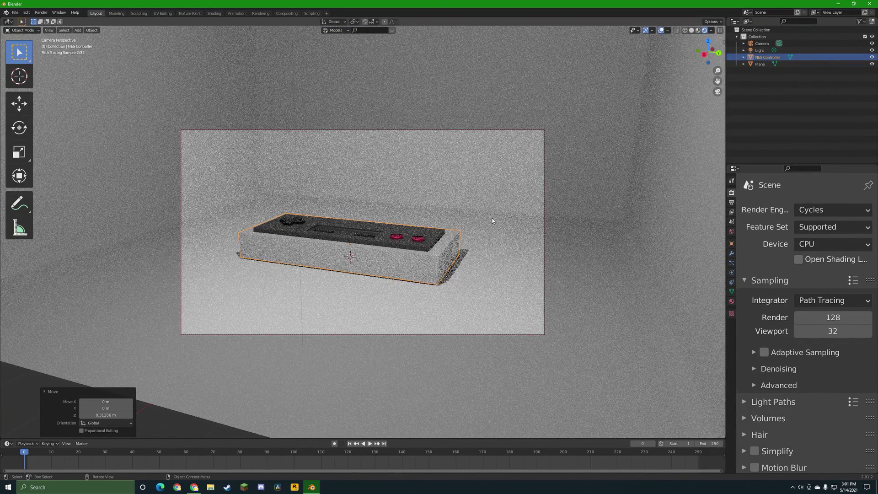
# Lower the controller about 0.033 m along Z and bring the camera closer to frame it.
pyautogui.press('g')
pyautogui.press('z')
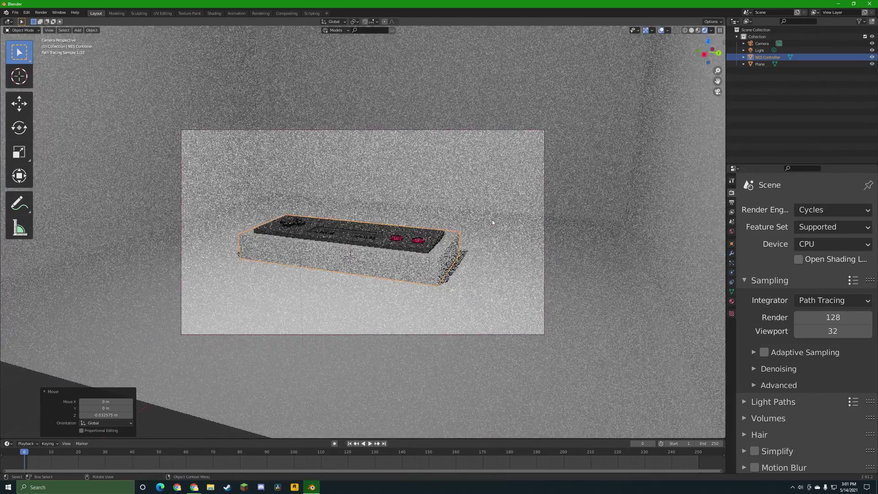
pyautogui.click(524, 220)
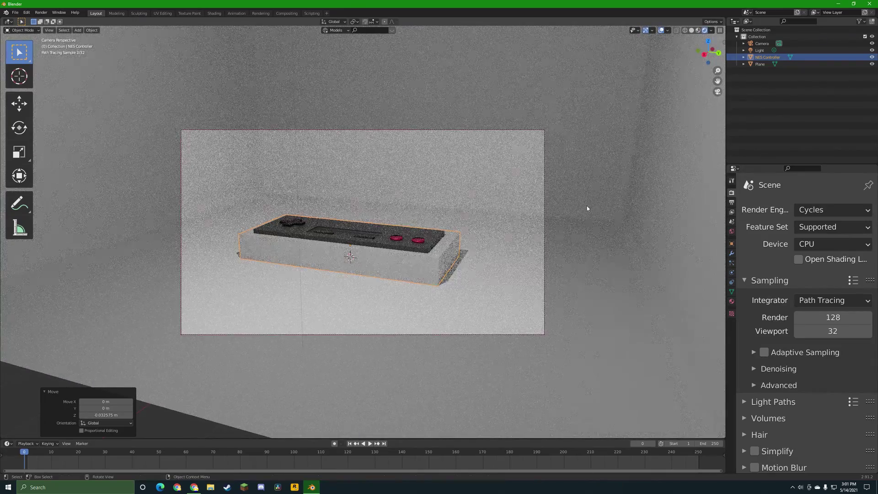
pyautogui.moveTo(587, 208); pyautogui.dragTo(576, 180, button='middle')
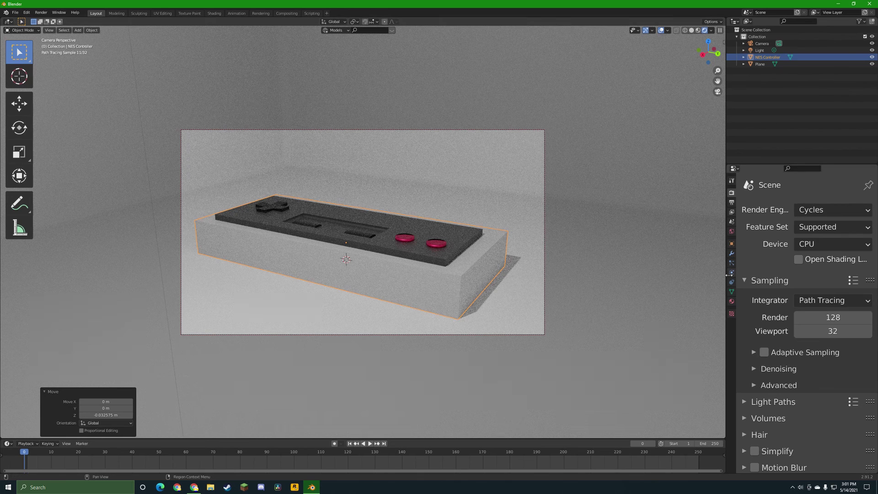
# Change the scene light's type to Sun.
pyautogui.click(763, 60)
pyautogui.click(759, 50)
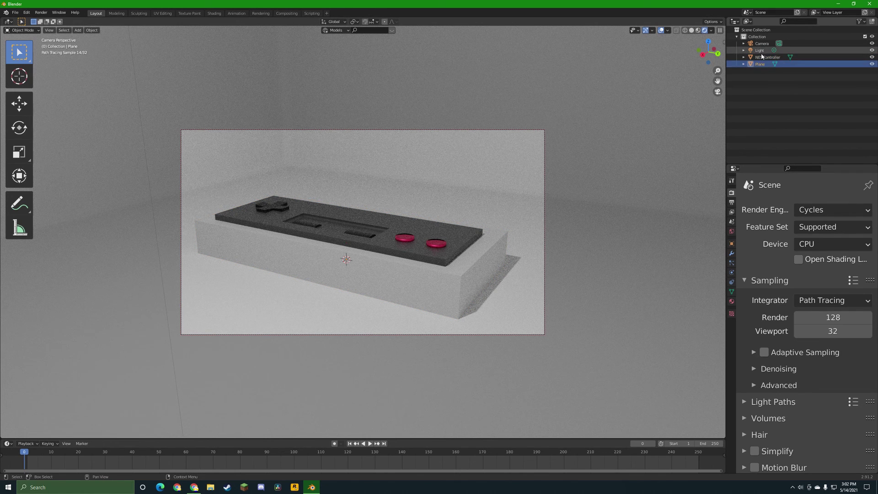
pyautogui.click(731, 273)
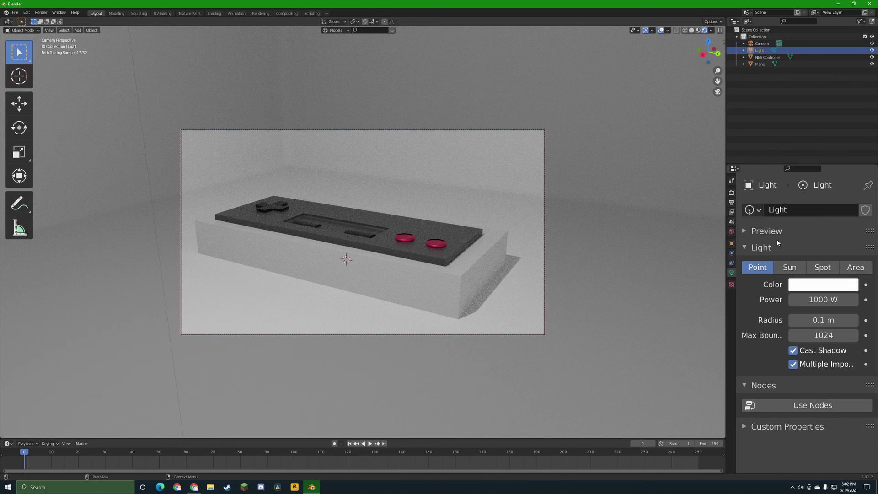
pyautogui.click(789, 268)
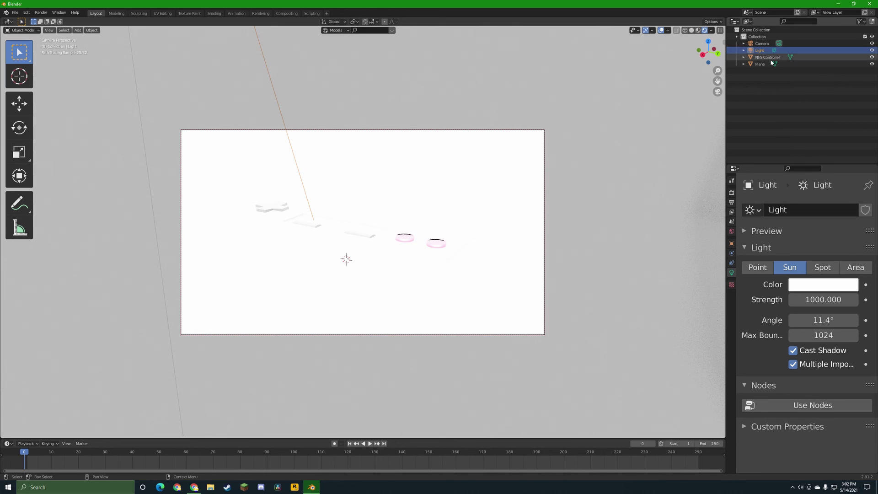
pyautogui.click(733, 181)
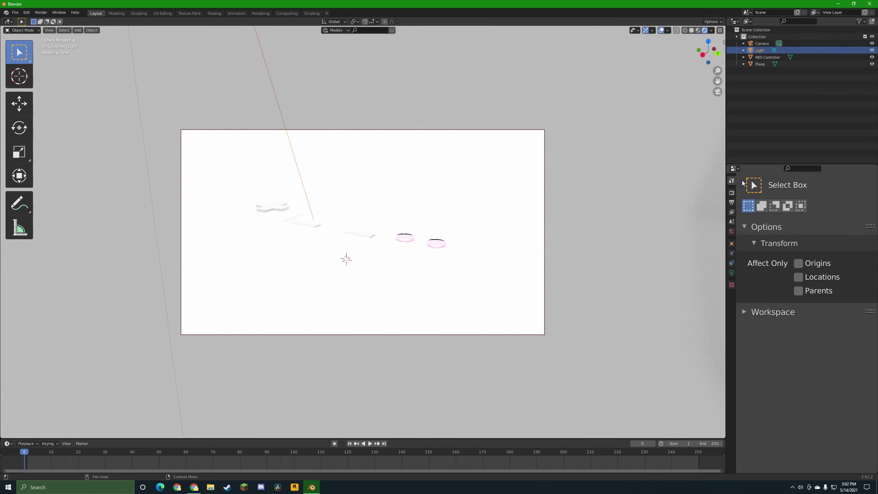
# Set the Sun light's strength to 10 in its light properties.
pyautogui.click(732, 273)
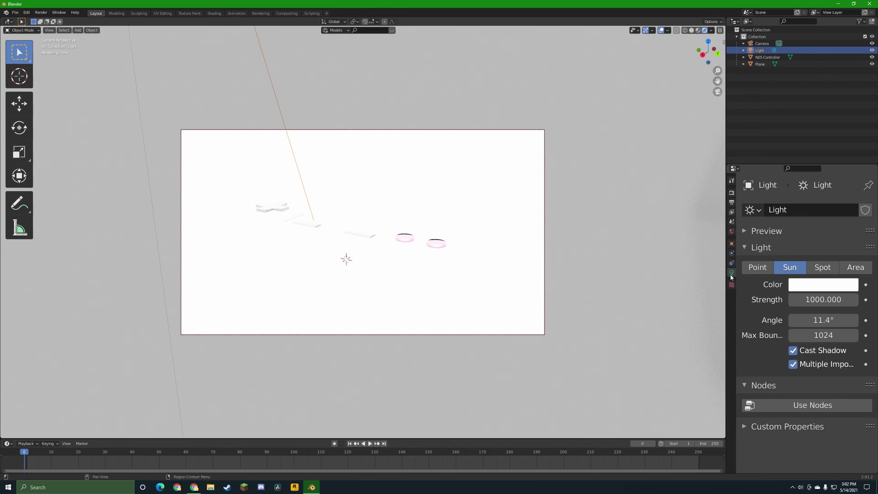
pyautogui.click(793, 271)
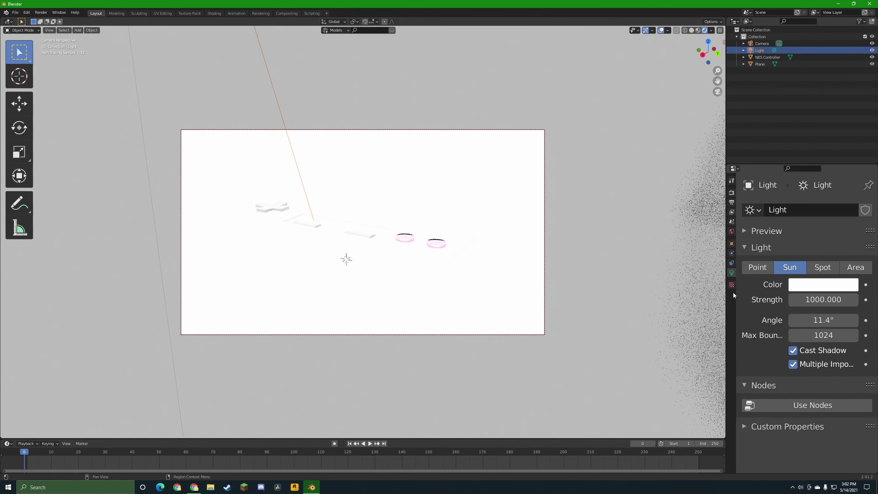
pyautogui.click(831, 302)
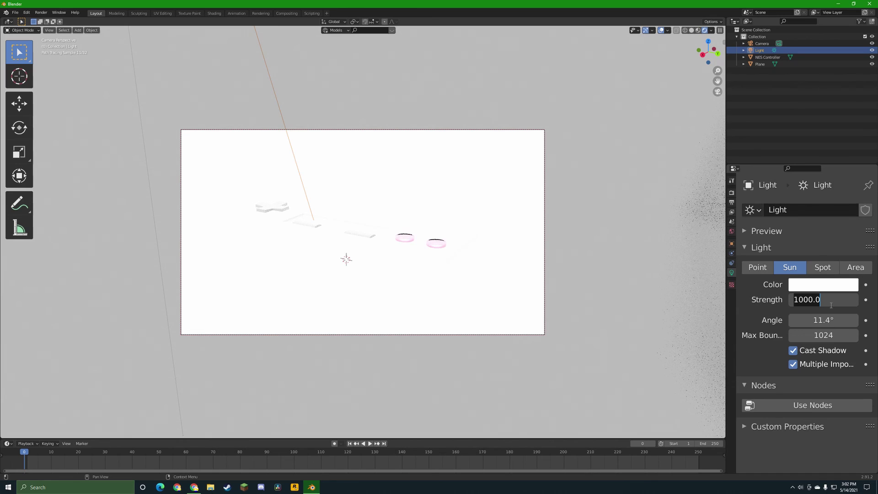
pyautogui.press('BackSpace')
pyautogui.press('BackSpace')
pyautogui.press('BackSpace')
pyautogui.press('BackSpace')
pyautogui.press('Return')
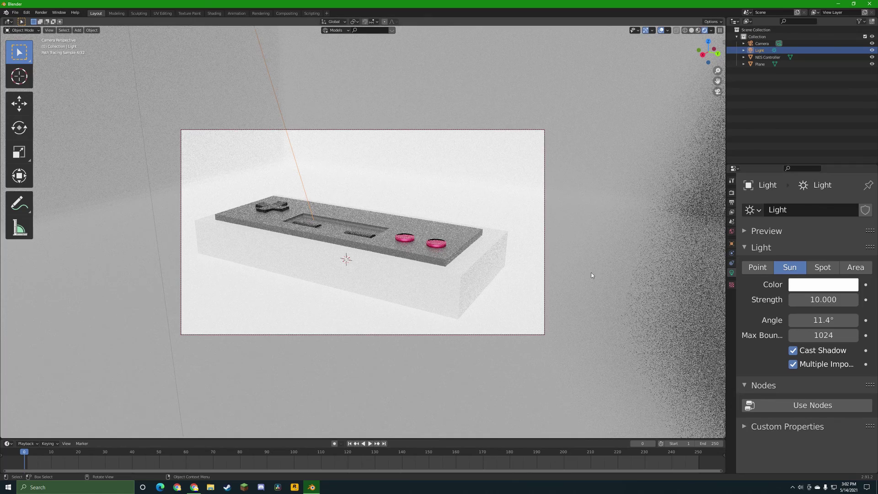
# Set the Sun light's strength to 7.5 and render the image from the camera.
pyautogui.click(814, 301)
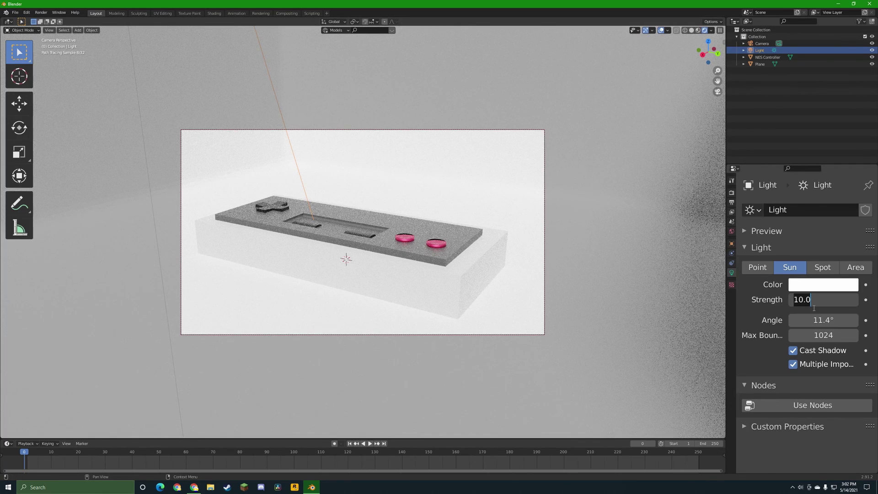
pyautogui.write('7.5')
pyautogui.press('Return')
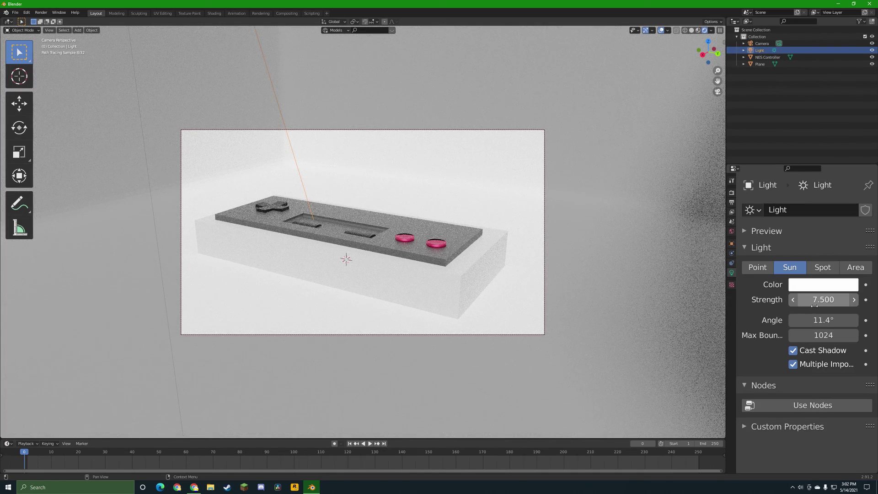
pyautogui.press('F12')
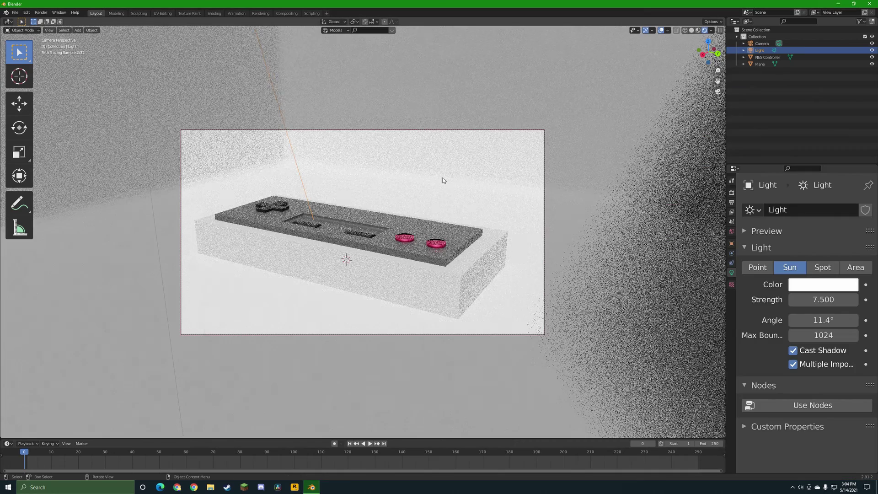
# Save the project as NES Controller.blend in the D:\Blender folder and close the program.
pyautogui.hotkey('ctrl', 's')
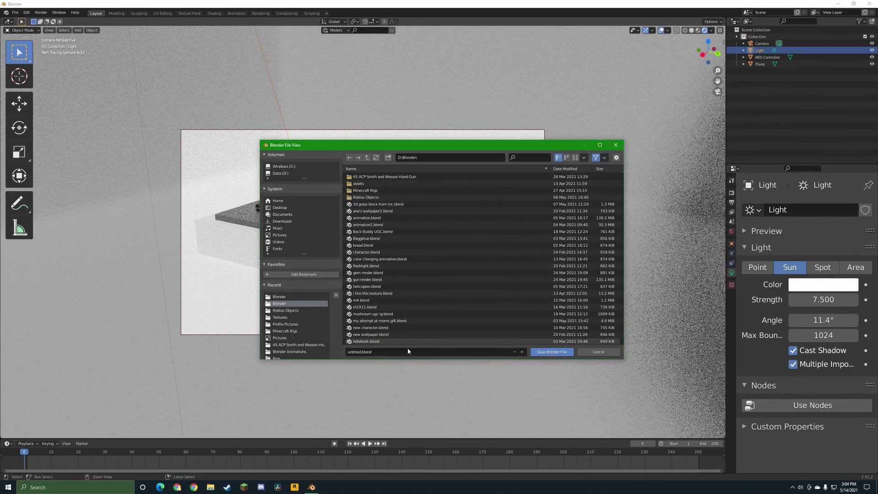
pyautogui.scroll(-5, 364, 340)
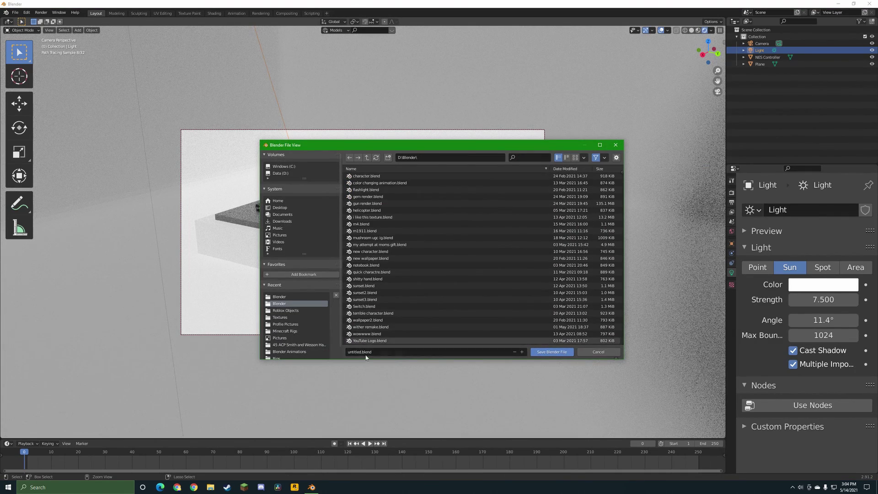
pyautogui.click(370, 355)
pyautogui.write('NES Controller')
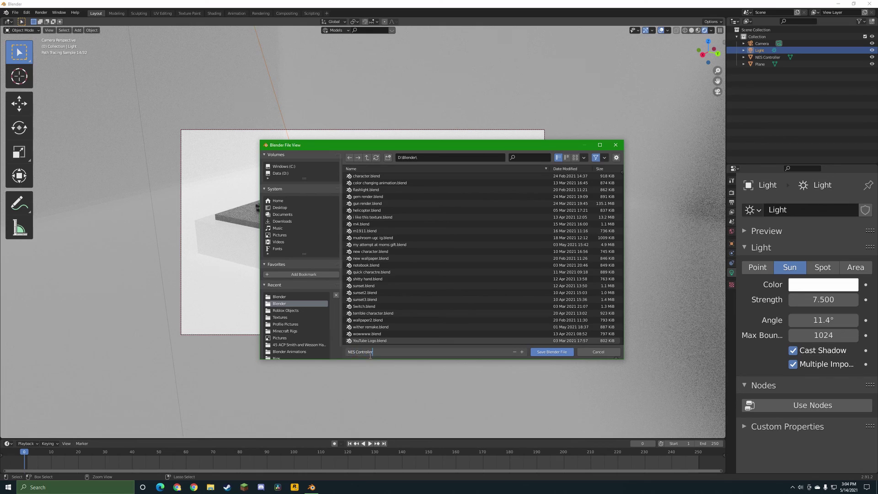
pyautogui.press('Return')
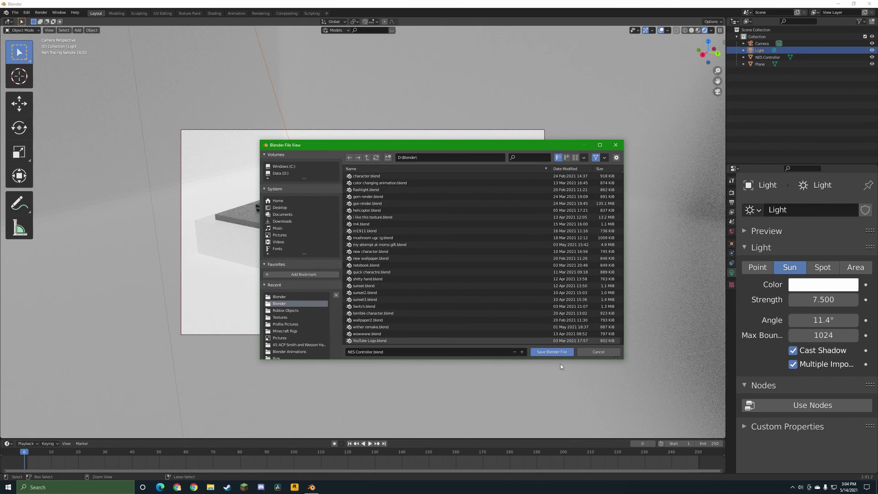
pyautogui.click(552, 352)
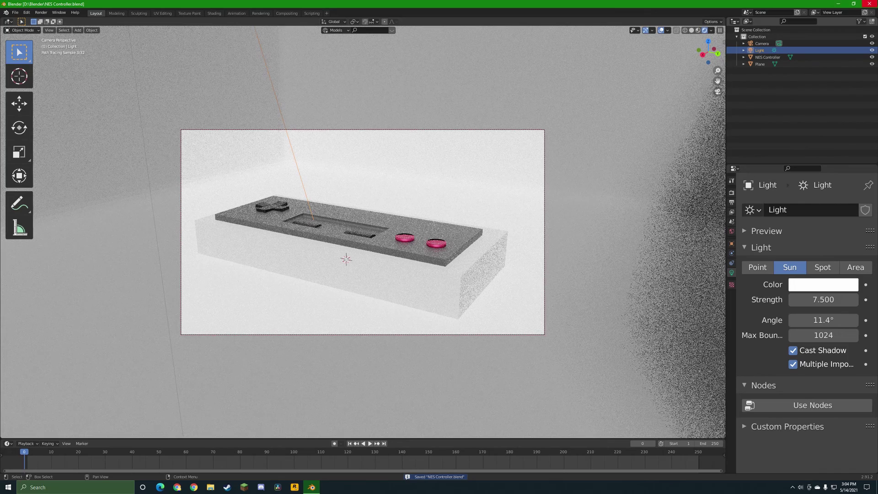
pyautogui.click(869, 3)
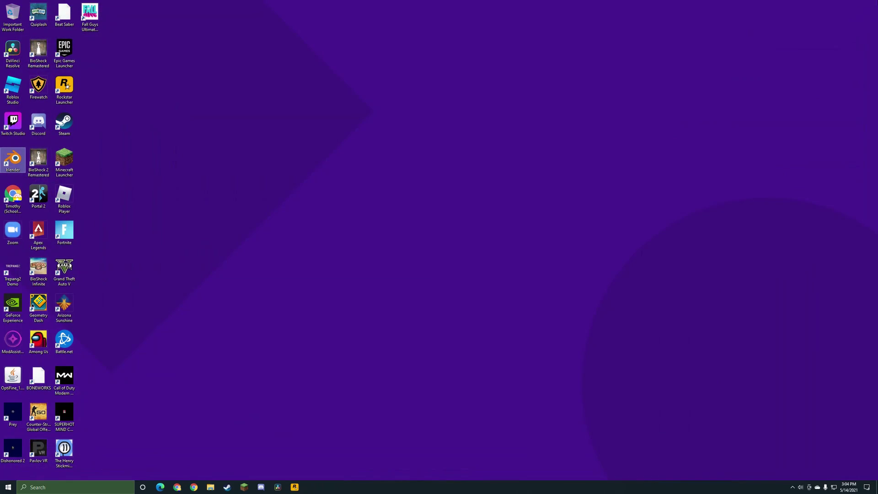
pyautogui.click(358, 295)
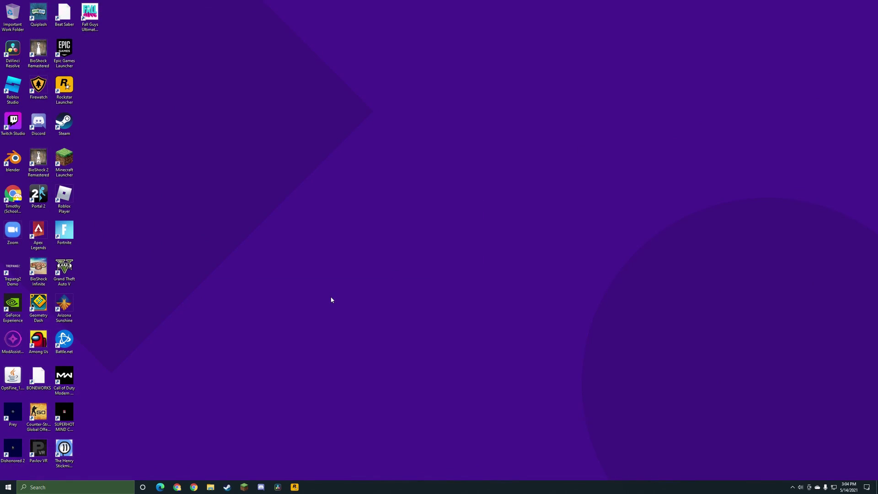